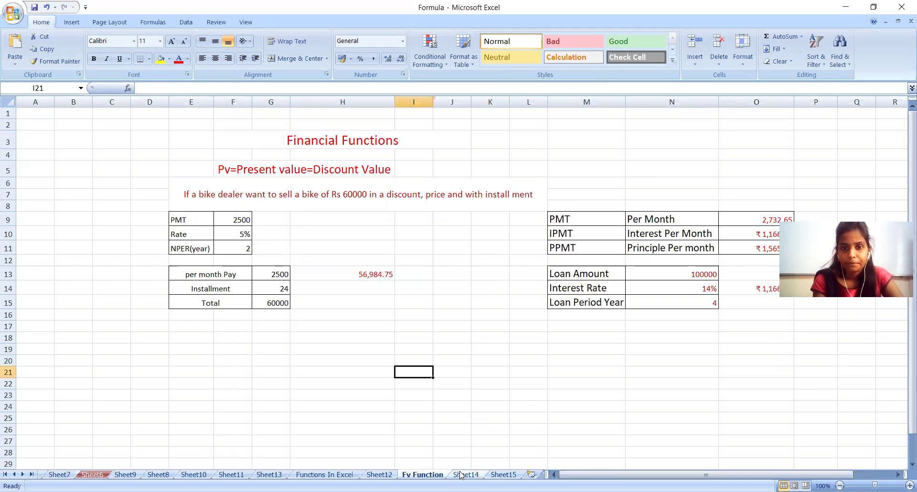
# Go to Sheet14, the worksheet with the name, salary and city table
pyautogui.click(503, 474)
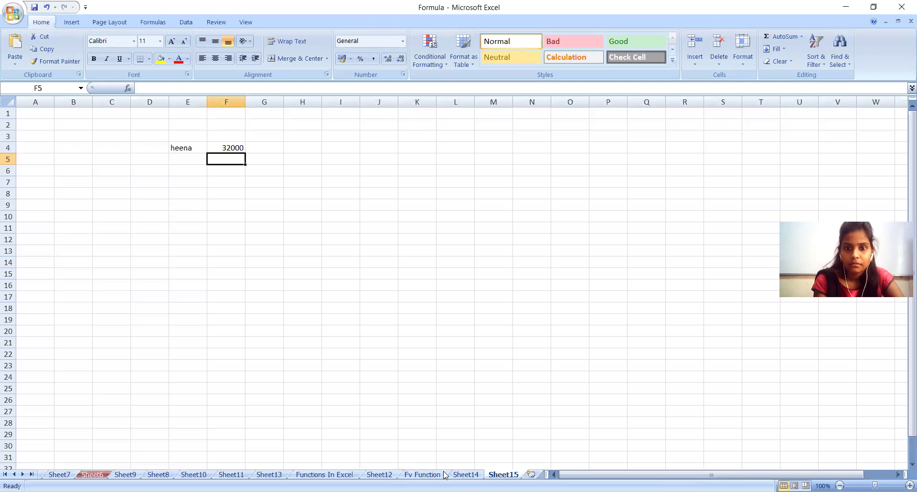
pyautogui.click(423, 474)
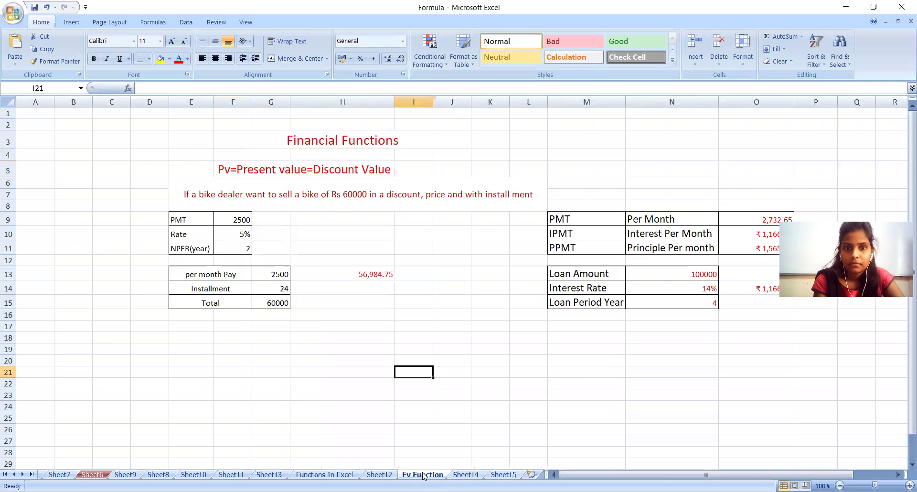
pyautogui.click(473, 474)
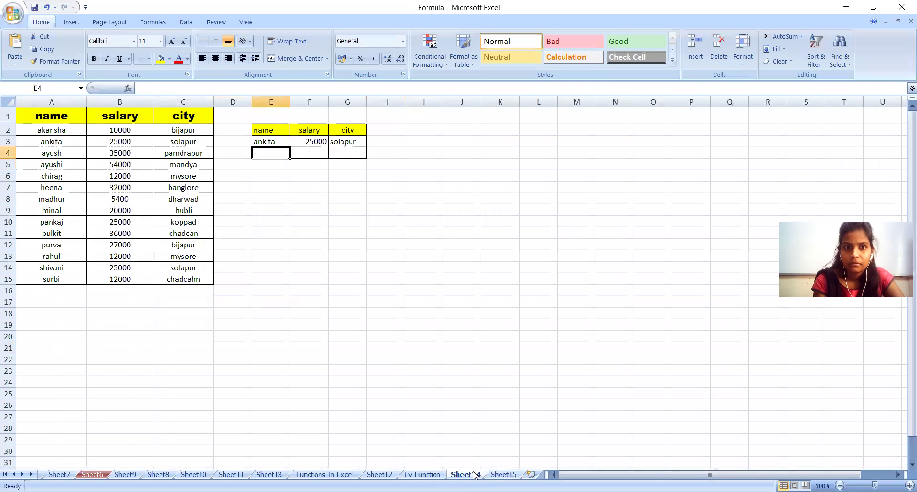
pyautogui.click(504, 474)
pyautogui.click(471, 475)
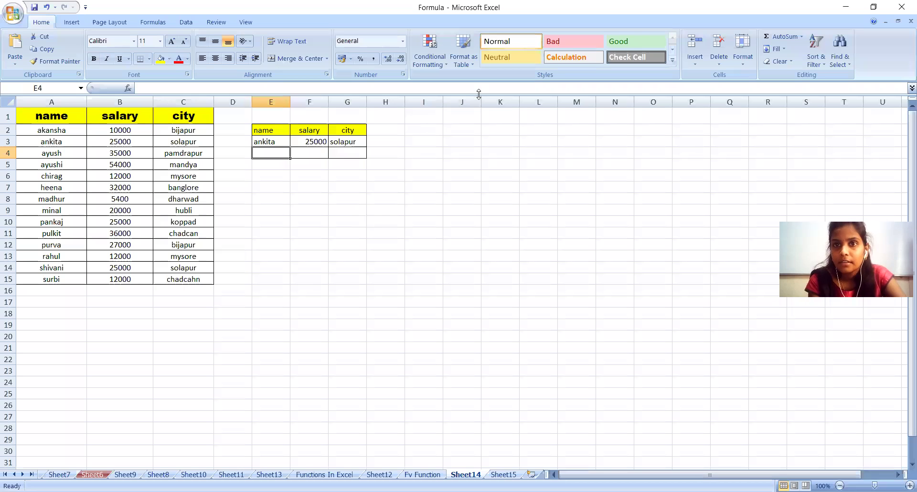
# Enter the heading "lookup function" in cell I8 and format it bold at font size 16
pyautogui.click(428, 198)
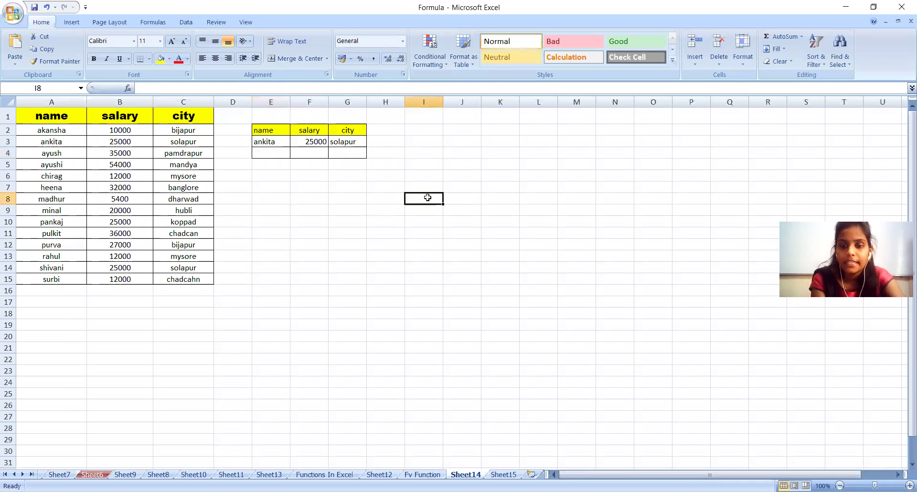
pyautogui.write('Iookup fu')
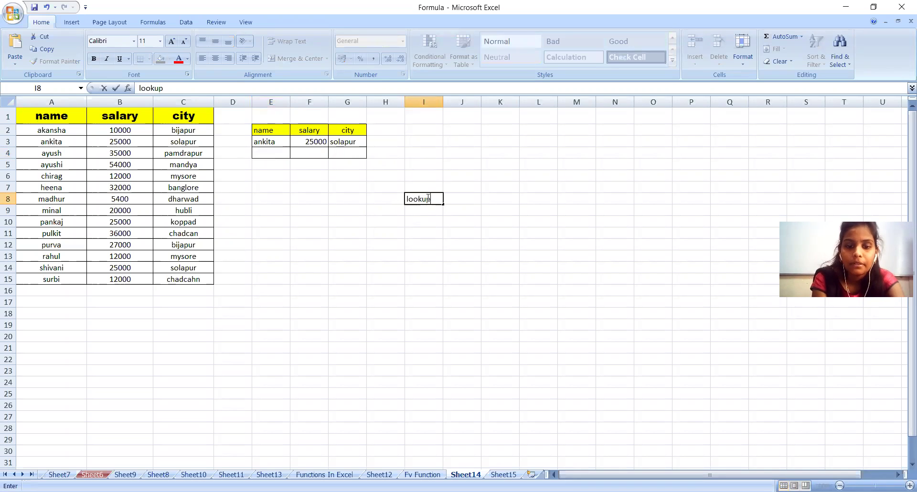
pyautogui.write('nction')
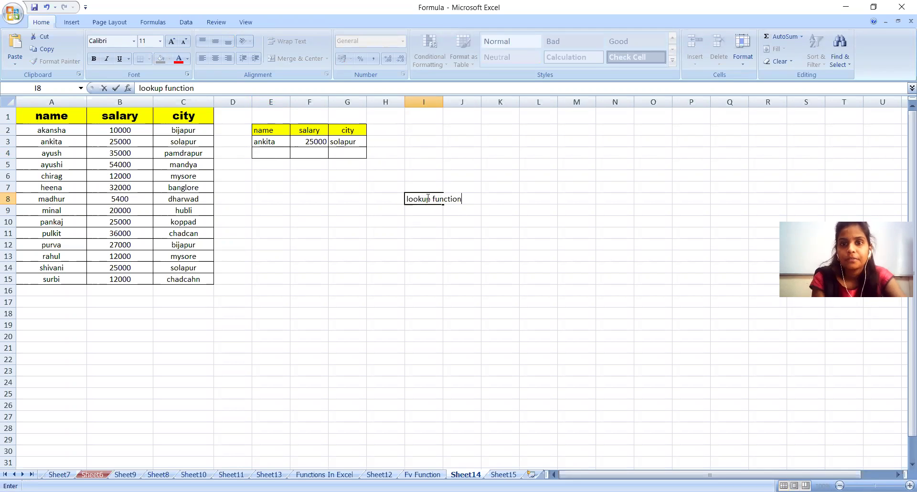
pyautogui.moveTo(406, 199); pyautogui.dragTo(462, 199)
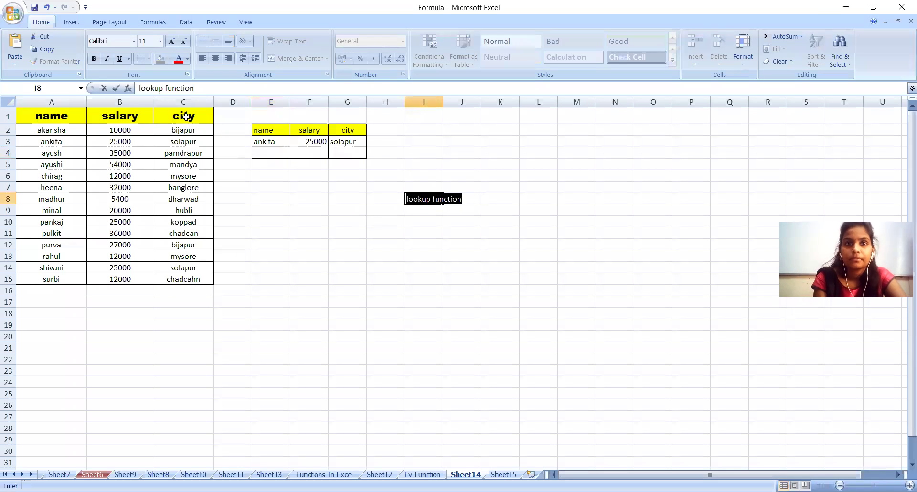
pyautogui.click(94, 58)
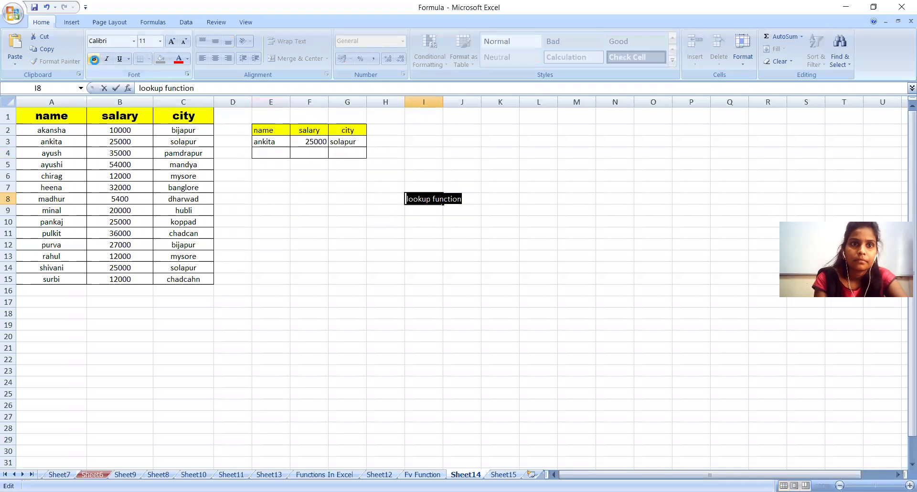
pyautogui.click(159, 41)
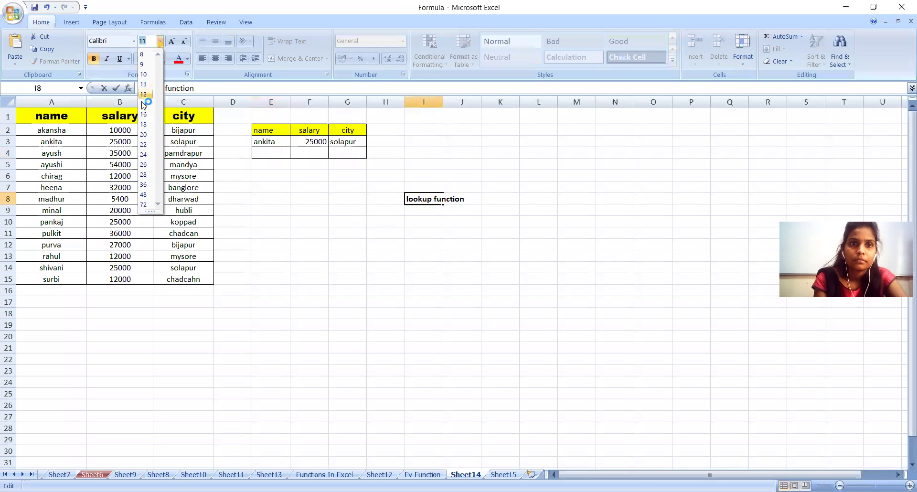
pyautogui.click(144, 114)
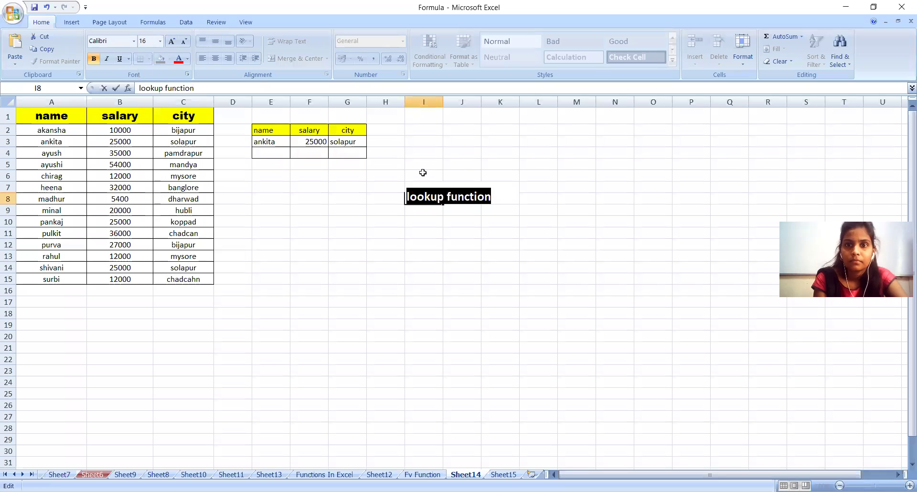
pyautogui.click(422, 175)
pyautogui.click(448, 208)
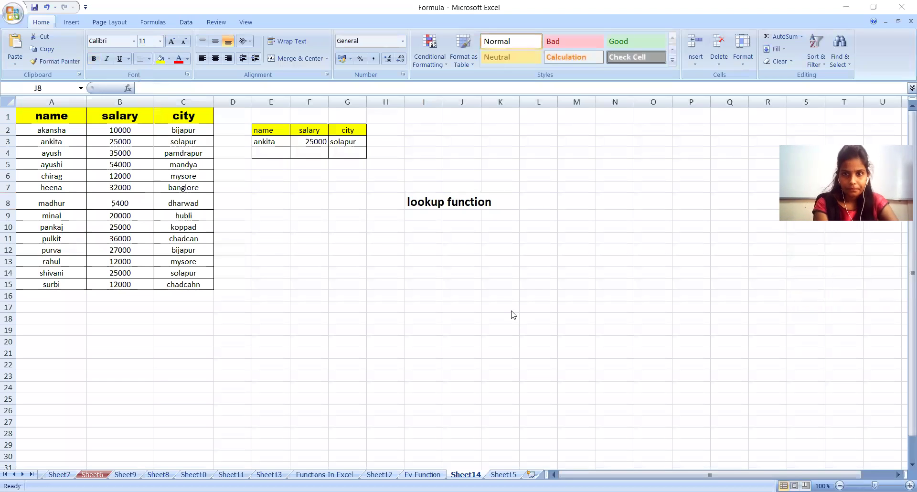
pyautogui.click(441, 204)
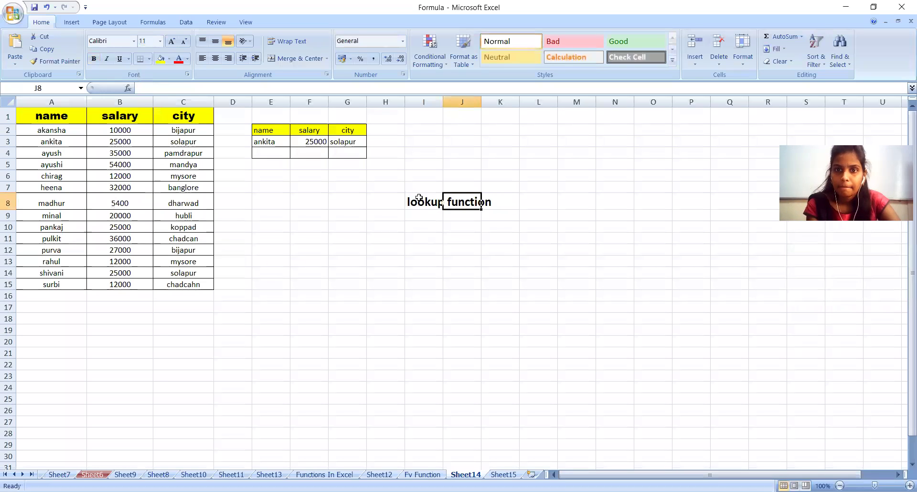
pyautogui.click(419, 197)
pyautogui.click(477, 200)
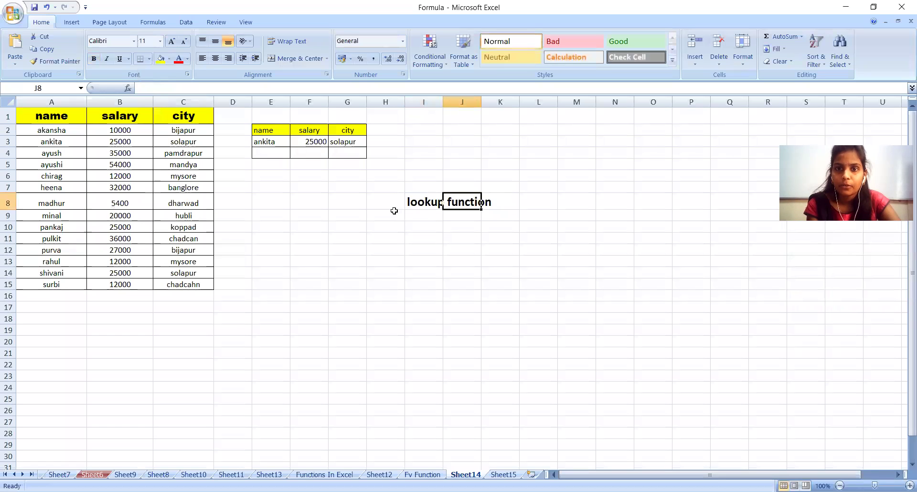
pyautogui.click(425, 201)
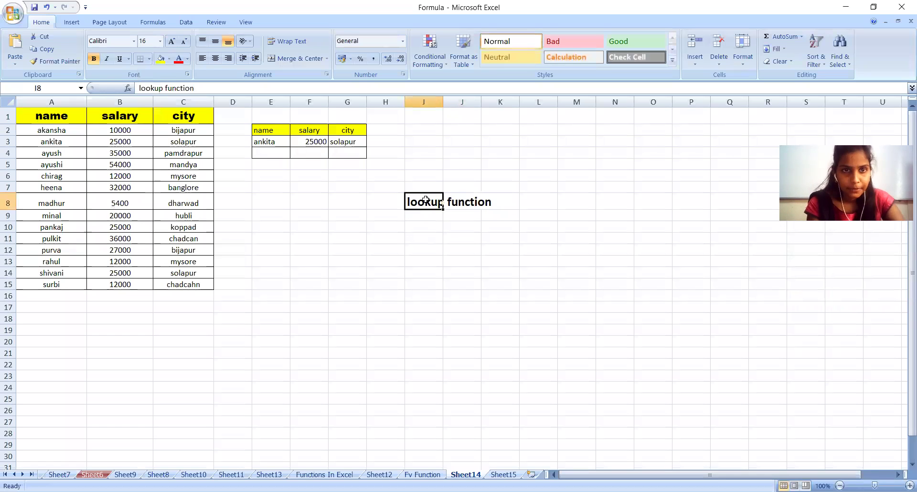
pyautogui.click(456, 201)
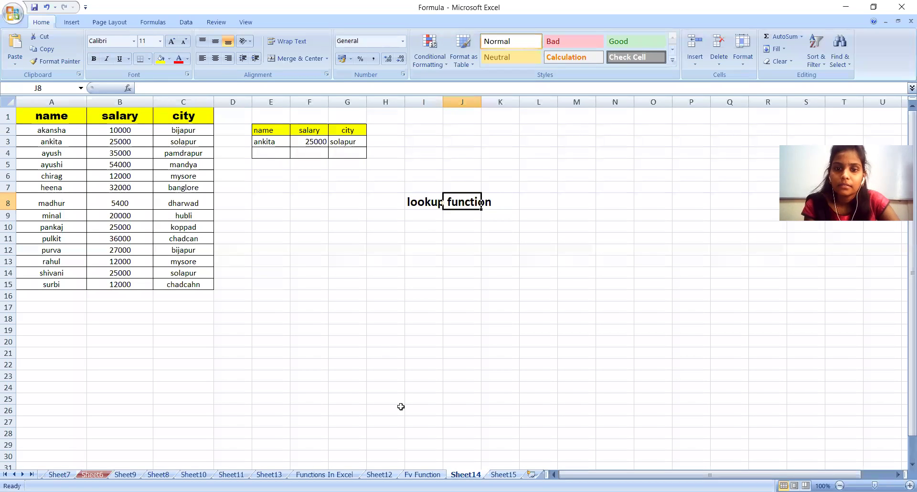
pyautogui.click(431, 199)
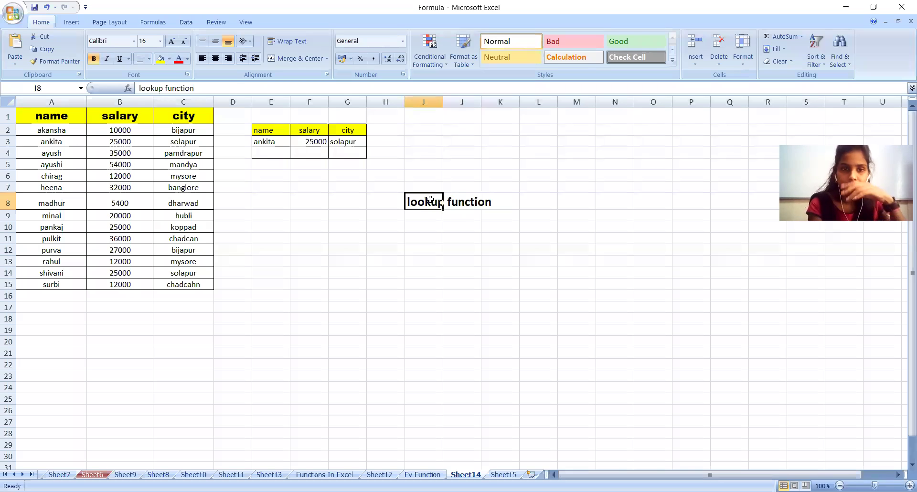
pyautogui.click(459, 204)
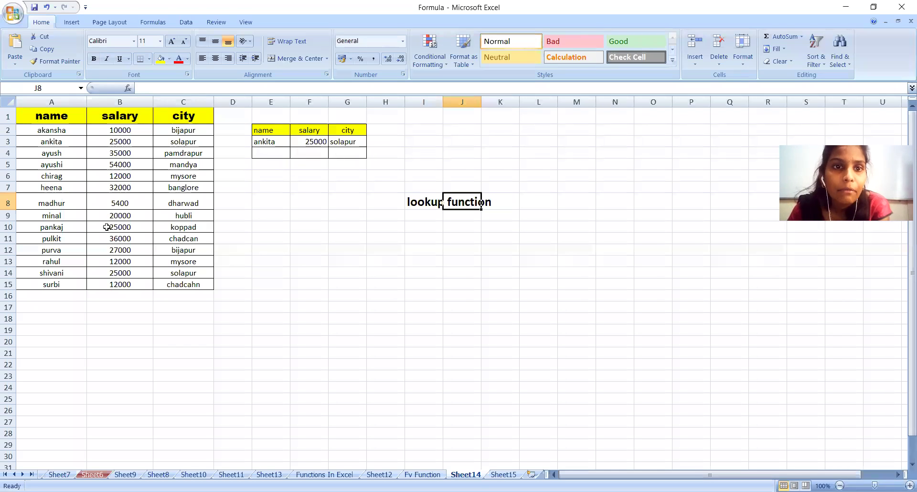
# Enter the employee name from cell A10 into cell E4 of the small lookup table
pyautogui.click(57, 231)
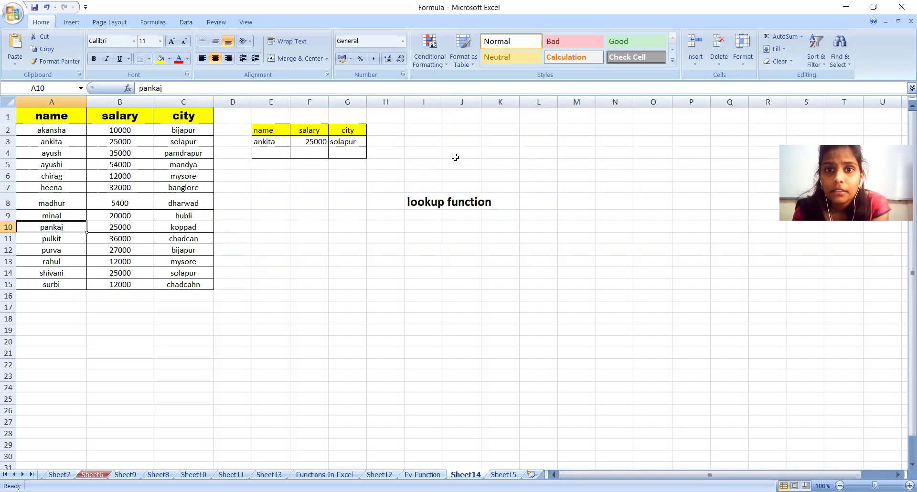
pyautogui.click(256, 153)
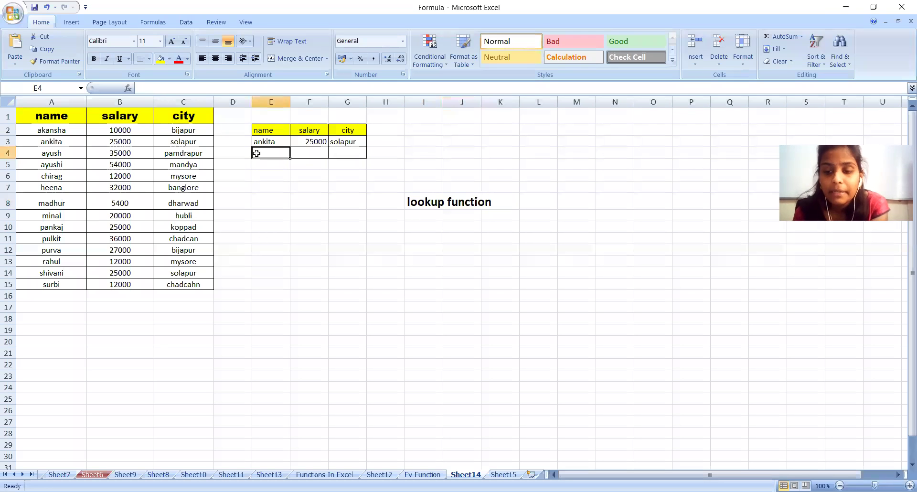
pyautogui.click(45, 228)
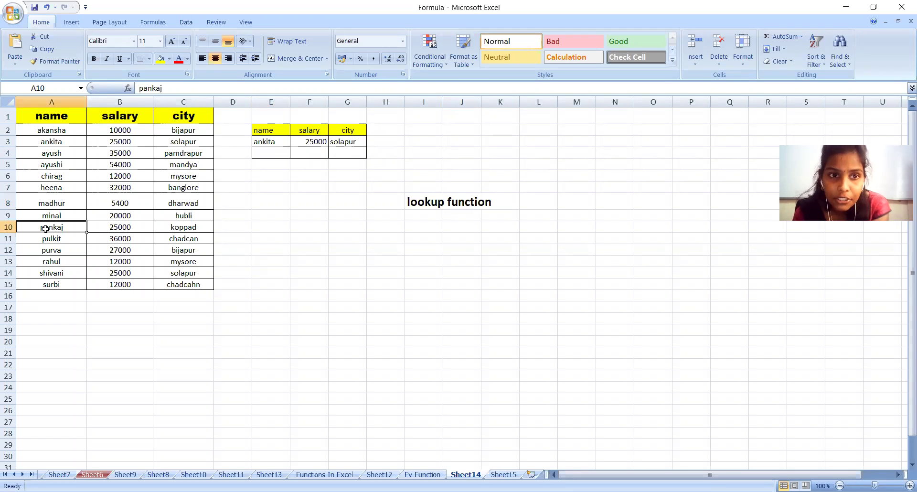
pyautogui.click(267, 155)
pyautogui.write('pan')
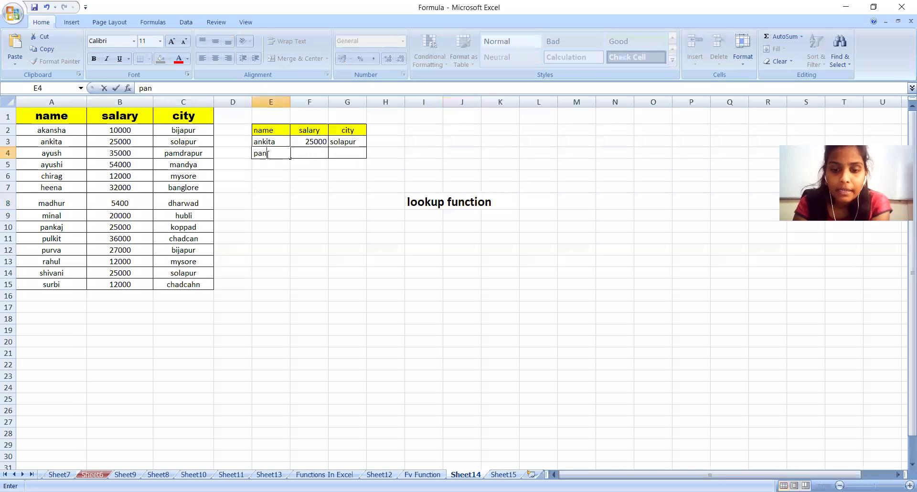
pyautogui.write('kaj')
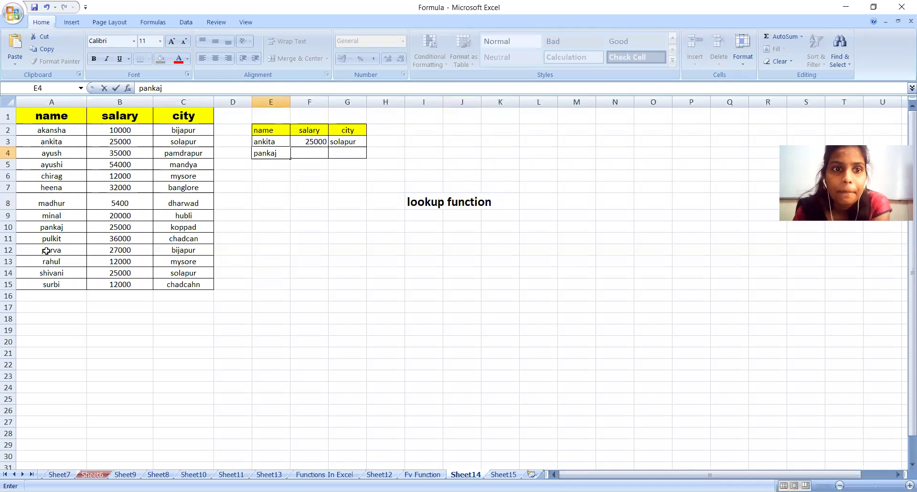
# Begin a LOOKUP formula in the salary cell F4 of the small lookup table
pyautogui.click(307, 156)
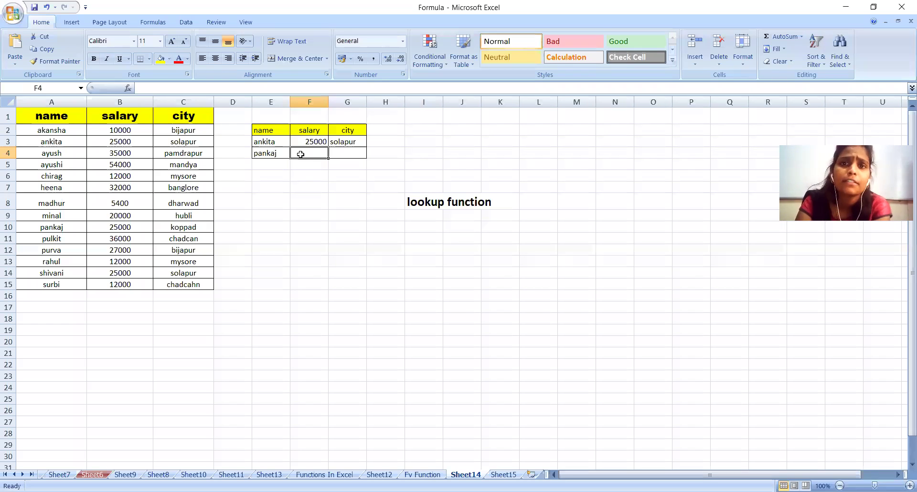
pyautogui.write('=')
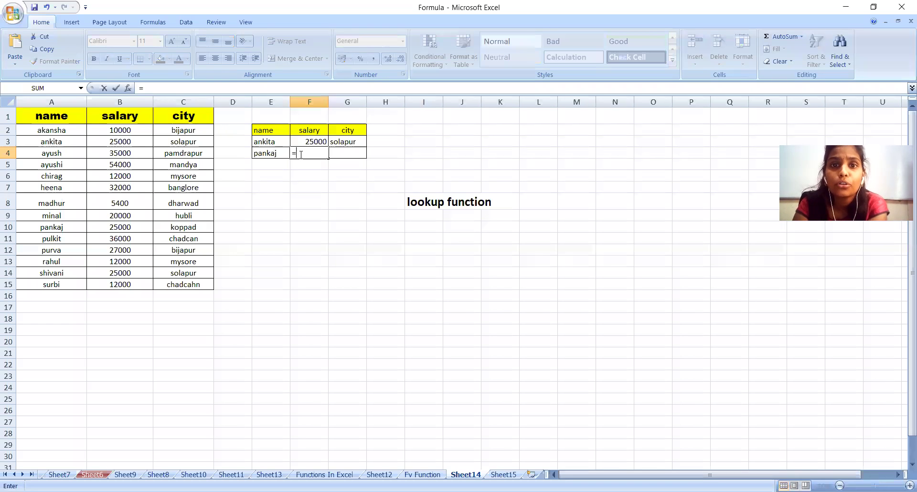
pyautogui.write('l')
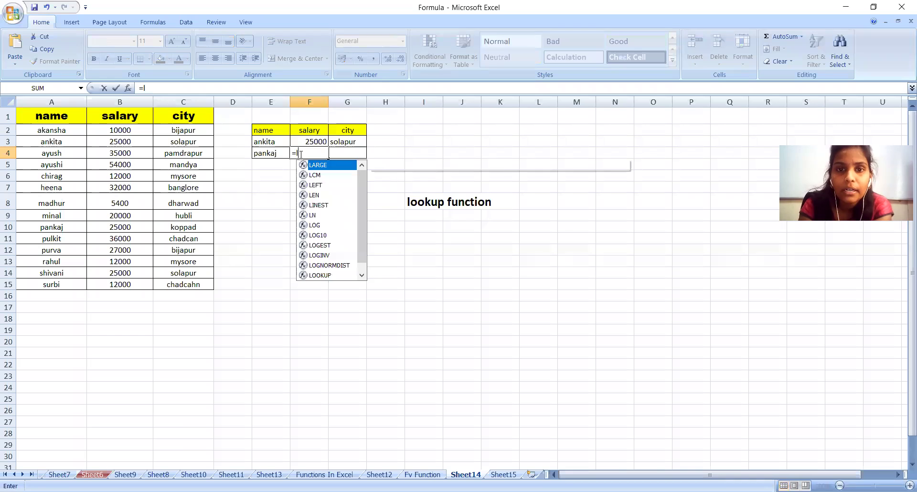
pyautogui.write('oo')
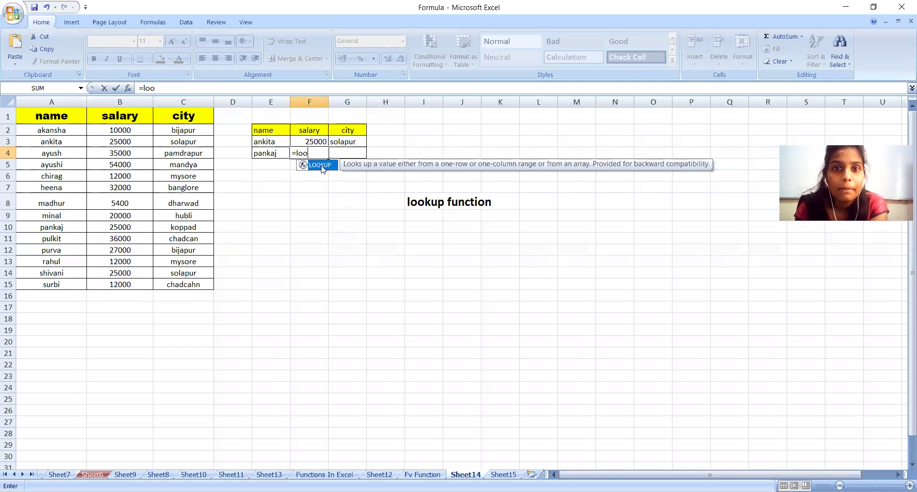
pyautogui.doubleClick(321, 165)
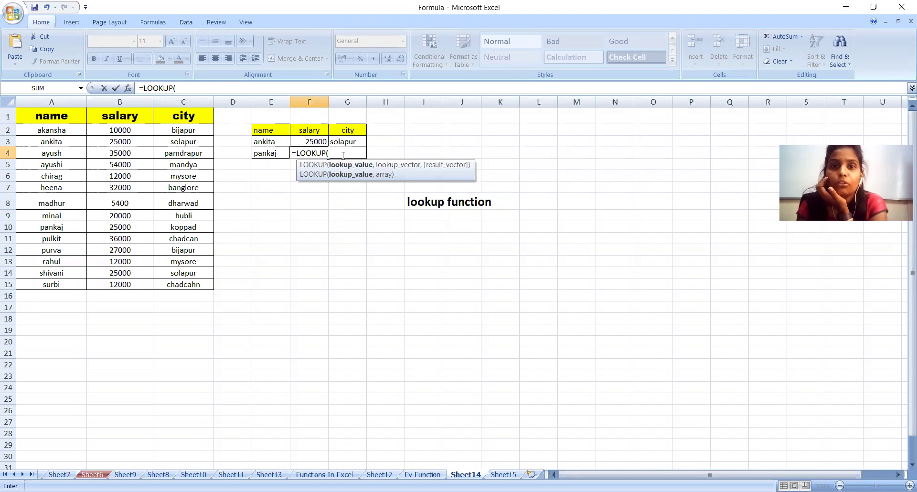
pyautogui.click(315, 140)
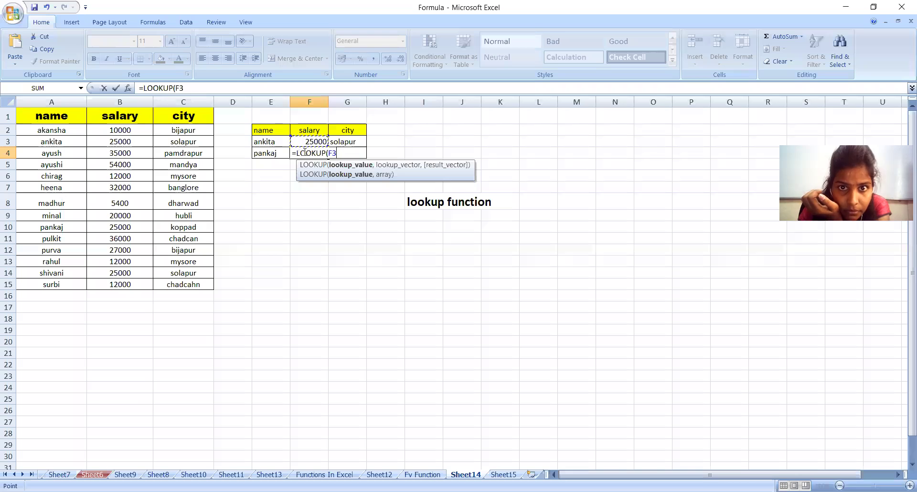
pyautogui.press('F2')
pyautogui.click(344, 165)
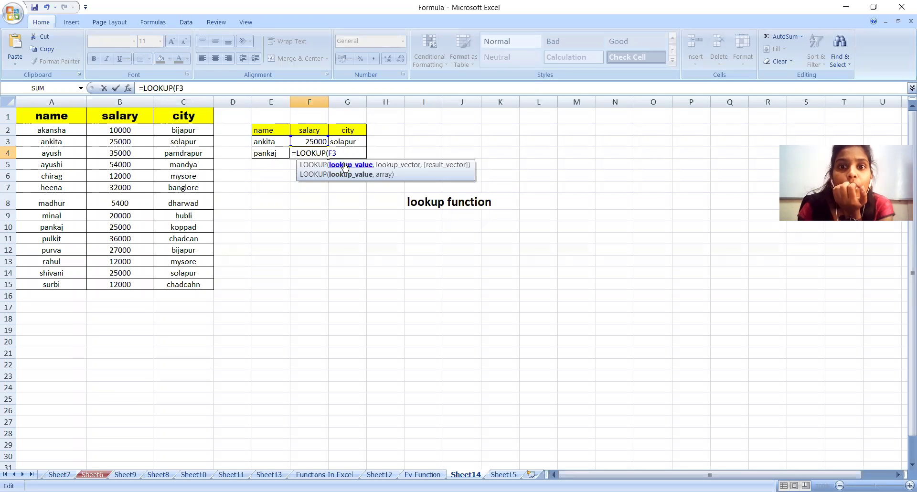
pyautogui.press('BackSpace')
pyautogui.press('BackSpace')
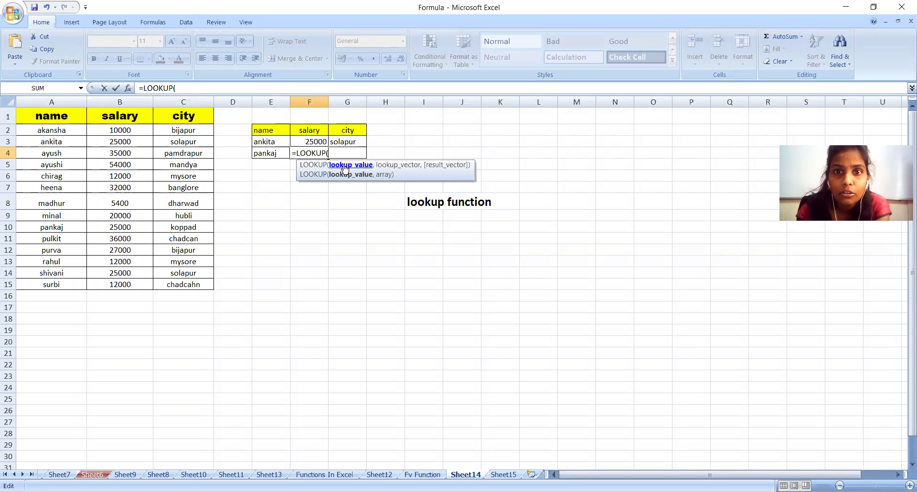
# Complete the LOOKUP formula in F4 with lookup value E4, lookup range A2:C15 and result range B2:B15
pyautogui.click(271, 154)
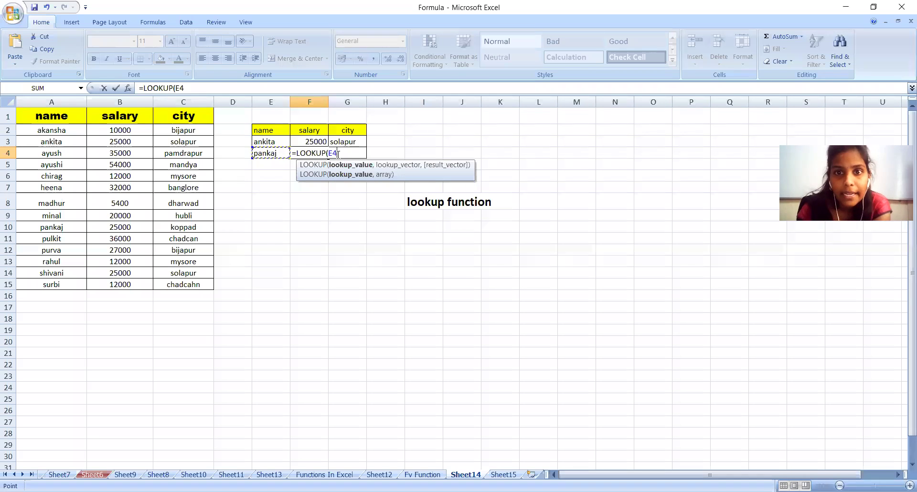
pyautogui.write(',')
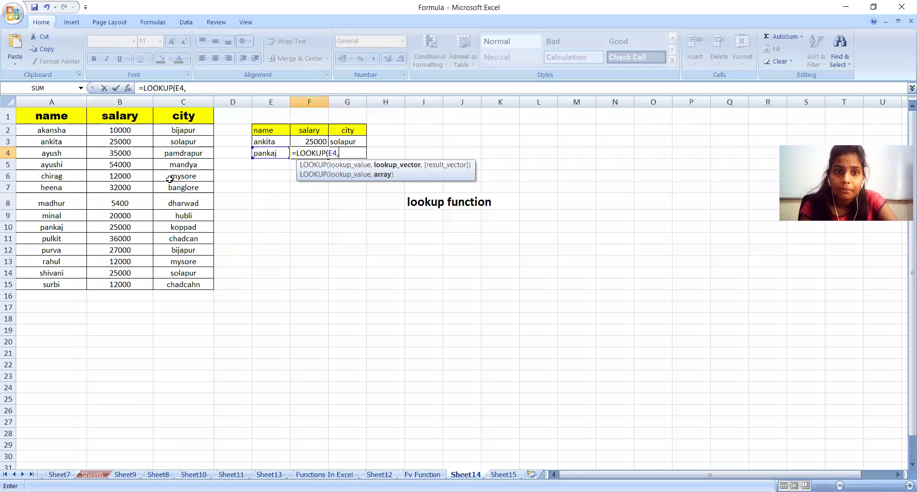
pyautogui.click(22, 132)
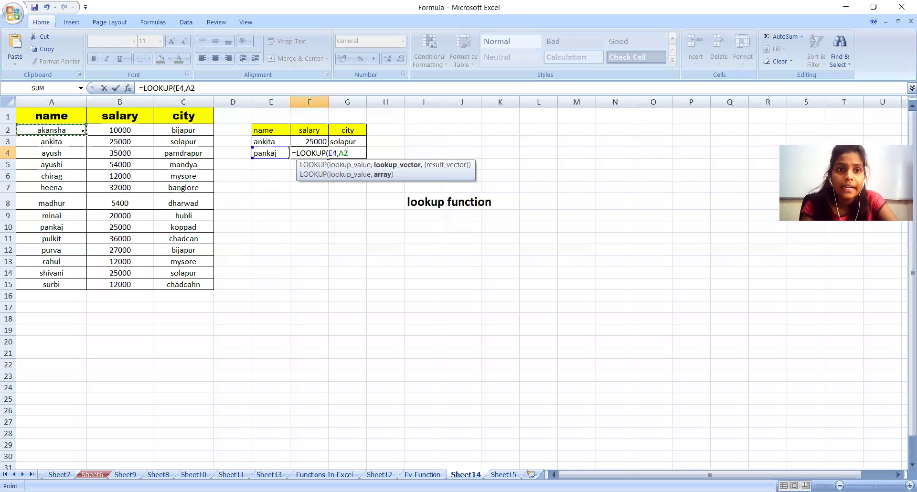
pyautogui.moveTo(106, 156); pyautogui.dragTo(207, 285)
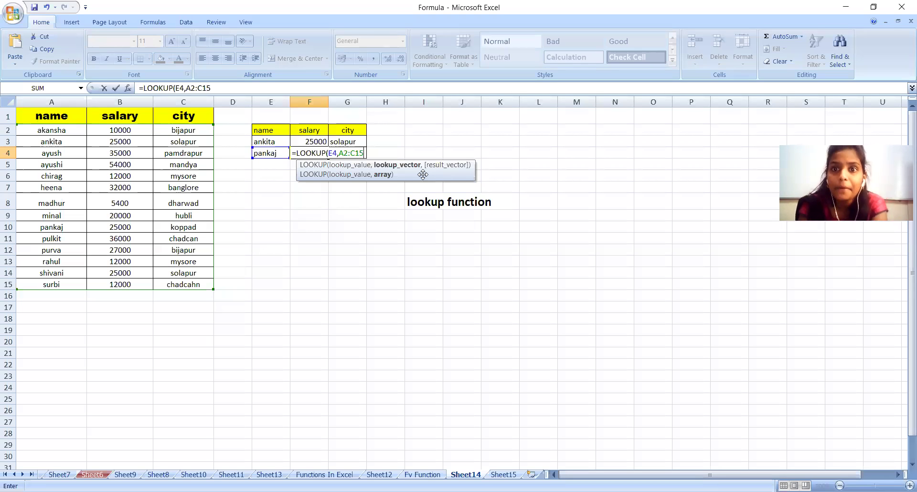
pyautogui.write(',')
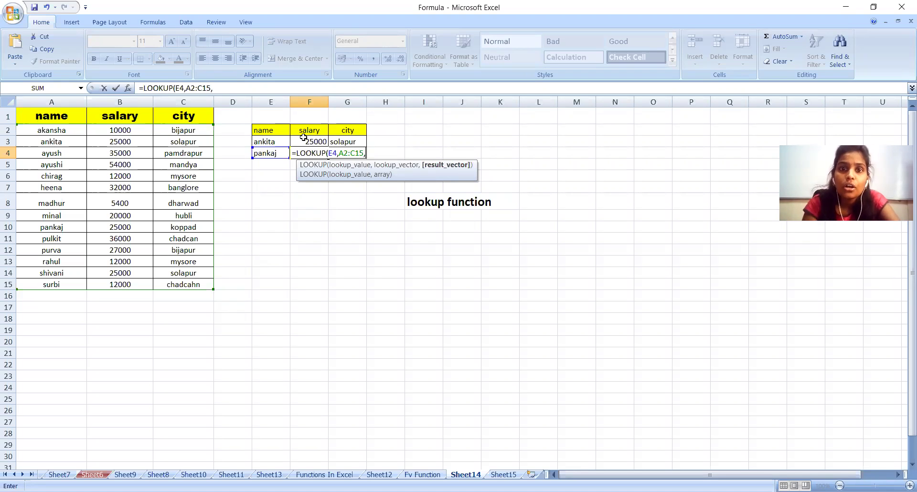
pyautogui.click(94, 128)
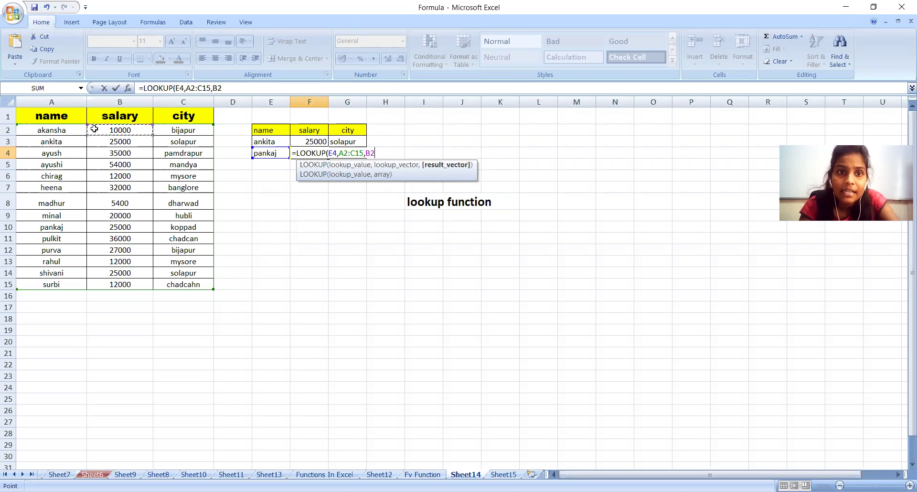
pyautogui.moveTo(151, 135); pyautogui.dragTo(148, 287)
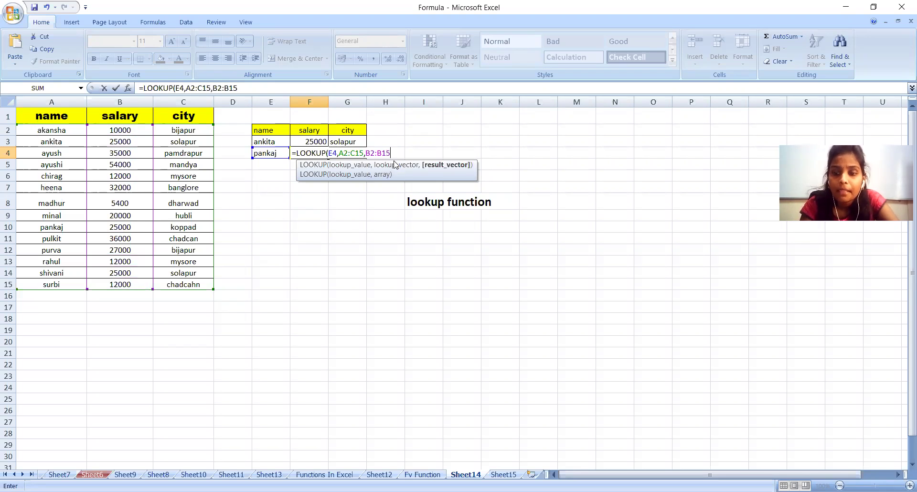
pyautogui.write(')')
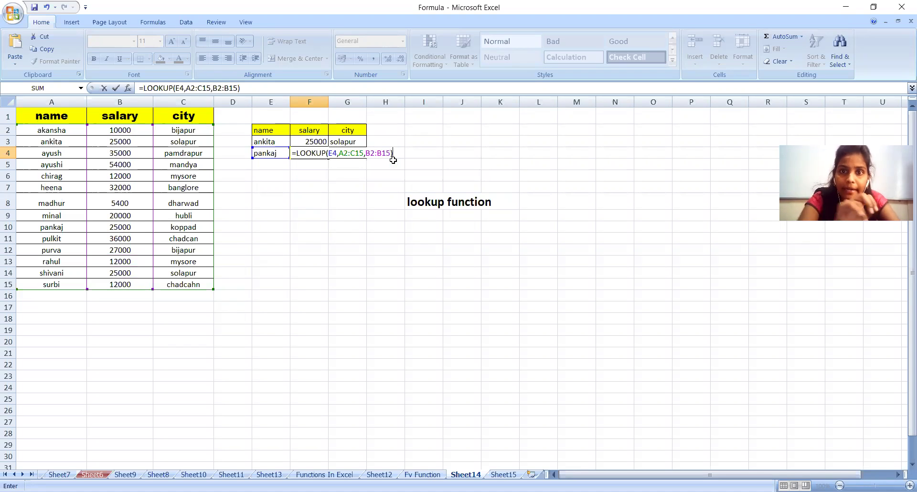
pyautogui.press('Return')
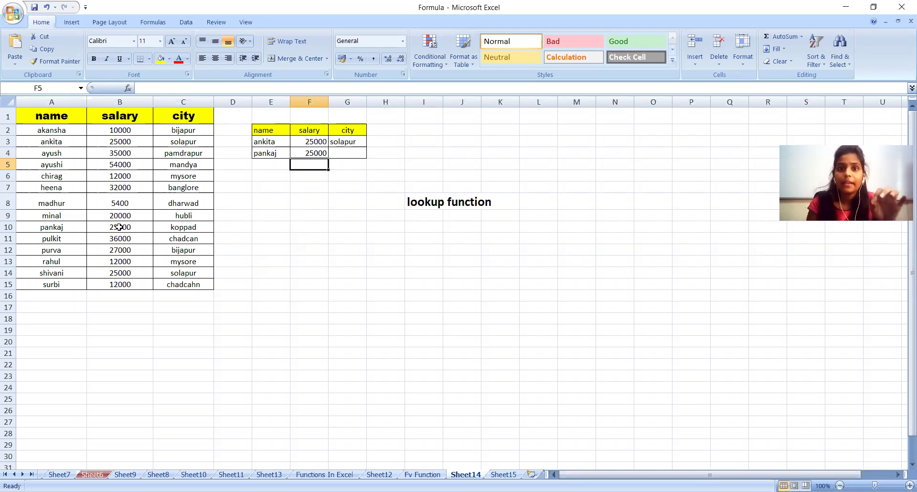
# Enter the formula =LOOKUP(E4,A2:C15,B2:B15) in cell I14 to retrieve the salary for the name in E4
pyautogui.click(415, 273)
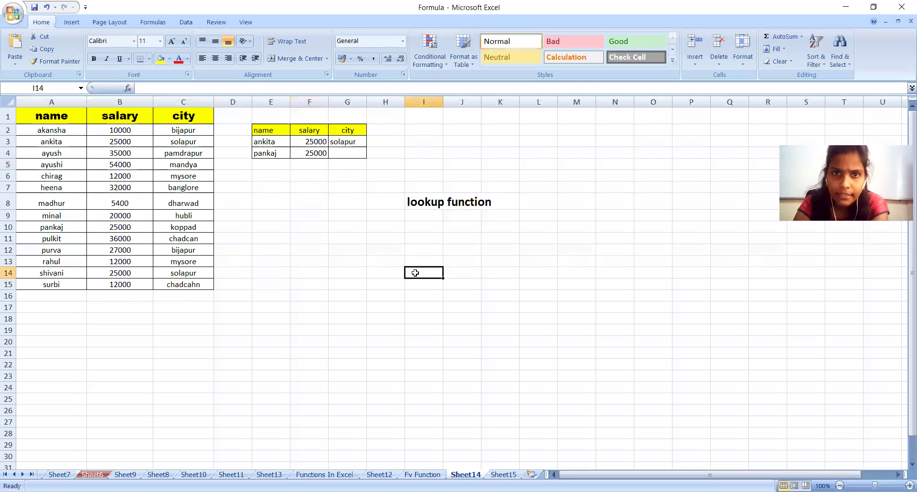
pyautogui.write('=')
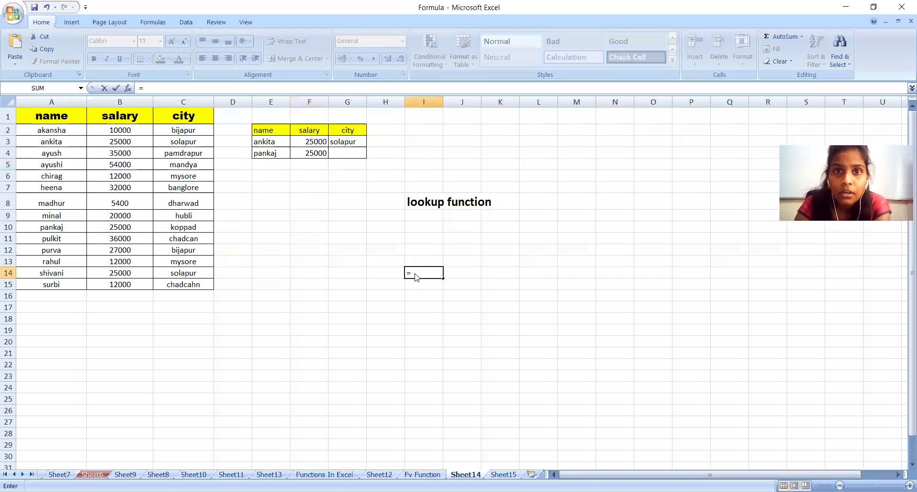
pyautogui.write('l')
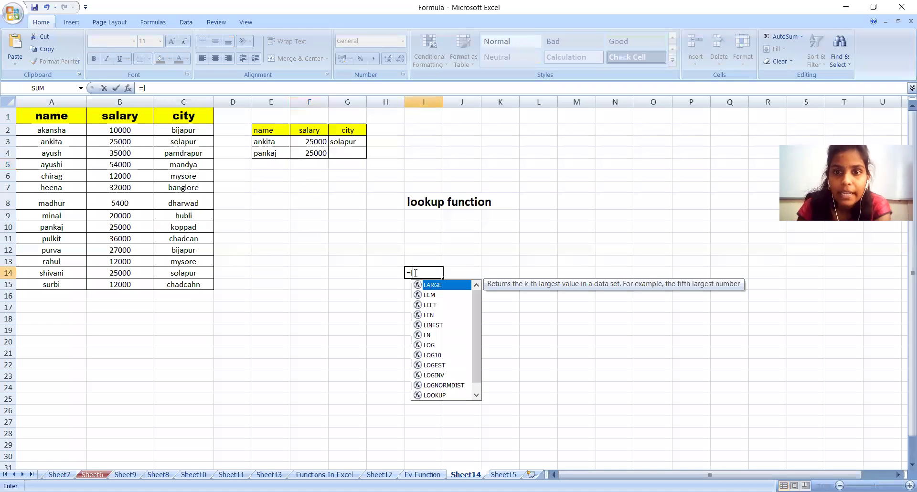
pyautogui.write('oo')
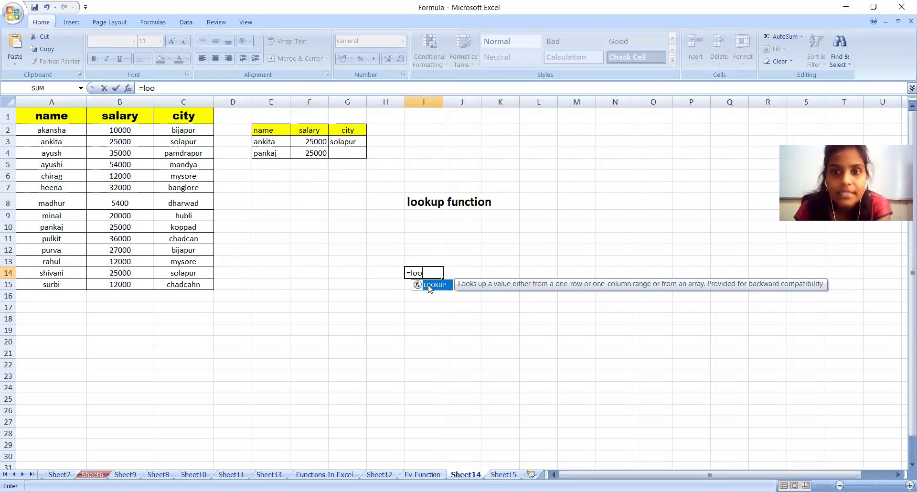
pyautogui.doubleClick(429, 287)
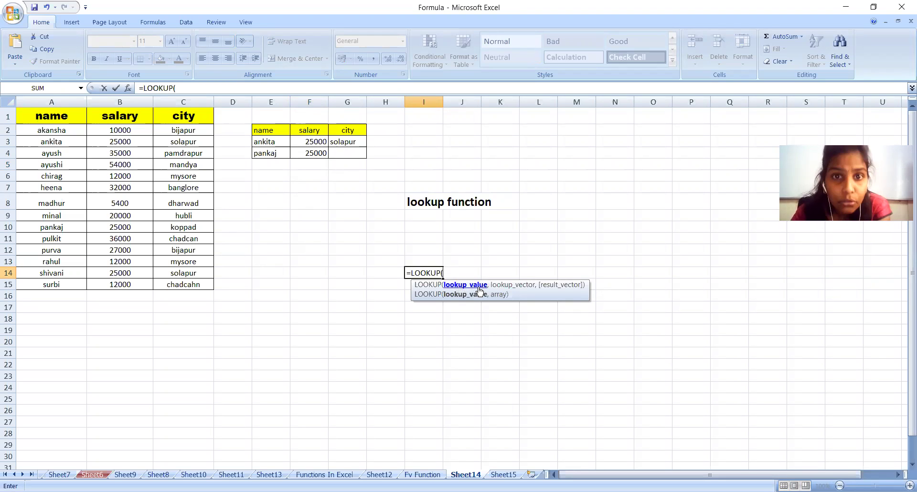
pyautogui.click(269, 154)
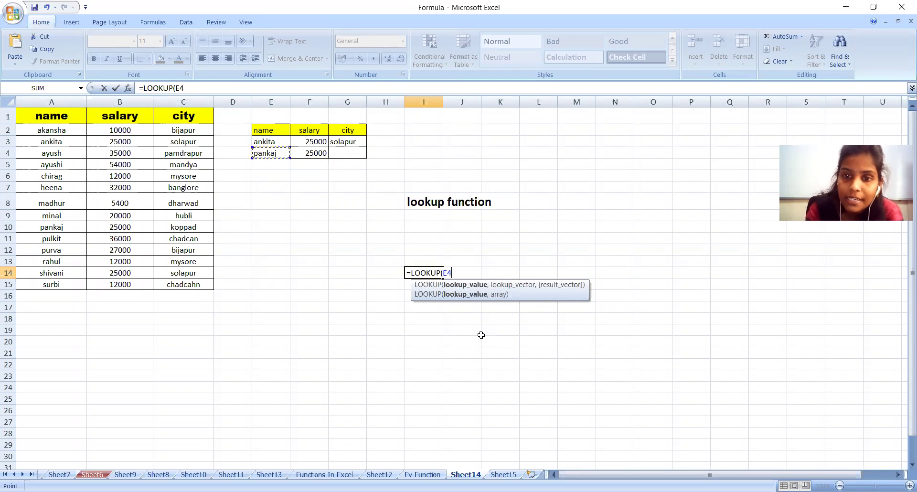
pyautogui.write(',')
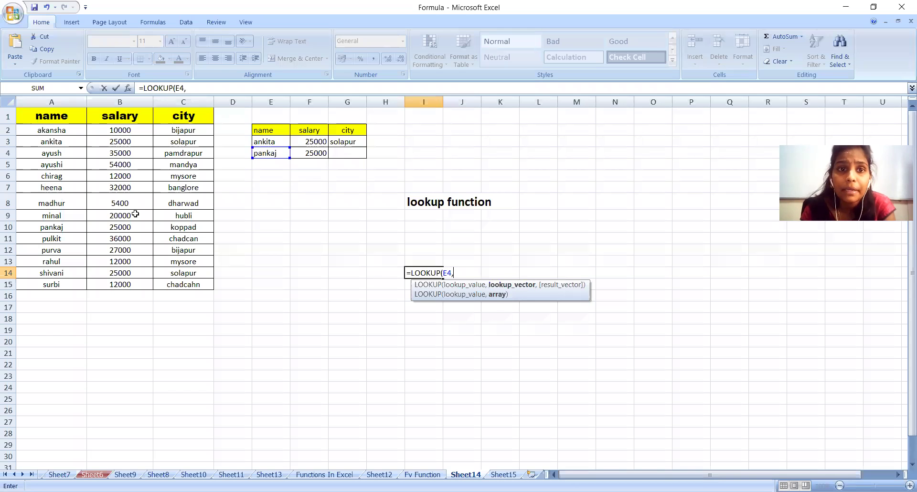
pyautogui.click(25, 130)
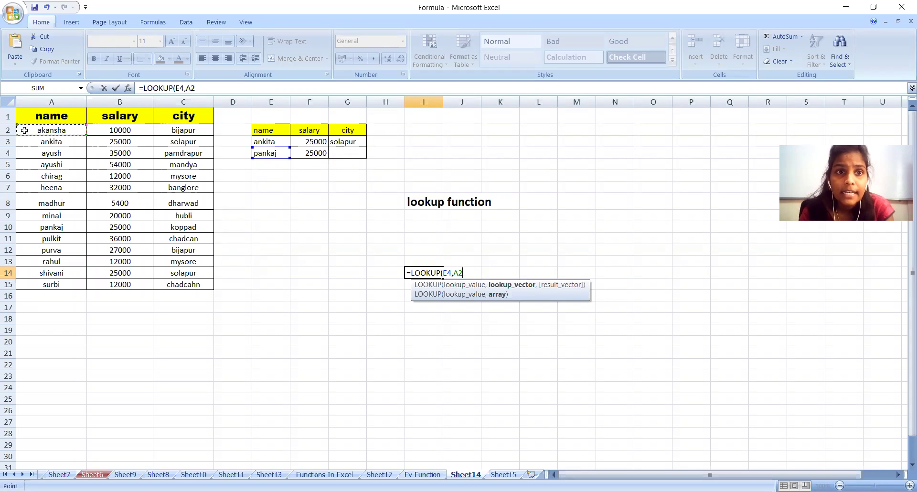
pyautogui.moveTo(85, 134); pyautogui.dragTo(182, 215)
pyautogui.moveTo(268, 300); pyautogui.dragTo(214, 293)
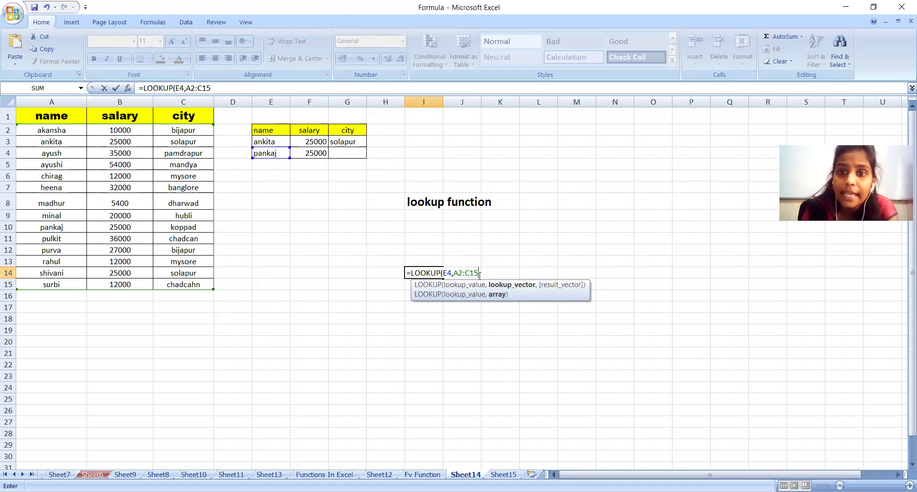
pyautogui.write(',')
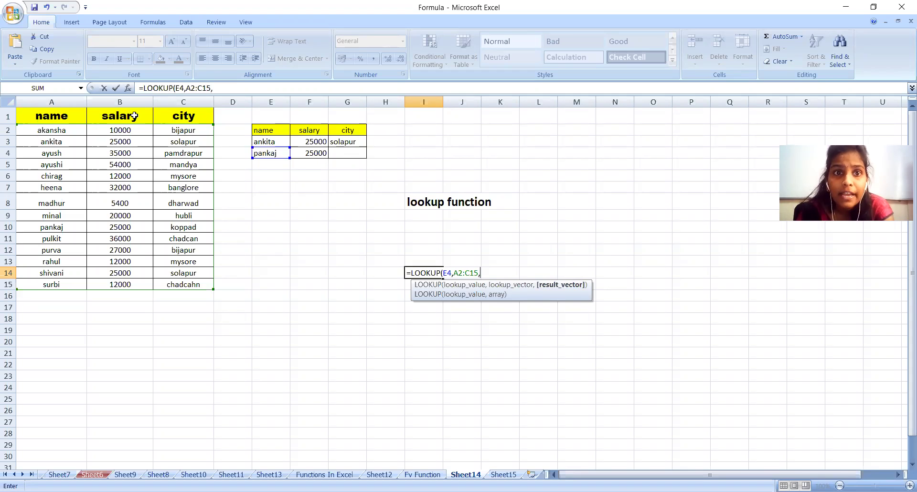
pyautogui.moveTo(111, 132); pyautogui.dragTo(147, 284)
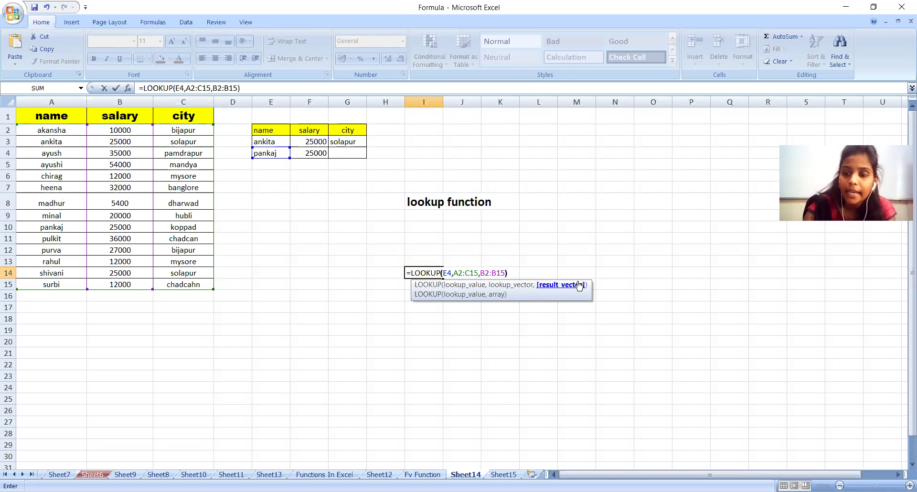
pyautogui.press('Return')
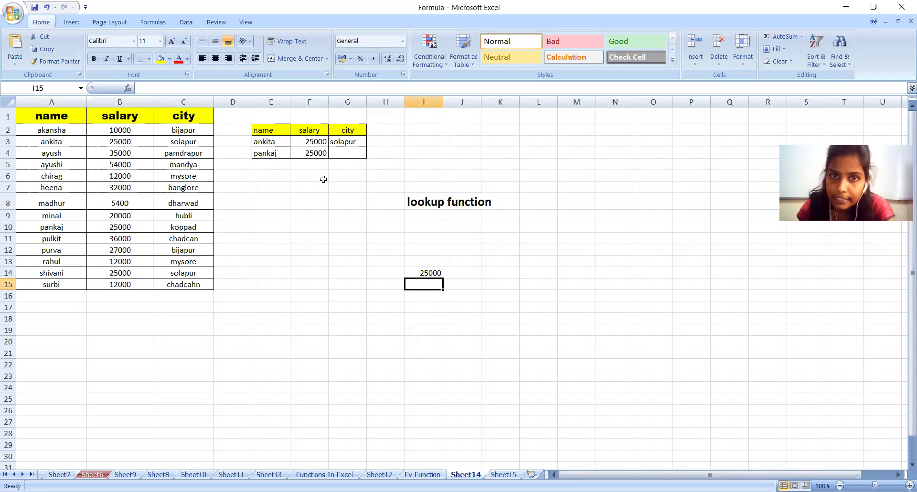
# Try to enter a LOOKUP formula in city cell G4 with lookup value E4 and lookup range A2:C15
pyautogui.click(338, 153)
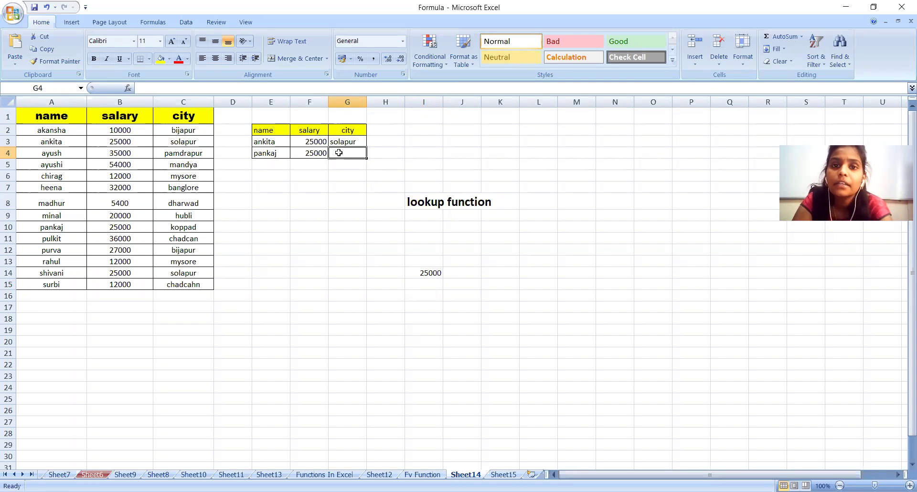
pyautogui.write('=')
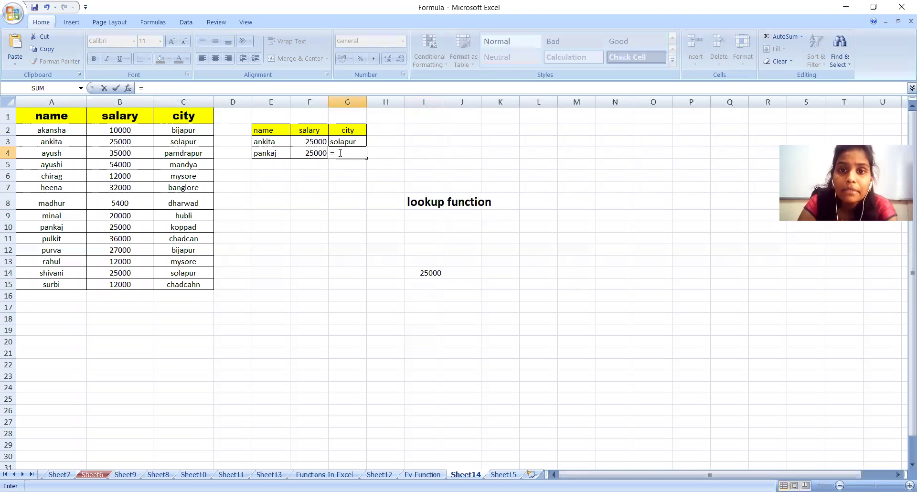
pyautogui.write('look')
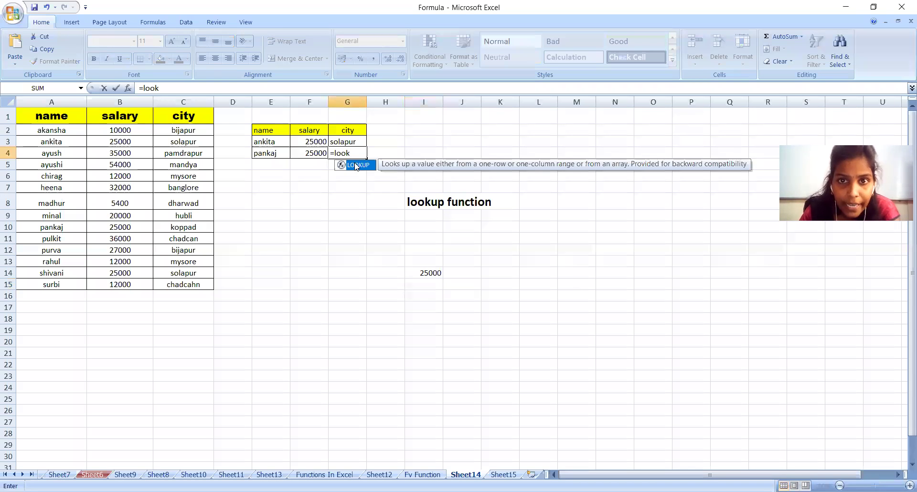
pyautogui.doubleClick(356, 165)
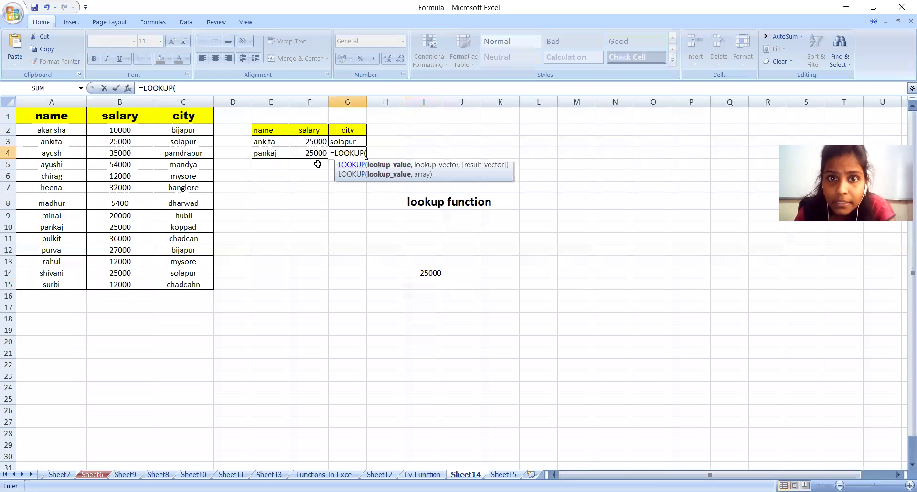
pyautogui.click(267, 153)
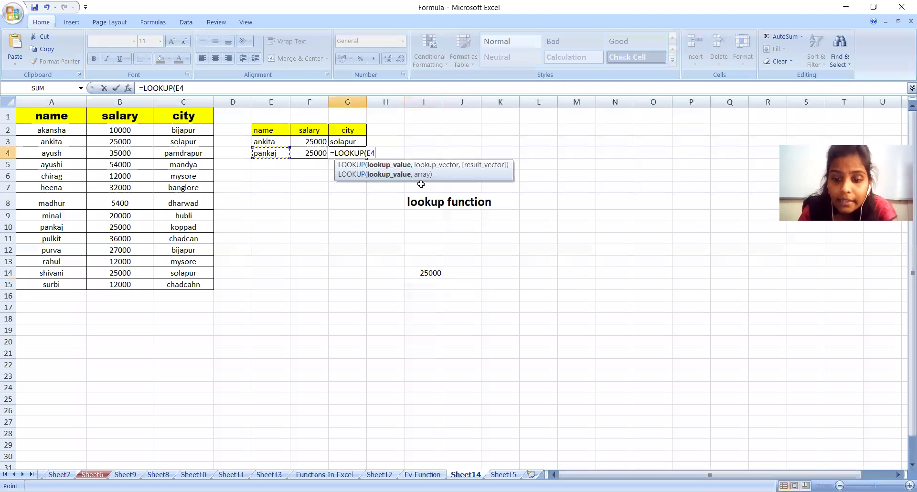
pyautogui.write(',')
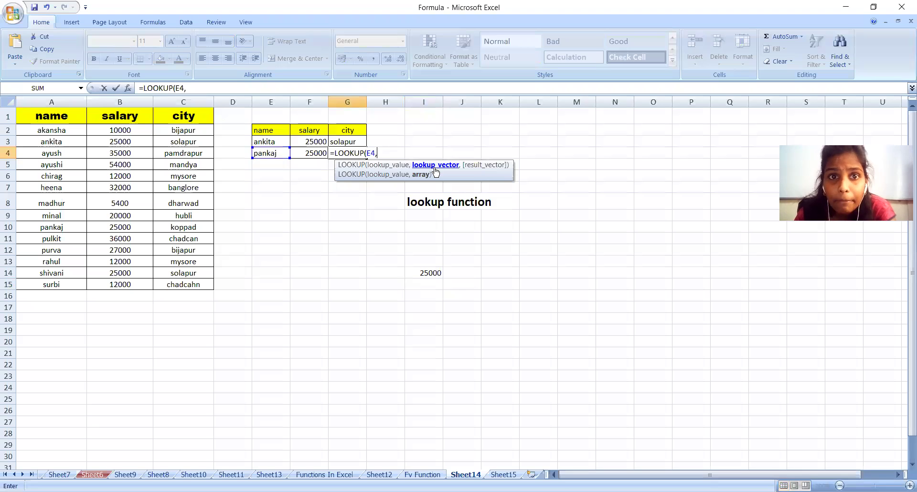
pyautogui.click(30, 128)
pyautogui.moveTo(86, 135); pyautogui.dragTo(200, 285)
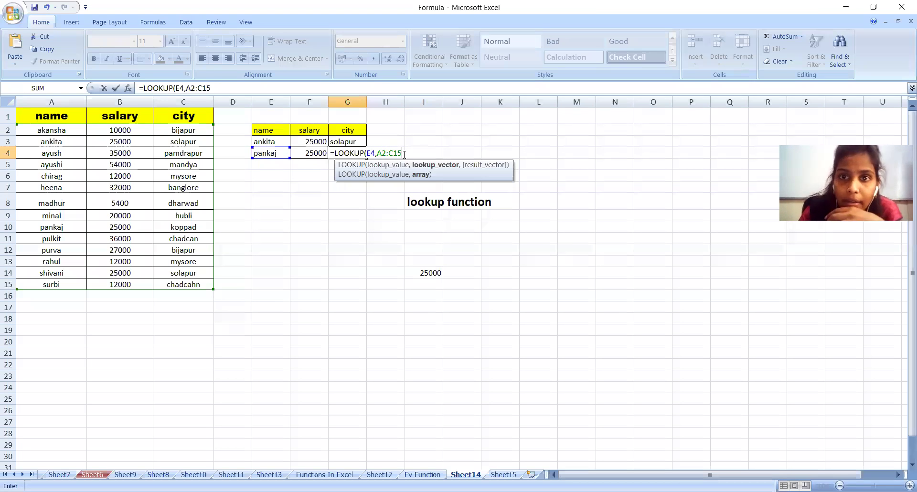
pyautogui.write(',')
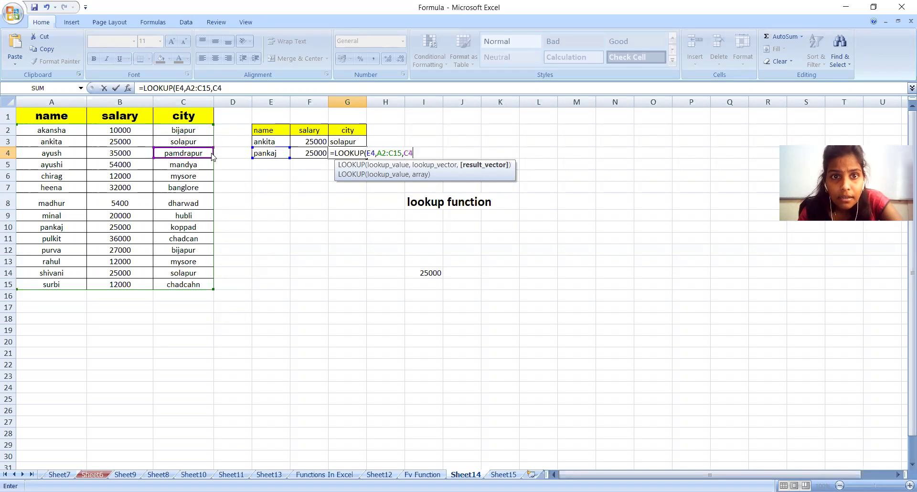
pyautogui.click(202, 132)
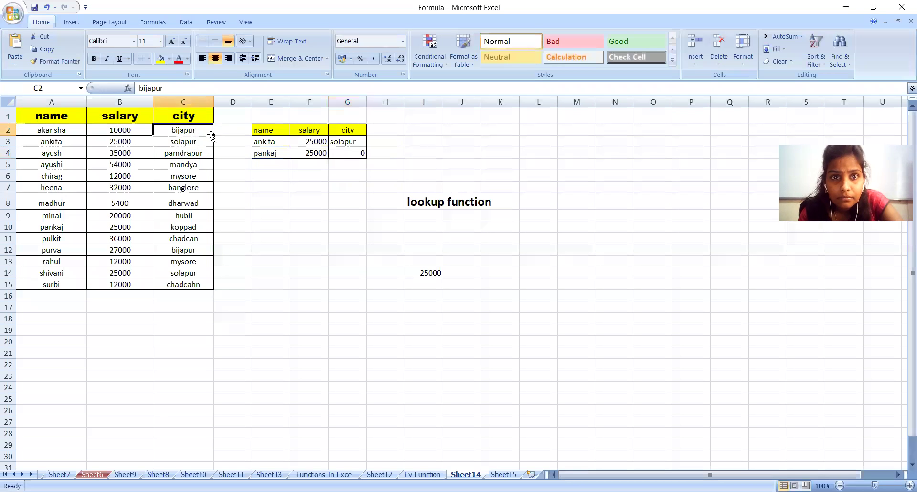
pyautogui.moveTo(214, 136); pyautogui.dragTo(213, 289)
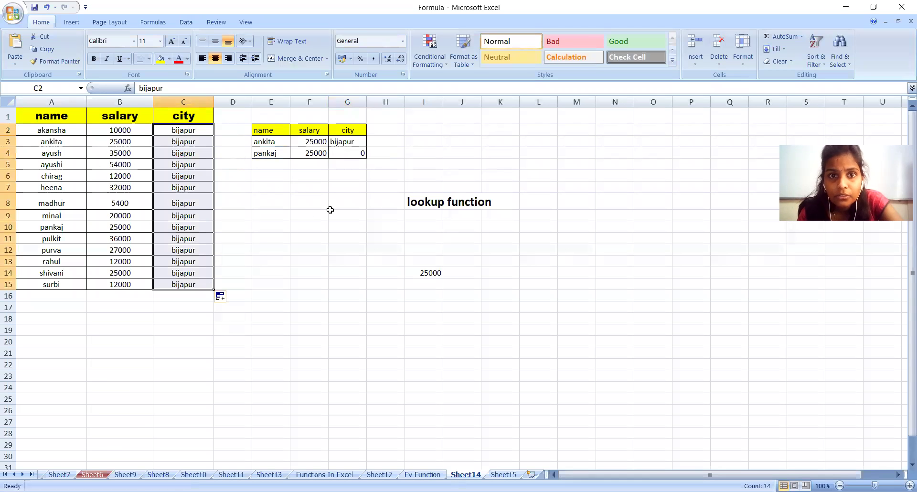
pyautogui.hotkey('ctrl', 'z')
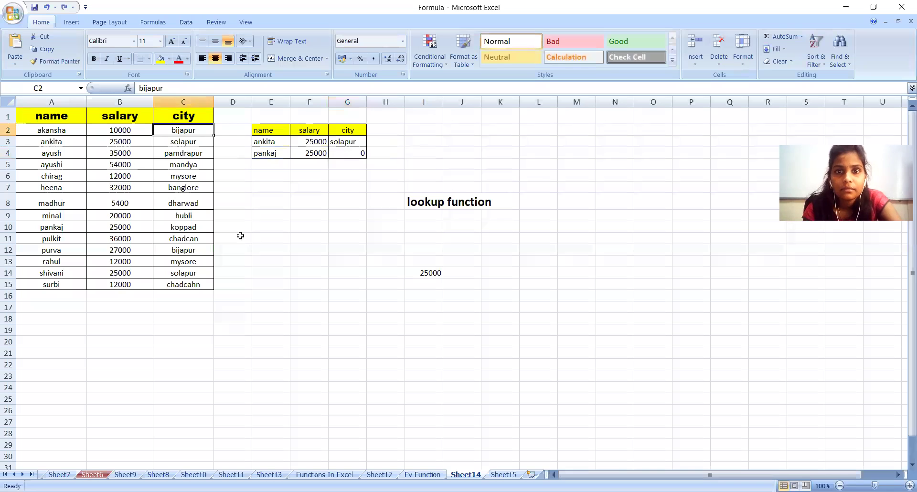
# Start a LOOKUP formula in city cell G4 with lookup value E4 and lookup range A2:C15
pyautogui.click(358, 157)
pyautogui.write('=')
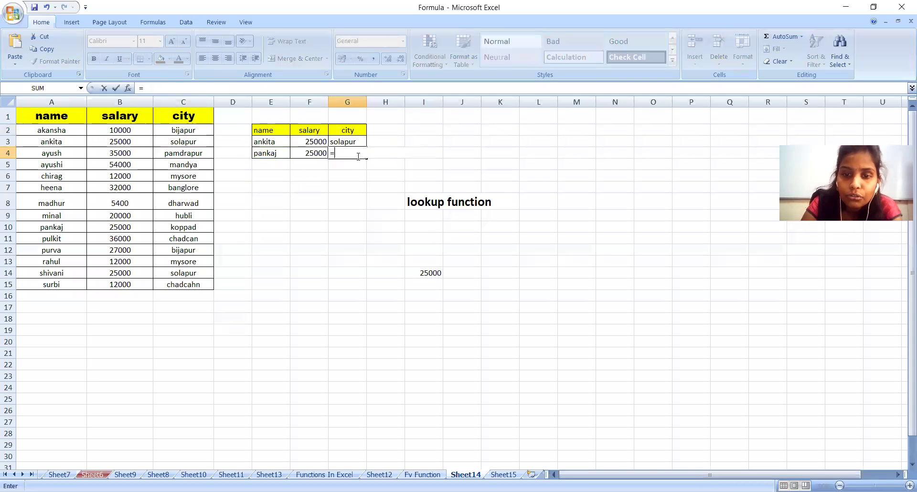
pyautogui.write('l')
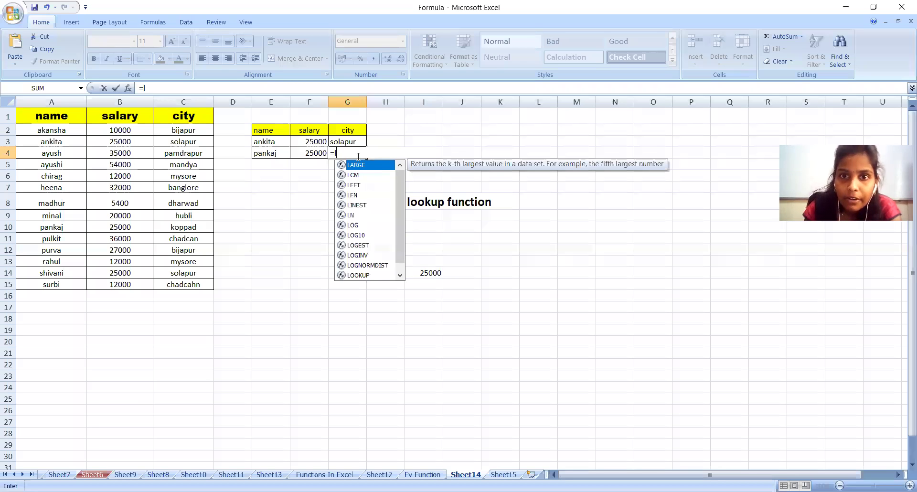
pyautogui.write('ook')
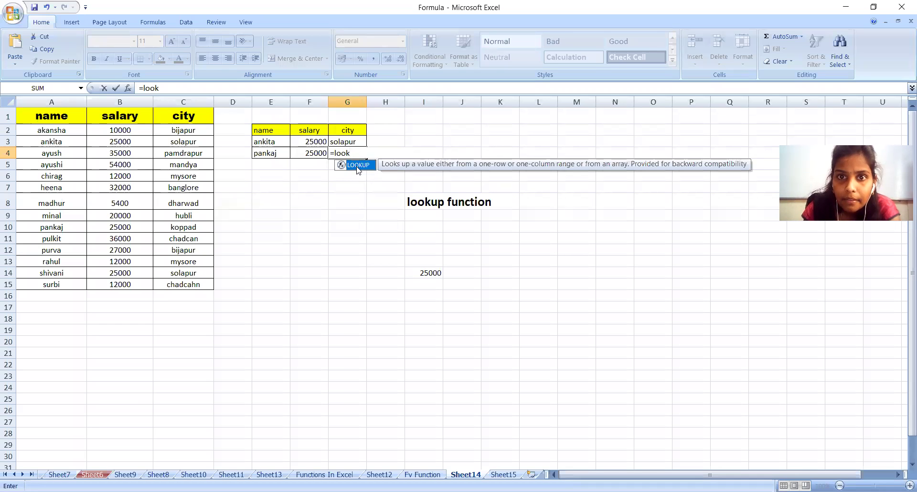
pyautogui.doubleClick(357, 165)
pyautogui.click(272, 154)
pyautogui.write(',')
pyautogui.click(69, 129)
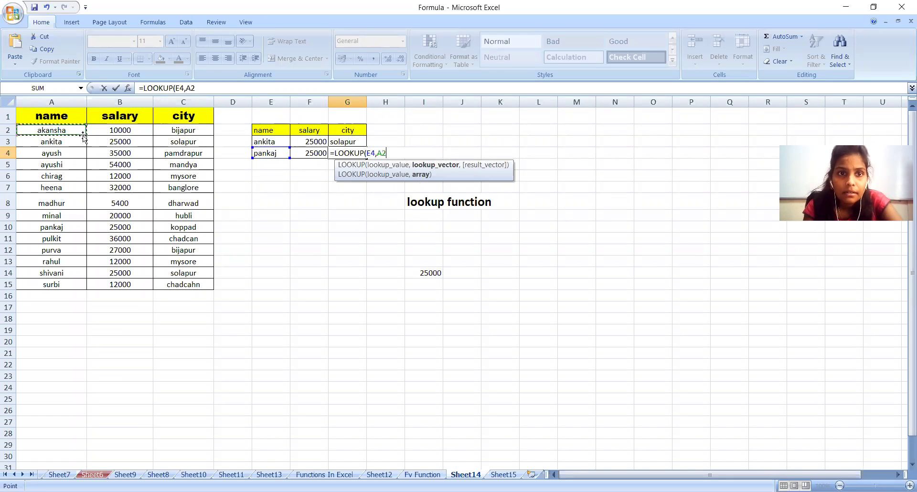
pyautogui.moveTo(85, 135); pyautogui.dragTo(214, 290)
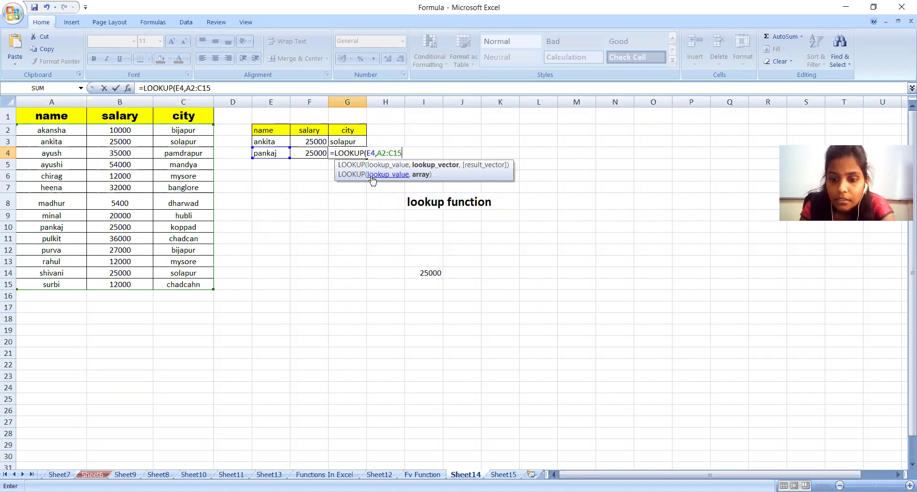
# Try to extend the G4 formula's result range down the city column from C2, and undo the accidental fill of that column
pyautogui.write(',')
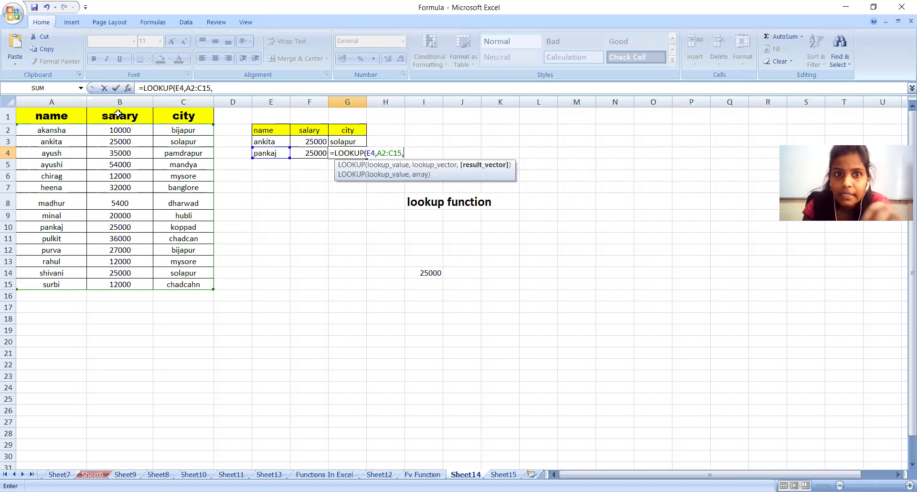
pyautogui.click(162, 132)
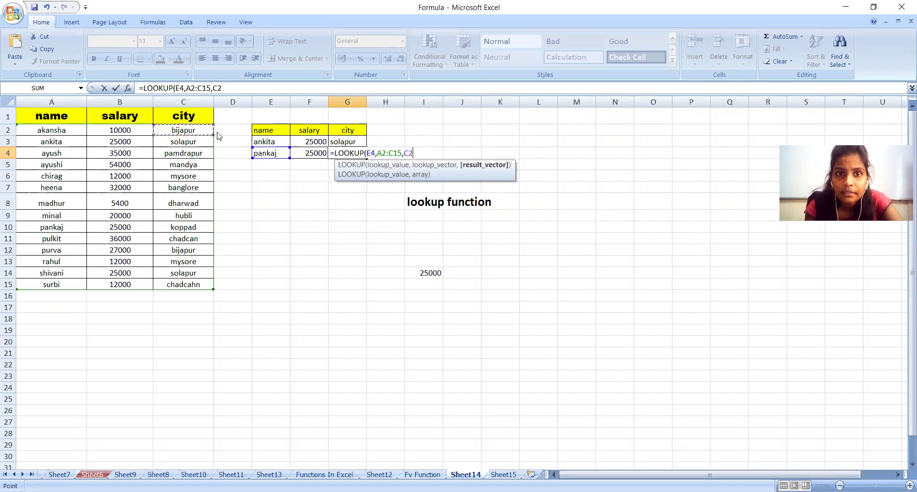
pyautogui.moveTo(208, 139); pyautogui.dragTo(213, 447)
pyautogui.click(204, 132)
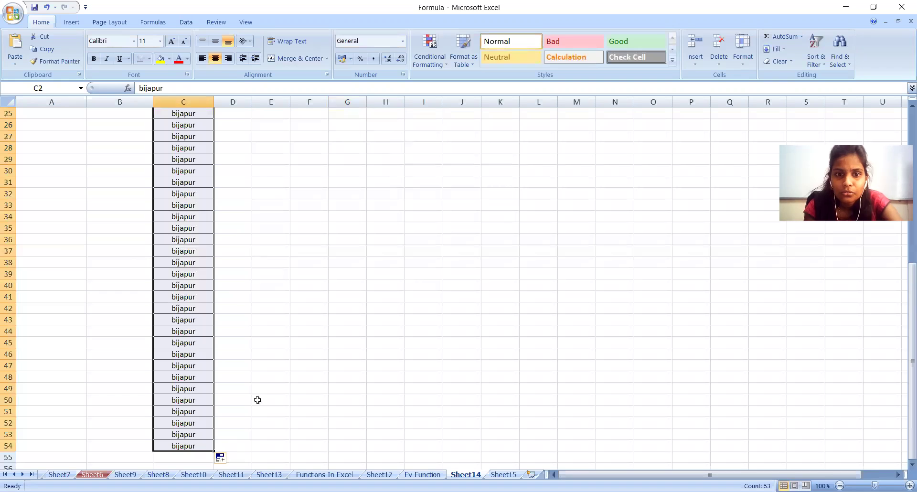
pyautogui.hotkey('ctrl', 'z')
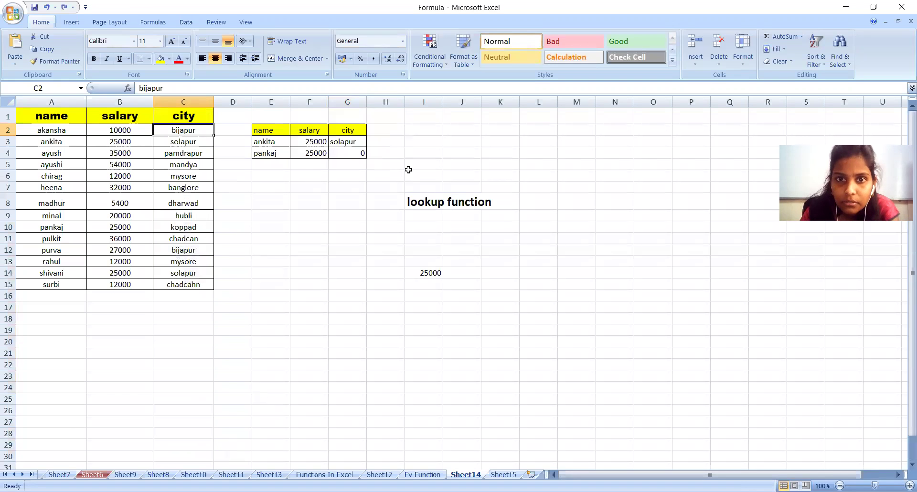
# Restart the LOOKUP formula in G4 with lookup value E4 and lookup range A2:C15
pyautogui.click(360, 154)
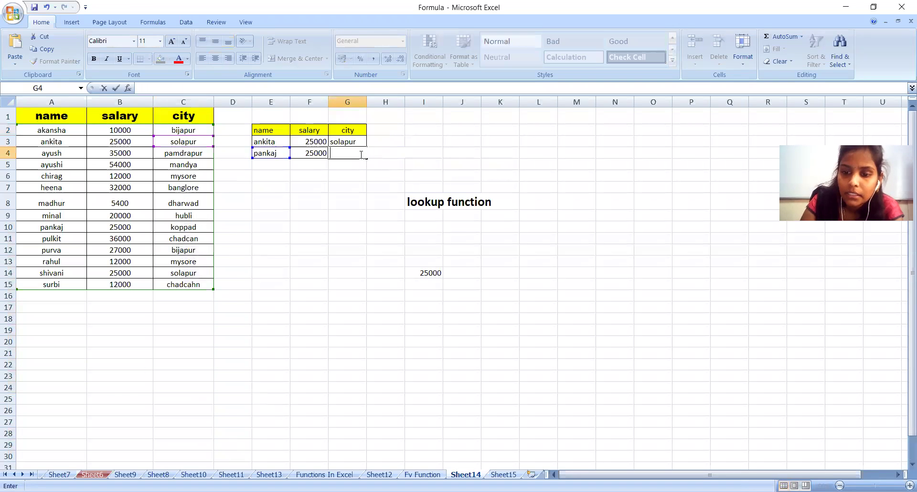
pyautogui.write('=look')
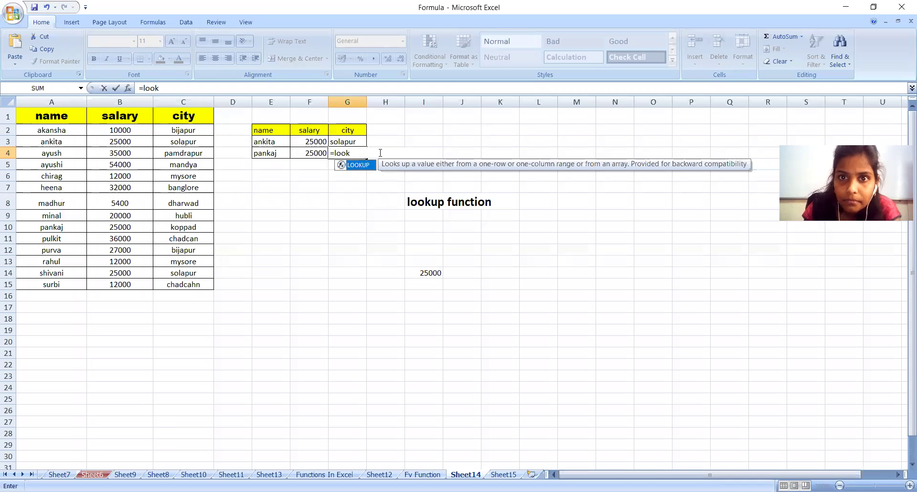
pyautogui.press('Tab')
pyautogui.click(280, 154)
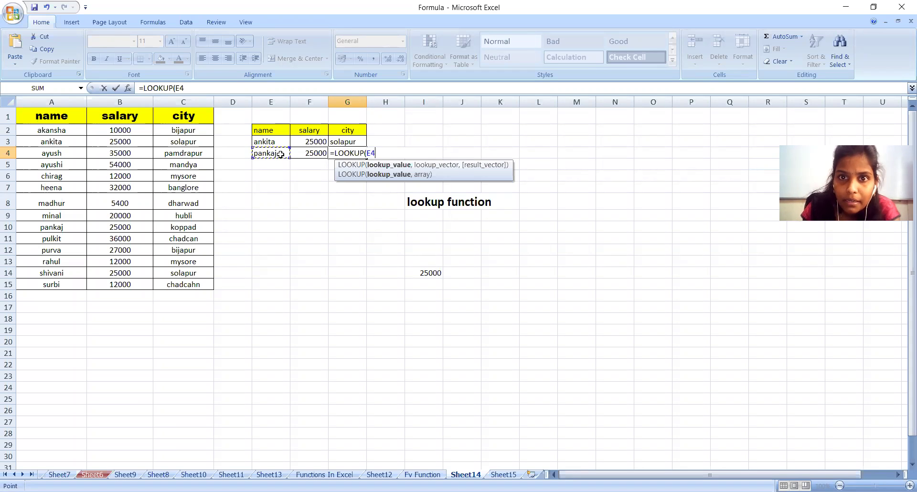
pyautogui.write(',')
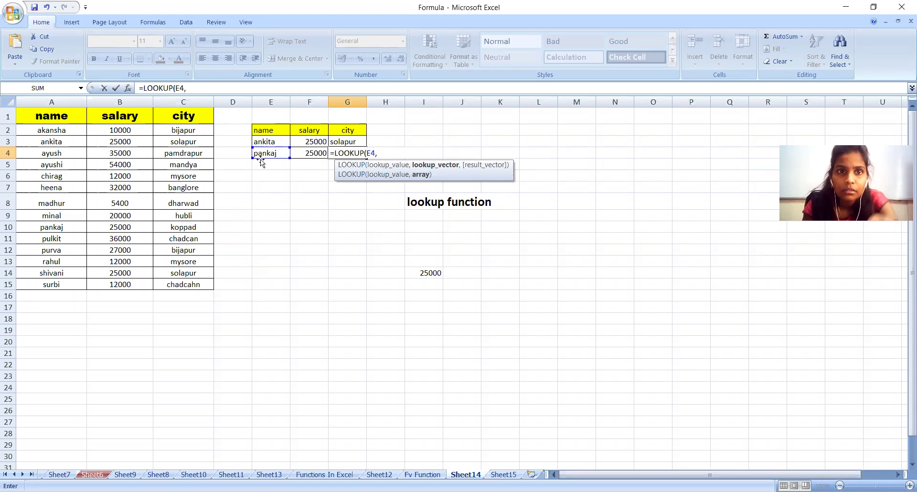
pyautogui.click(83, 135)
pyautogui.moveTo(83, 135); pyautogui.dragTo(196, 285)
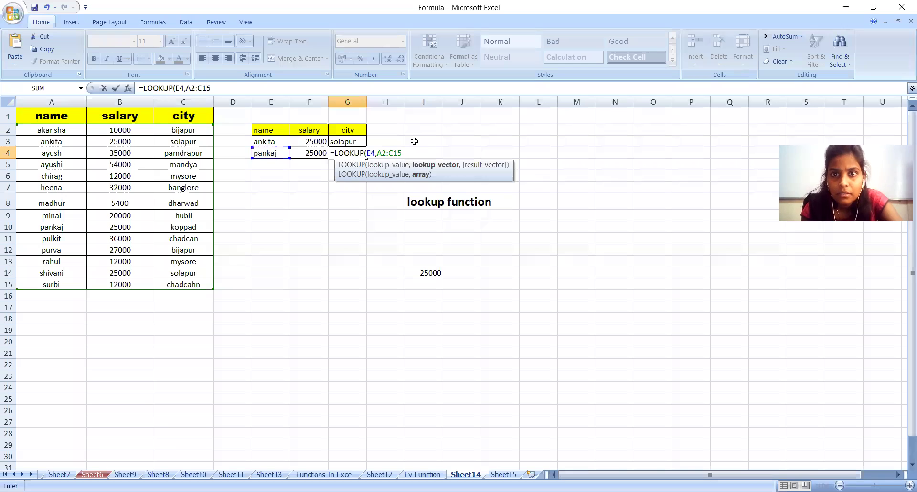
# Try to select the cities from C2 downward as the G4 formula's result range, and undo the accidental fill of C2:C14
pyautogui.write(',')
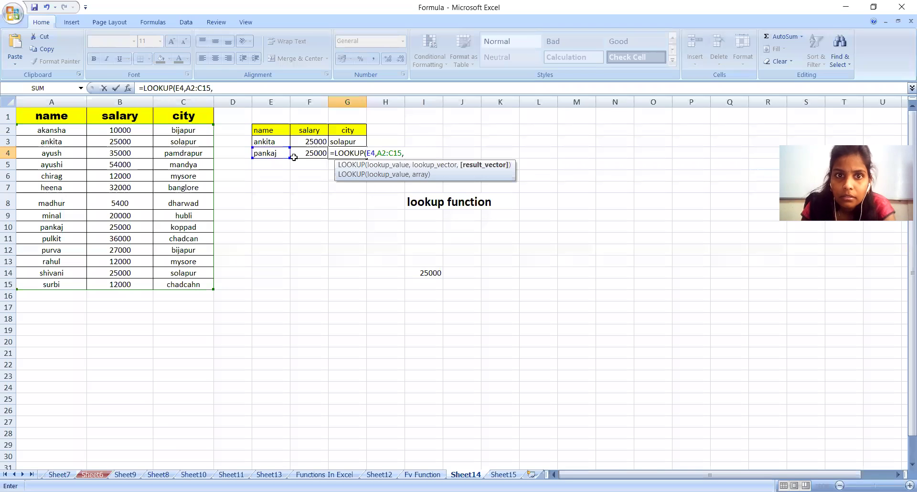
pyautogui.click(209, 131)
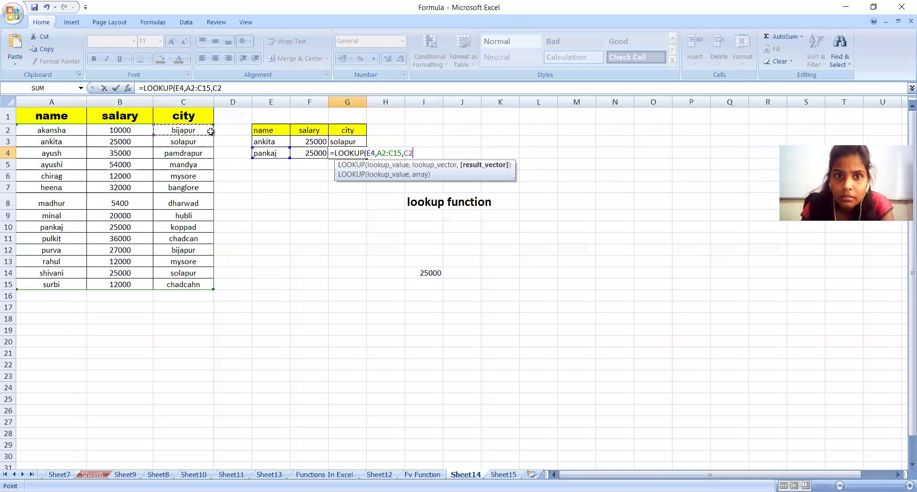
pyautogui.moveTo(205, 134); pyautogui.dragTo(210, 275)
pyautogui.press('Return')
pyautogui.click(211, 133)
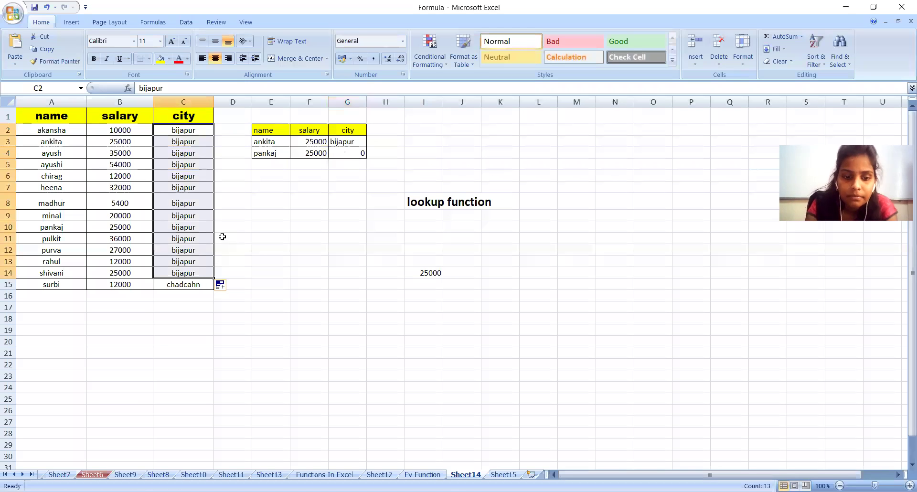
pyautogui.hotkey('ctrl', 'z')
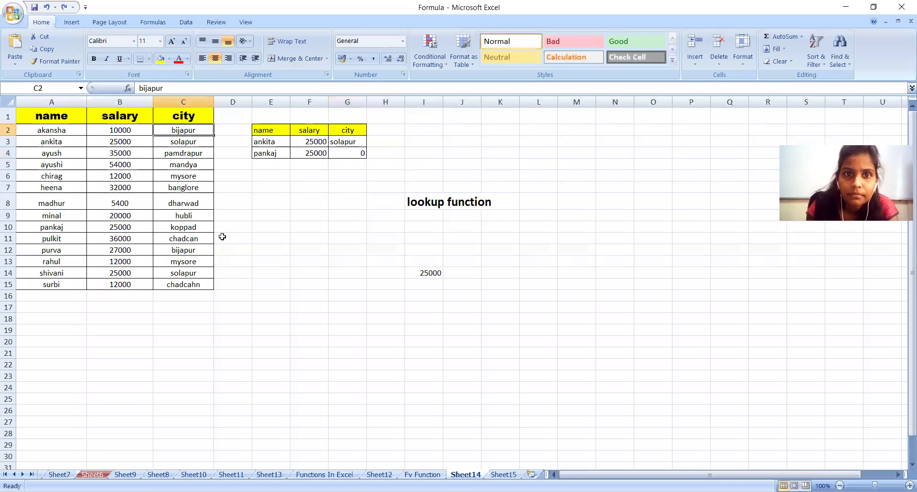
# Re-enter a LOOKUP formula in city cell G4, using E4 as lookup value and A2:C15 as lookup range
pyautogui.click(346, 155)
pyautogui.write('=')
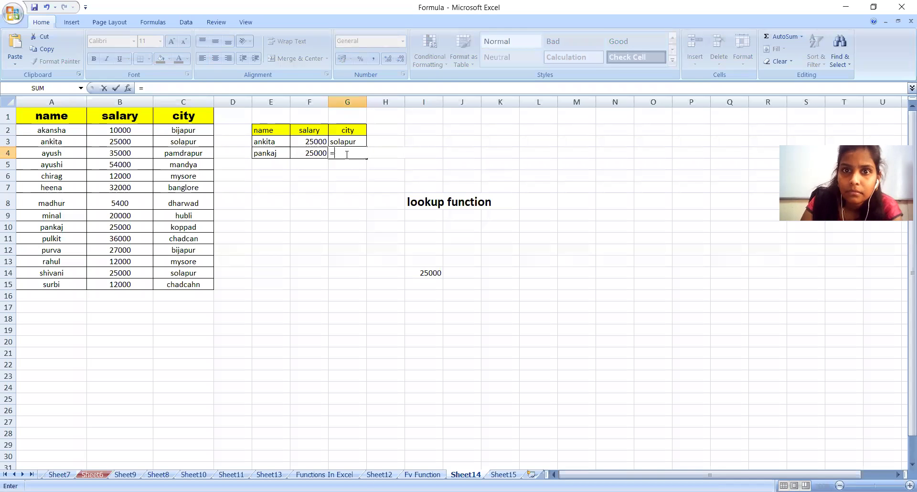
pyautogui.write('look')
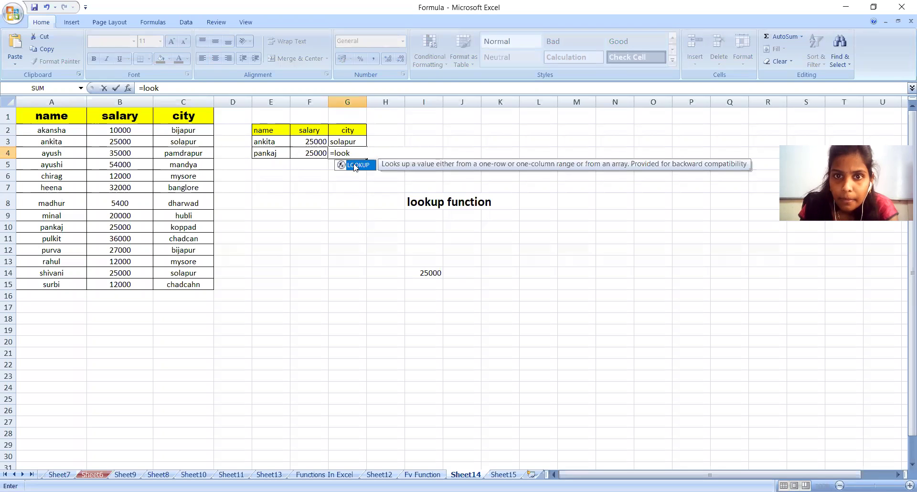
pyautogui.doubleClick(356, 165)
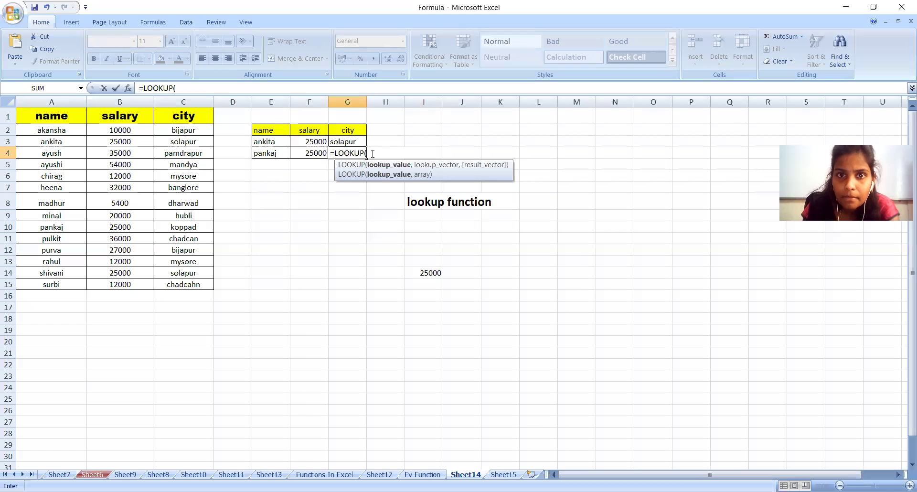
pyautogui.click(280, 158)
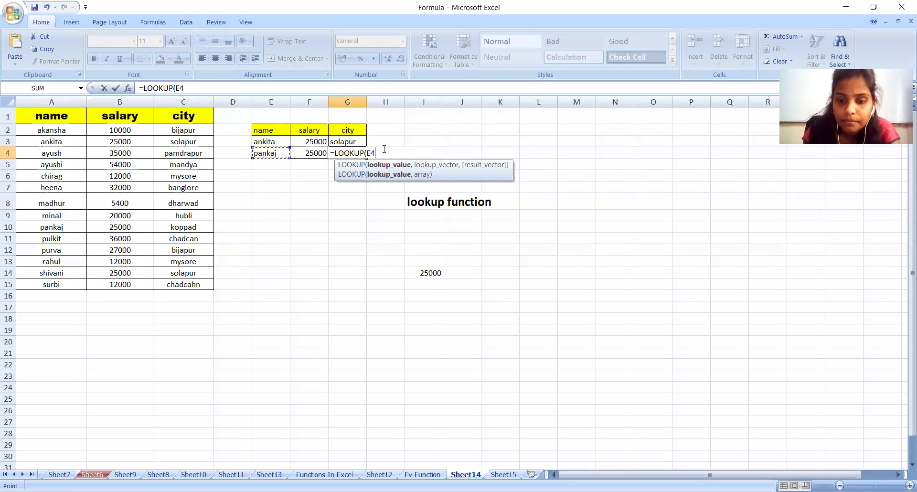
pyautogui.write(',')
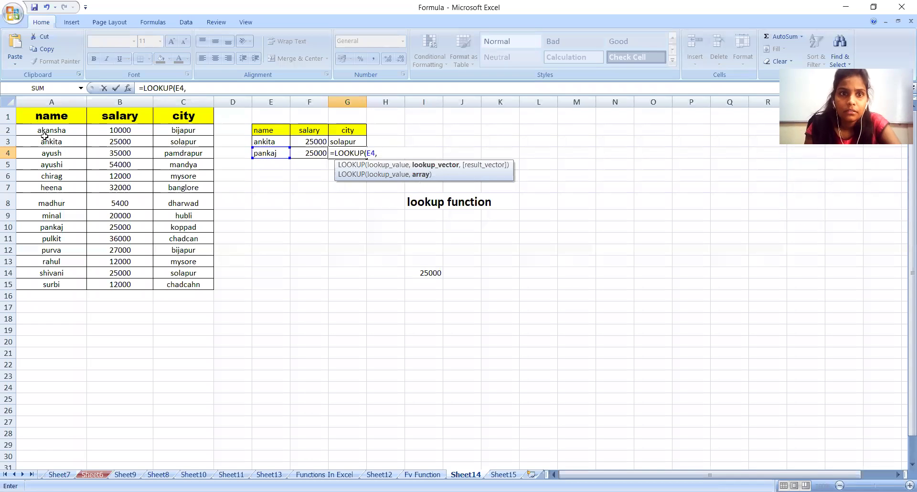
pyautogui.click(77, 132)
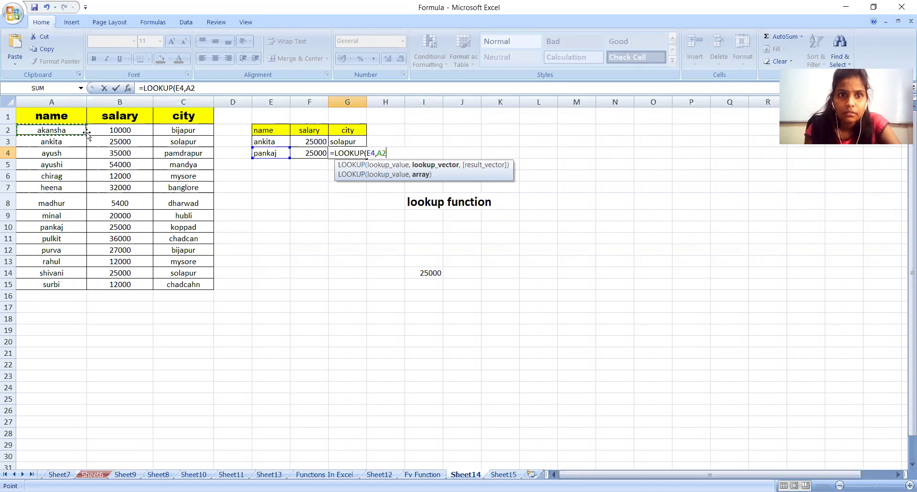
pyautogui.moveTo(87, 134); pyautogui.dragTo(200, 285)
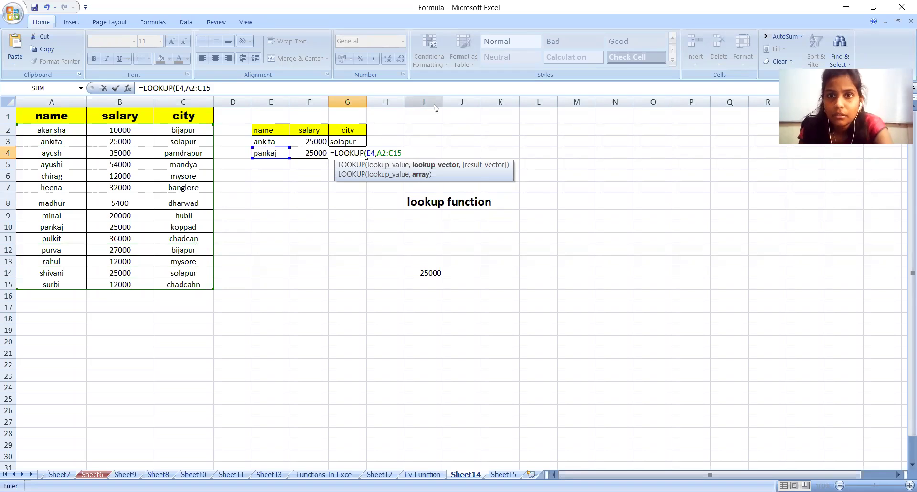
# Complete the G4 LOOKUP formula with the city cells C2:C15 as its result range
pyautogui.write(',')
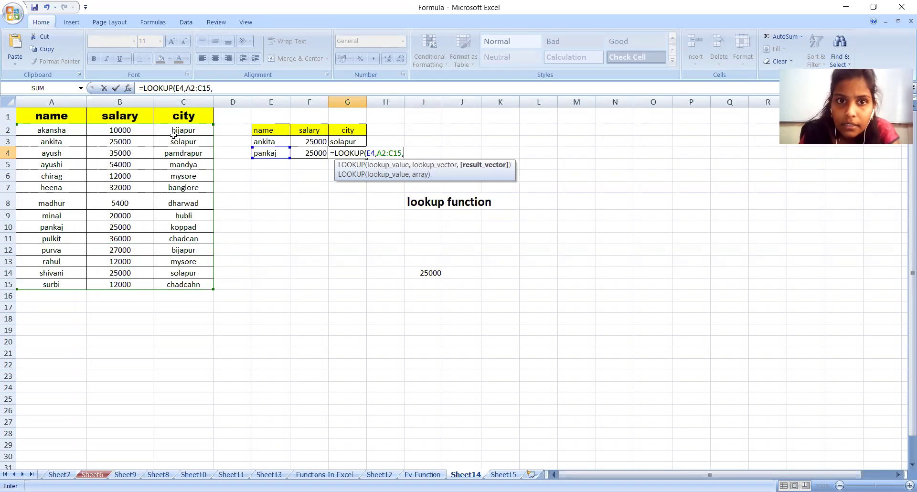
pyautogui.click(159, 130)
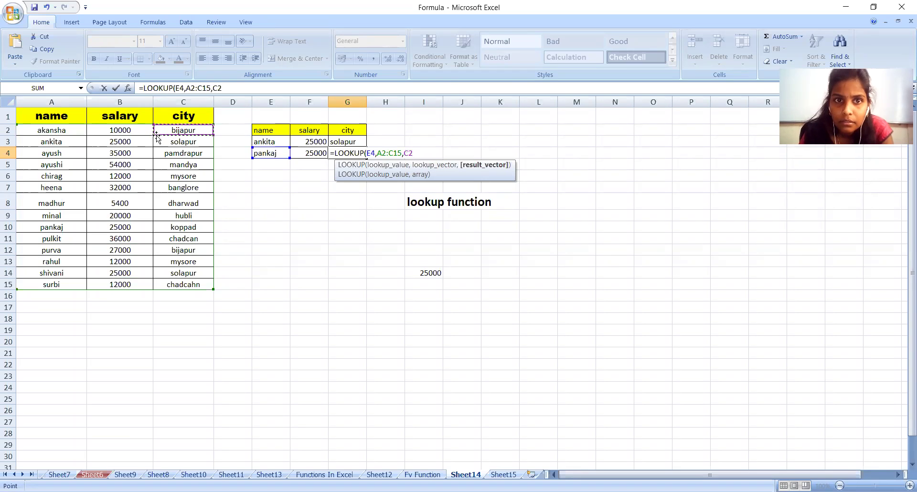
pyautogui.moveTo(160, 135); pyautogui.dragTo(165, 286)
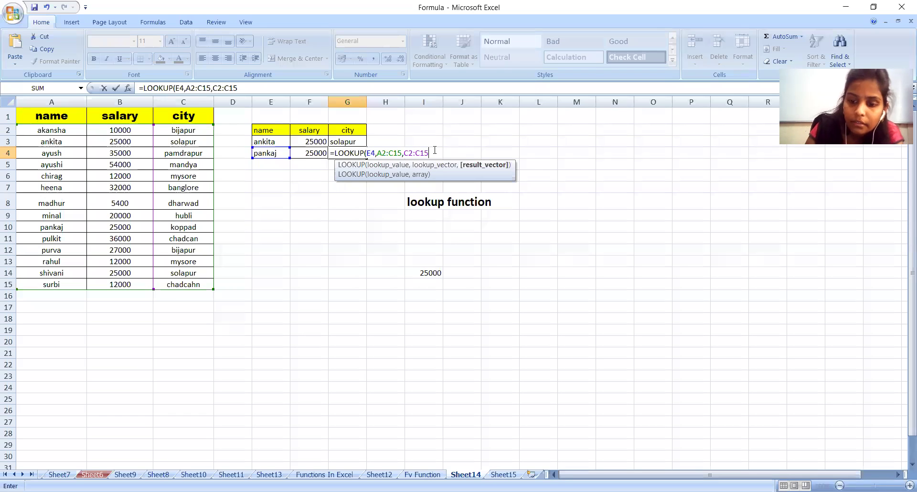
pyautogui.write(')')
pyautogui.press('Return')
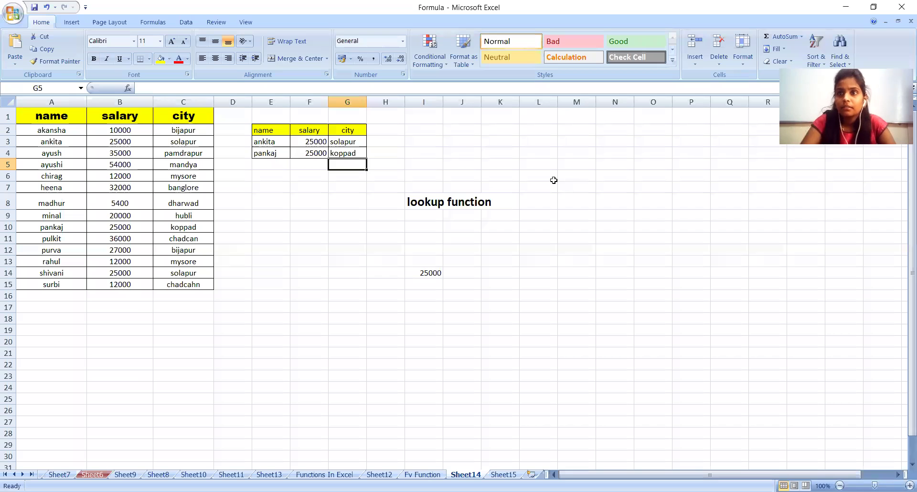
pyautogui.click(752, 4)
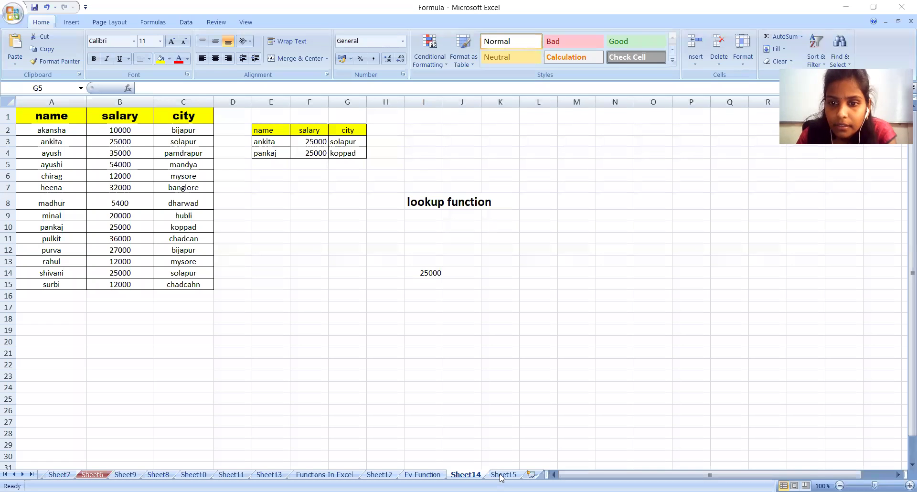
pyautogui.hotkey('alt', 'Tab')
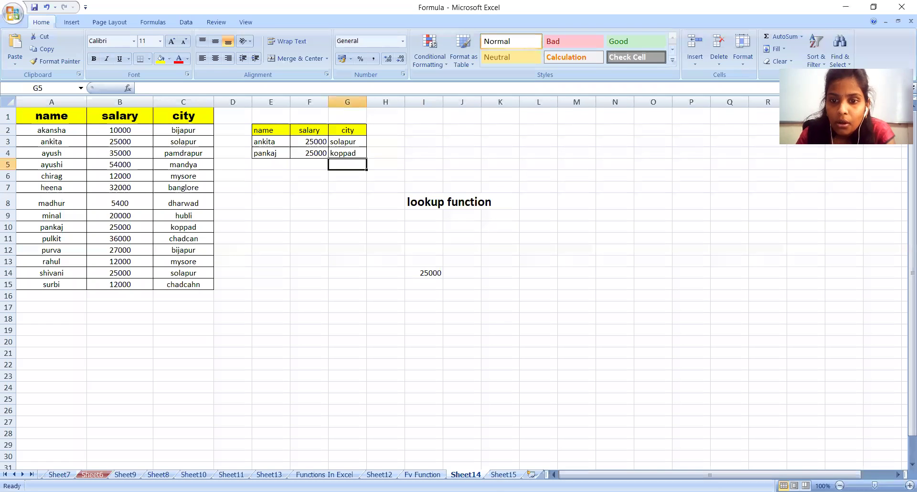
# Switch to the Sheet15 worksheet
pyautogui.click(503, 475)
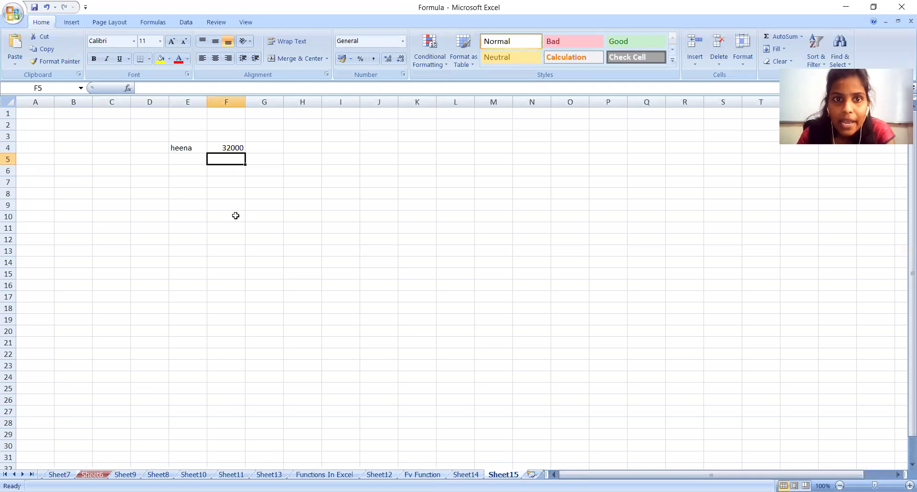
pyautogui.click(182, 192)
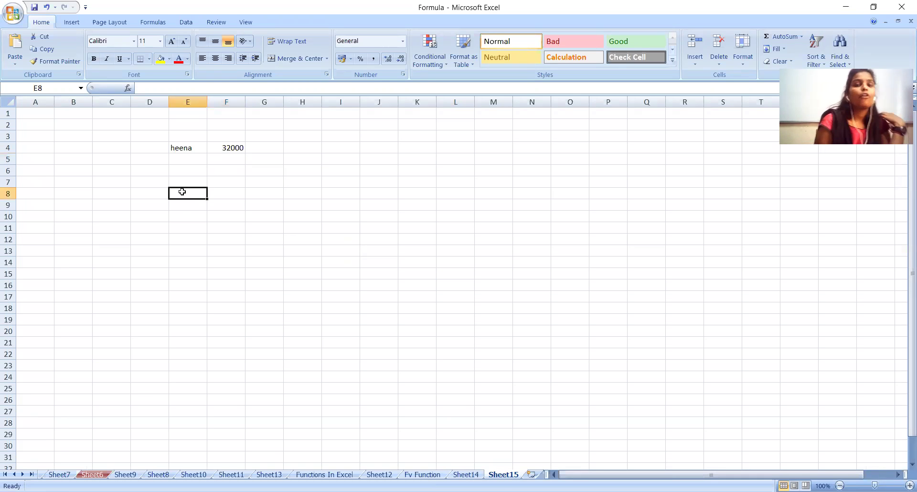
pyautogui.write('=')
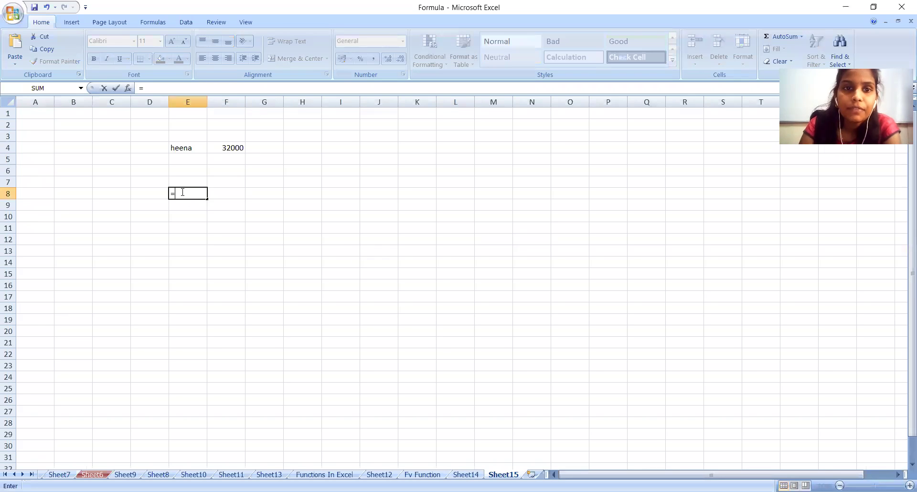
pyautogui.write('l')
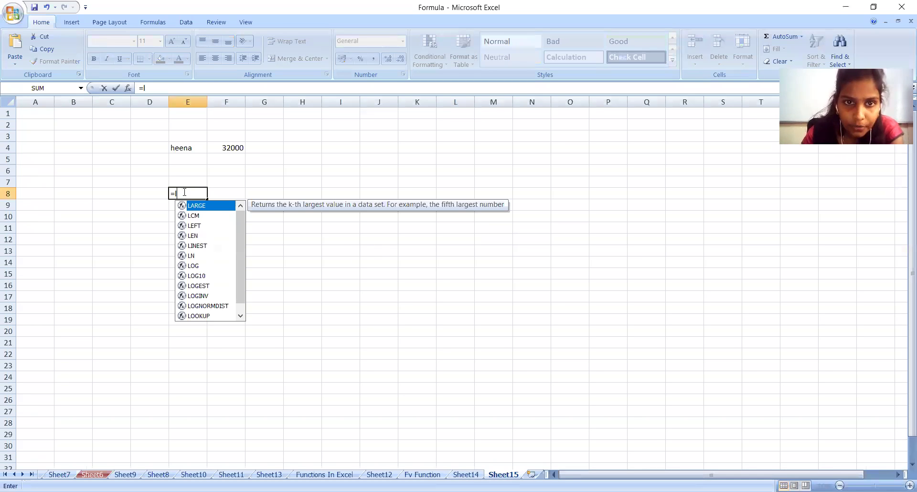
pyautogui.write('ook')
pyautogui.press('Tab')
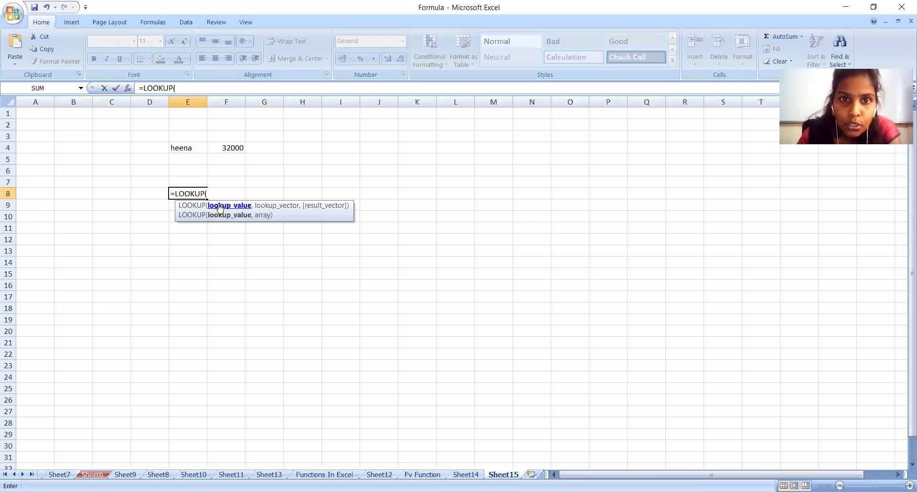
pyautogui.click(189, 146)
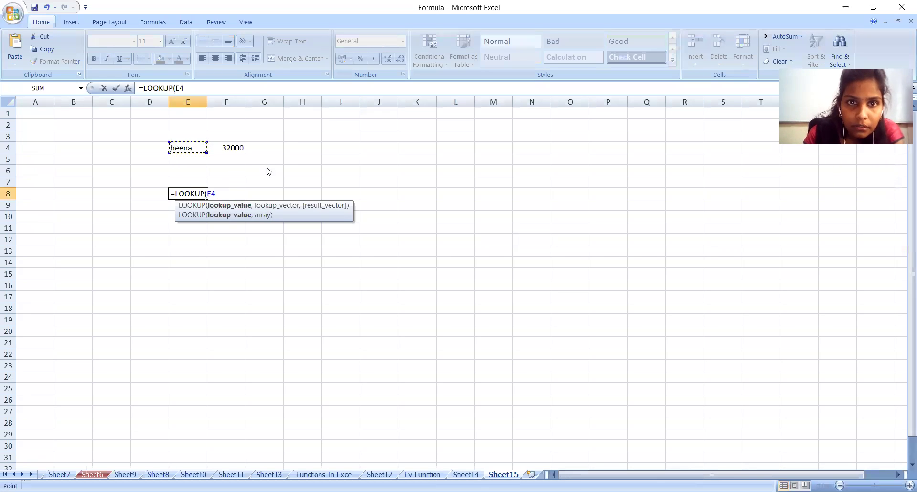
pyautogui.press('BackSpace')
pyautogui.press('BackSpace')
pyautogui.hotkey('ctrl', 'z')
pyautogui.press('BackSpace')
pyautogui.press('BackSpace')
pyautogui.click(191, 193)
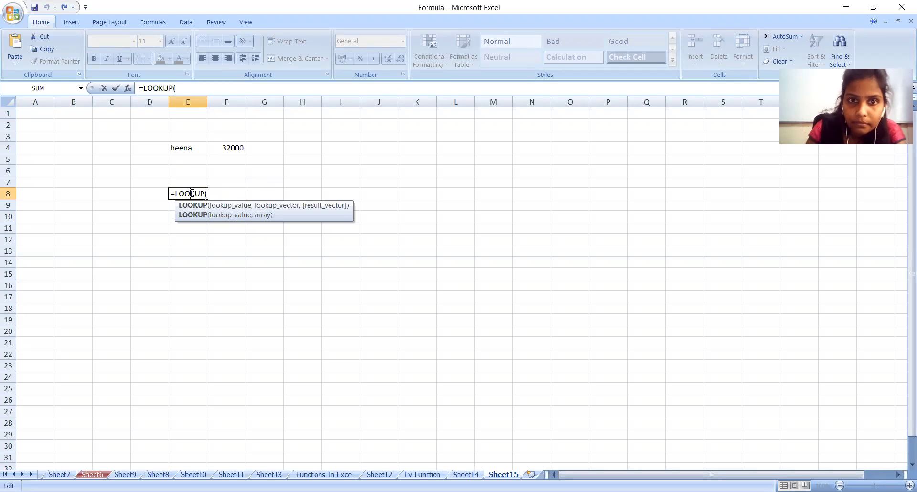
pyautogui.press('BackSpace')
pyautogui.press('BackSpace')
pyautogui.press('BackSpace')
pyautogui.press('BackSpace')
pyautogui.press('BackSpace')
pyautogui.press('BackSpace')
pyautogui.press('BackSpace')
pyautogui.press('BackSpace')
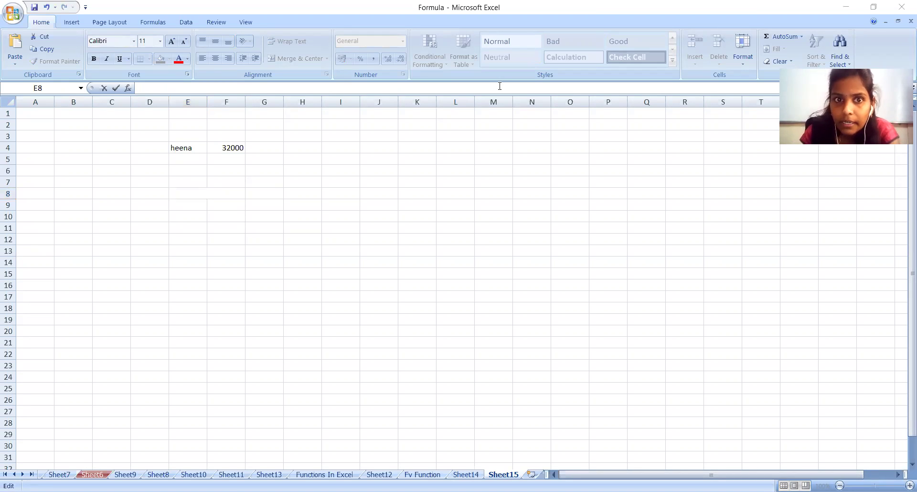
pyautogui.click(183, 156)
pyautogui.click(181, 149)
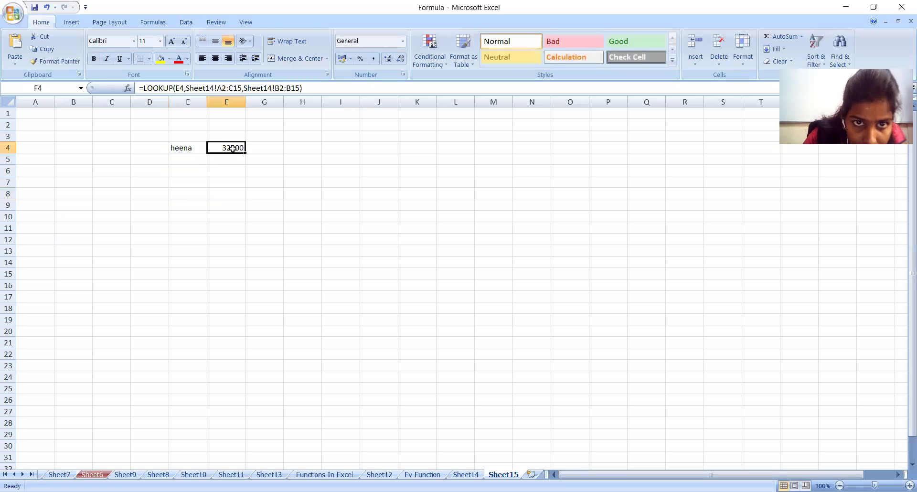
pyautogui.click(199, 149)
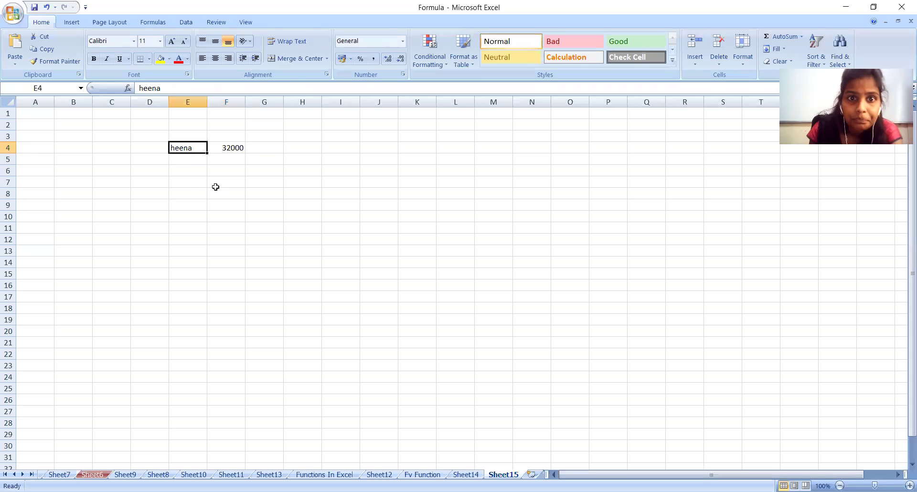
# Begin a LOOKUP formula in cell E7 with the name in E4 as its lookup value
pyautogui.click(190, 182)
pyautogui.write('=l')
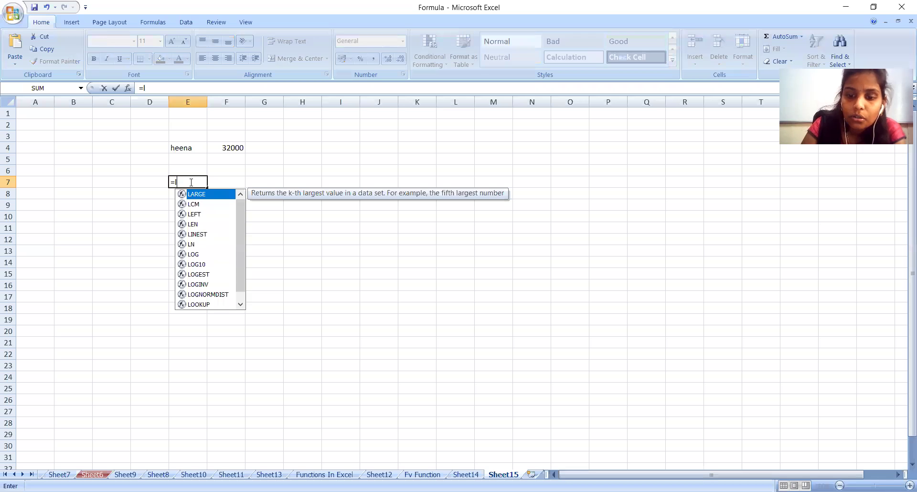
pyautogui.write('ookup')
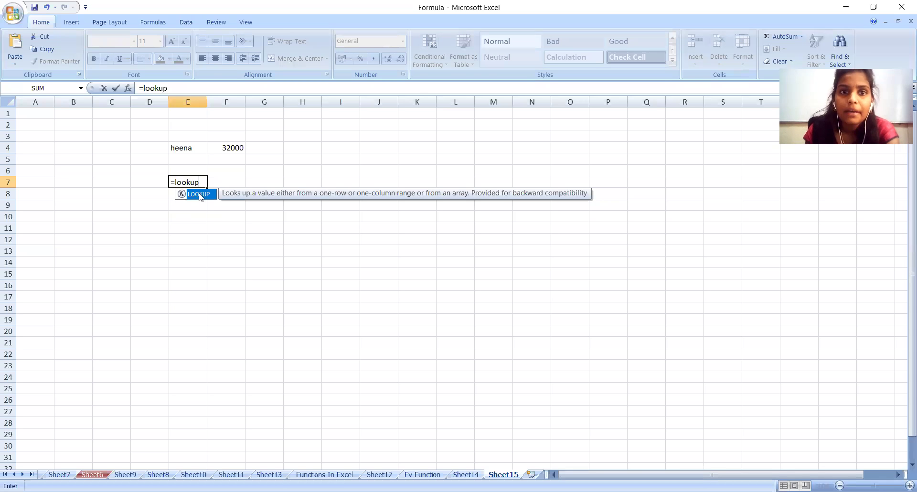
pyautogui.doubleClick(200, 194)
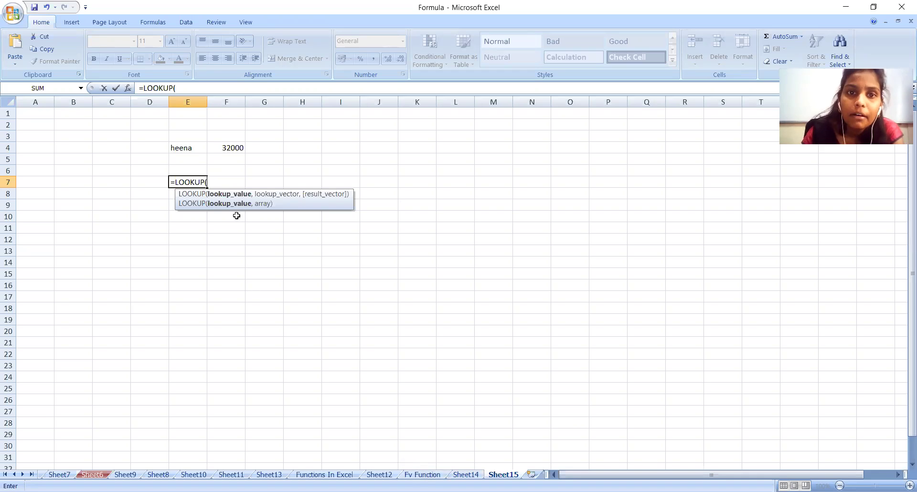
pyautogui.click(182, 148)
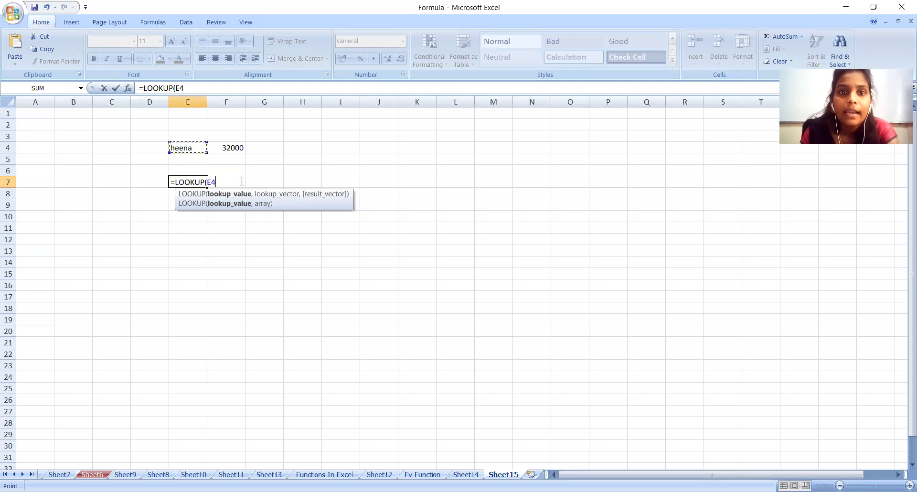
pyautogui.write(',')
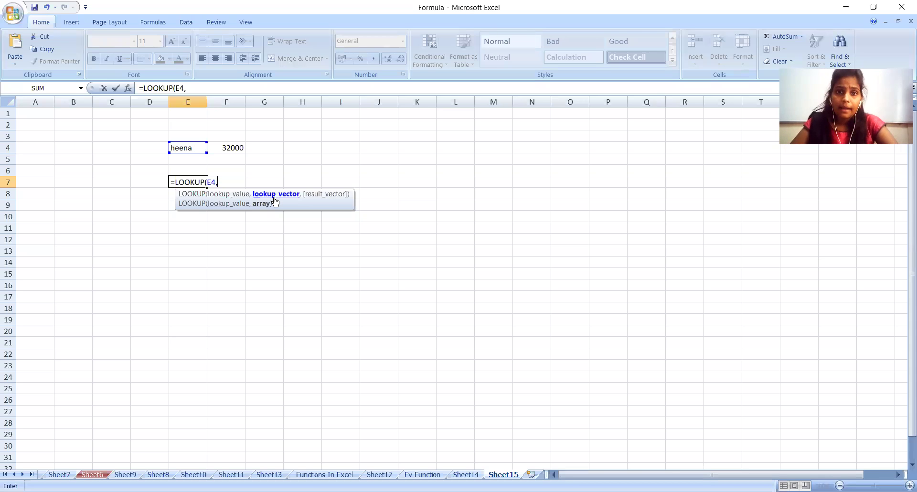
# Give the E7 LOOKUP formula the lookup range Sheet14!A2:C15, making sure the reference names Sheet14 instead of Sheet15
pyautogui.click(466, 474)
pyautogui.click(50, 128)
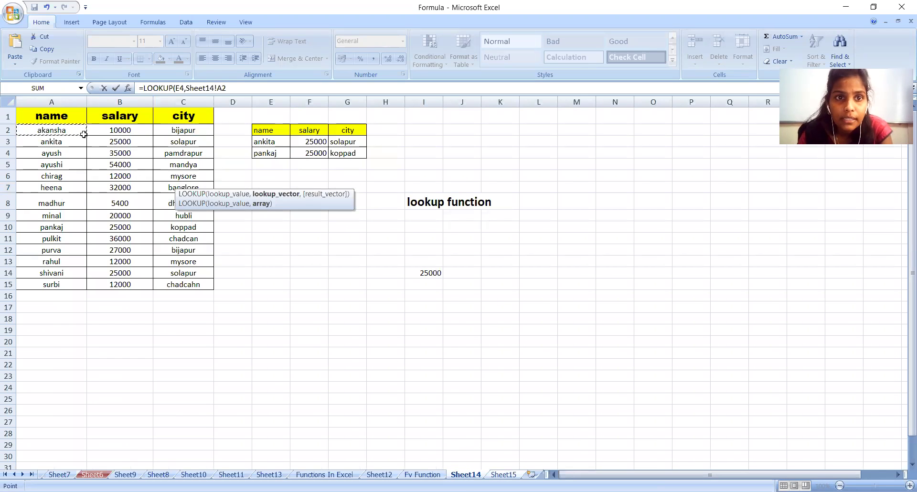
pyautogui.moveTo(84, 134); pyautogui.dragTo(84, 136)
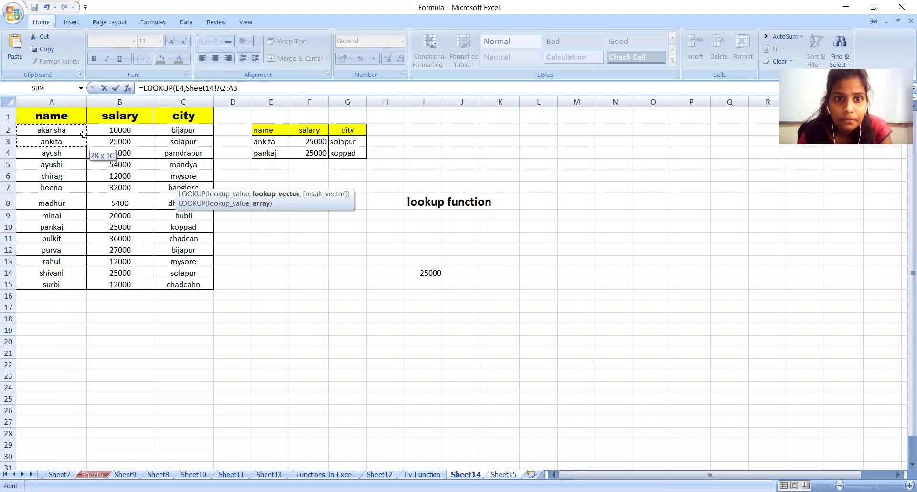
pyautogui.moveTo(83, 135); pyautogui.dragTo(201, 286)
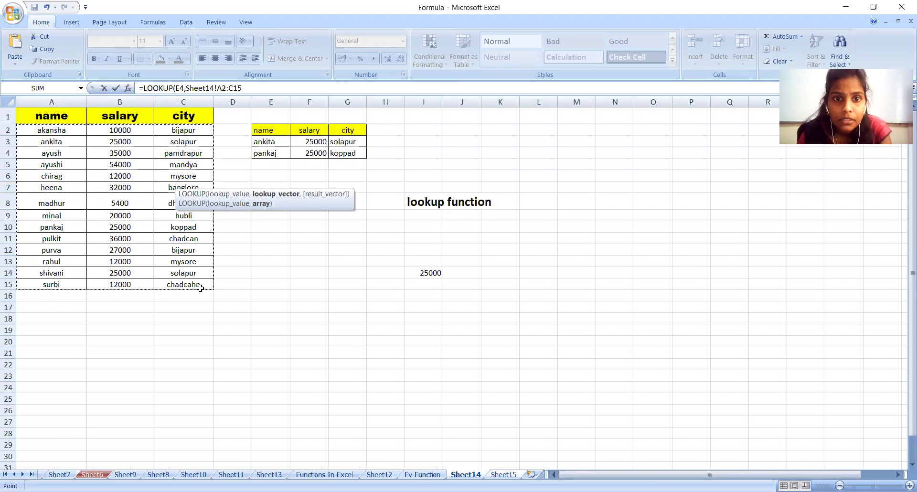
pyautogui.click(504, 475)
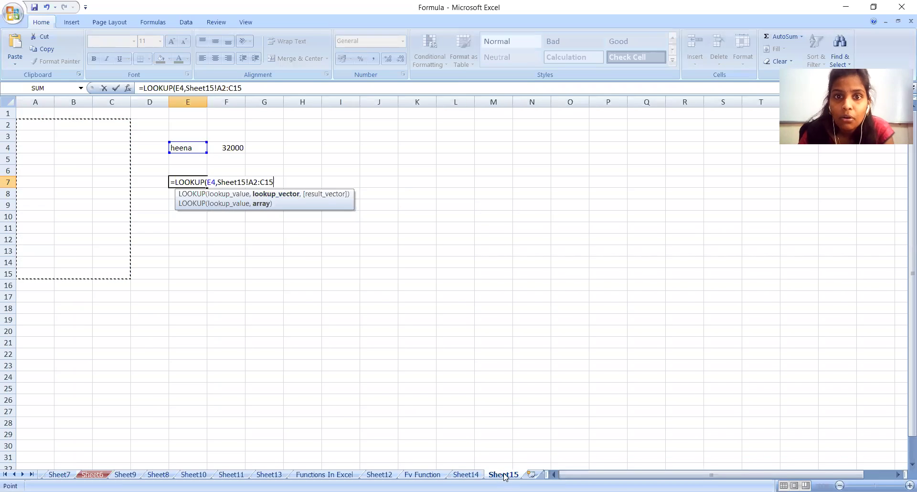
pyautogui.click(246, 182)
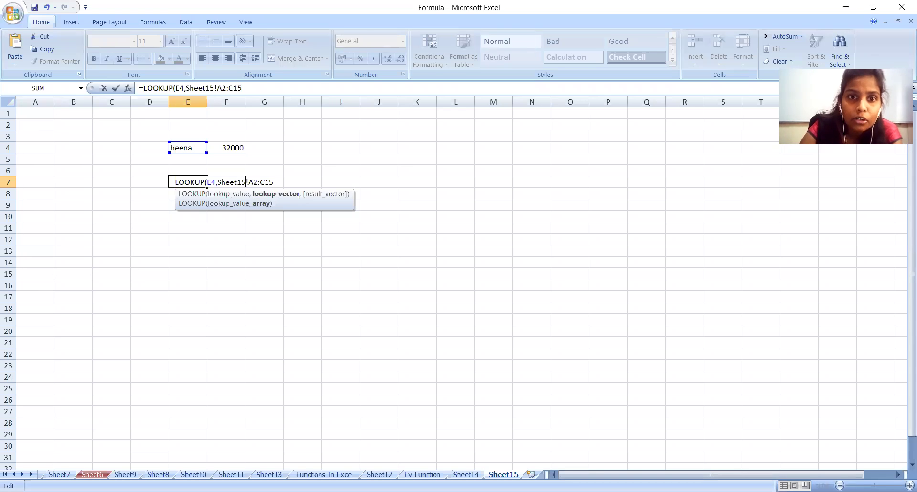
pyautogui.press('BackSpace')
pyautogui.write('4')
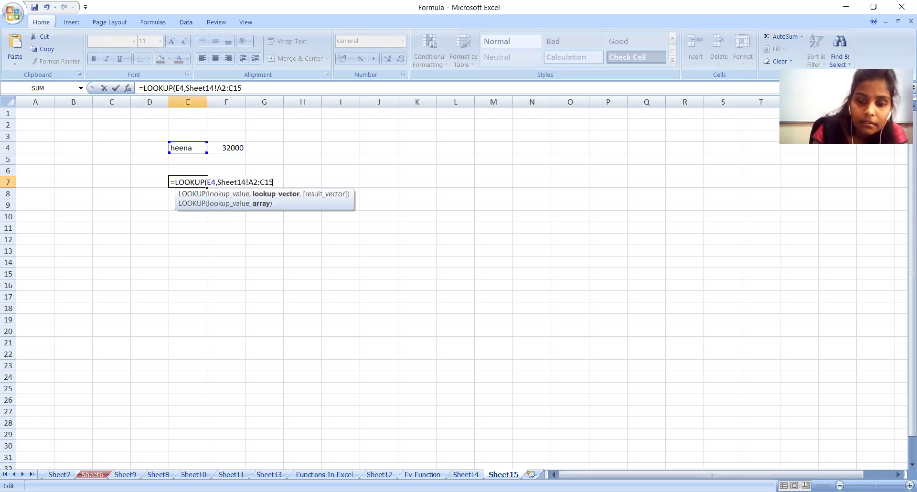
pyautogui.write(',')
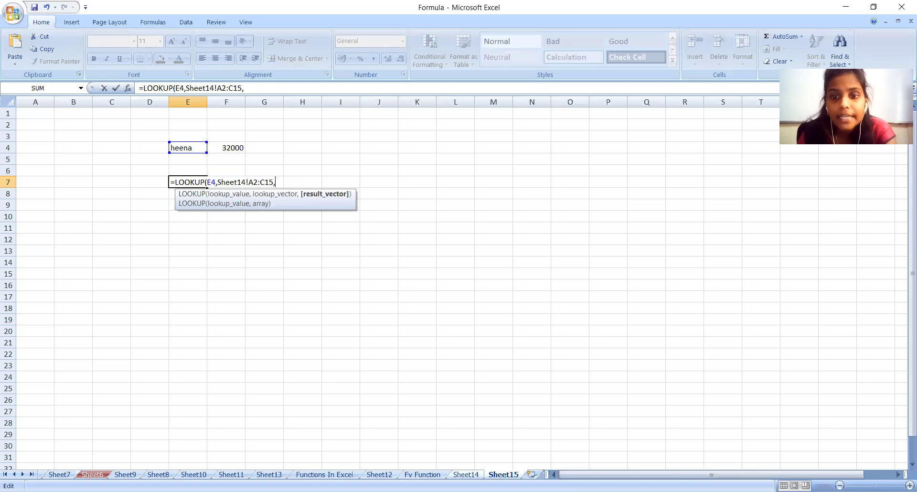
# Complete the E7 LOOKUP formula with the city cells Sheet14!C2:C15 as its result range, correcting the sheet reference to Sheet14
pyautogui.click(466, 474)
pyautogui.click(199, 129)
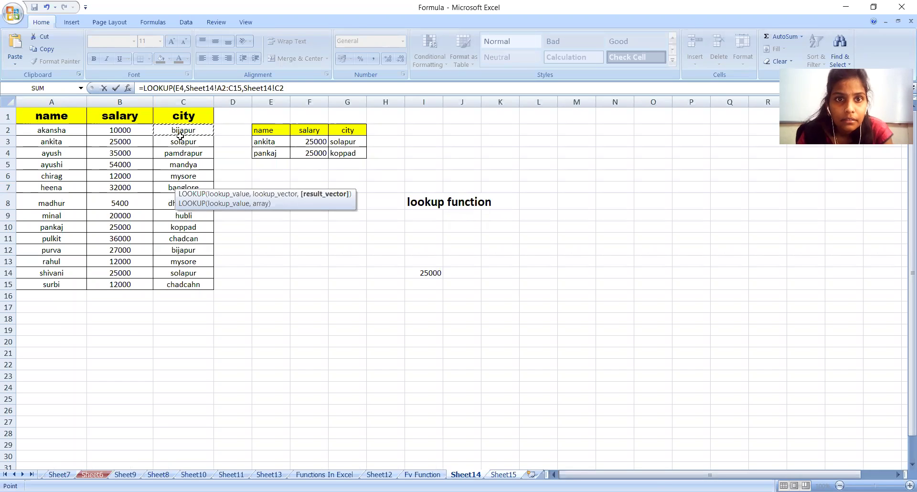
pyautogui.moveTo(206, 134); pyautogui.dragTo(210, 282)
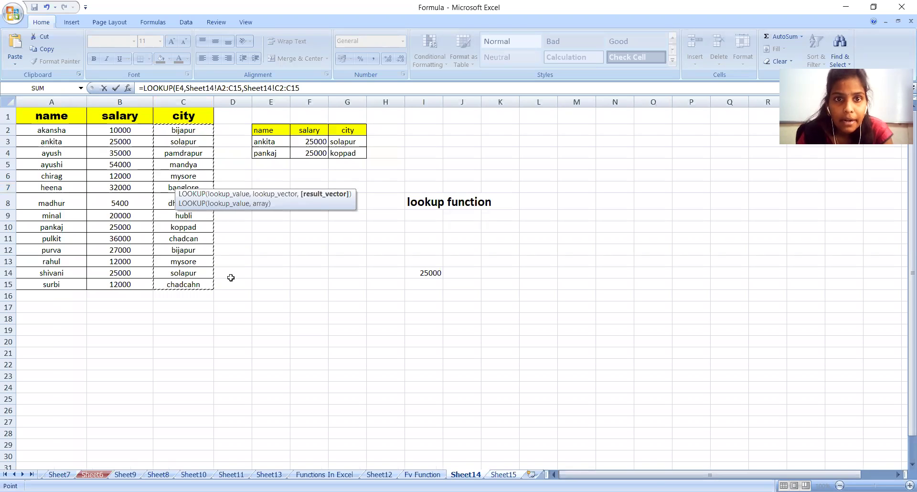
pyautogui.hotkey('ctrl', 'pagedown')
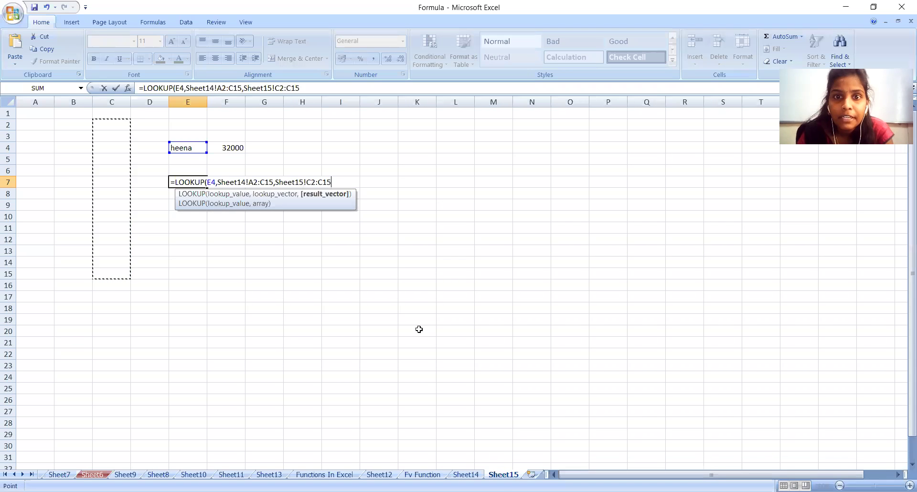
pyautogui.click(303, 182)
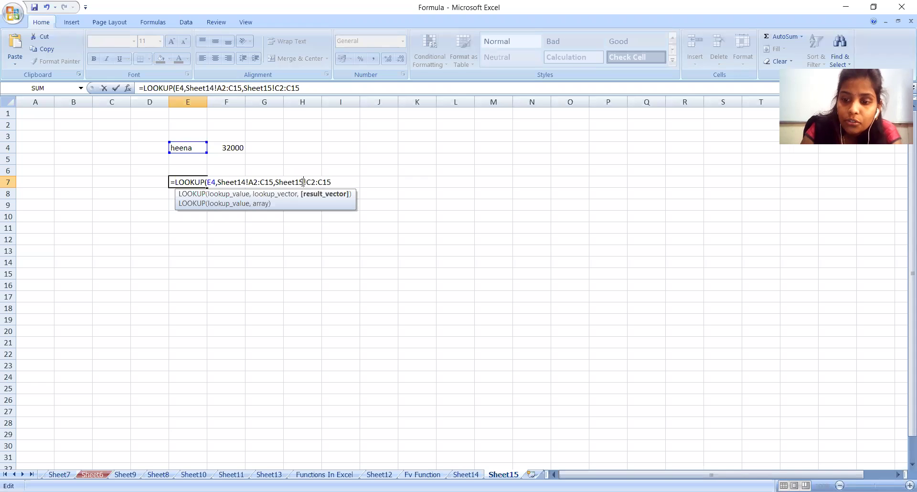
pyautogui.press('BackSpace')
pyautogui.write('4')
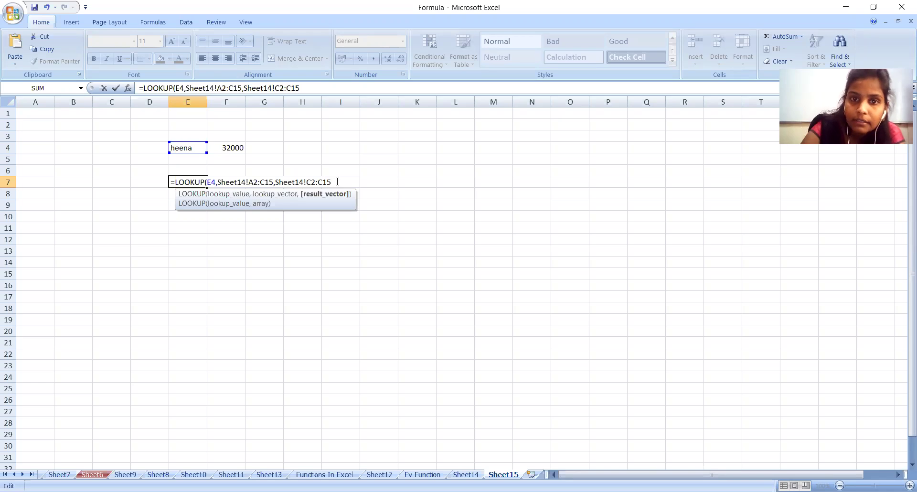
pyautogui.press('Return')
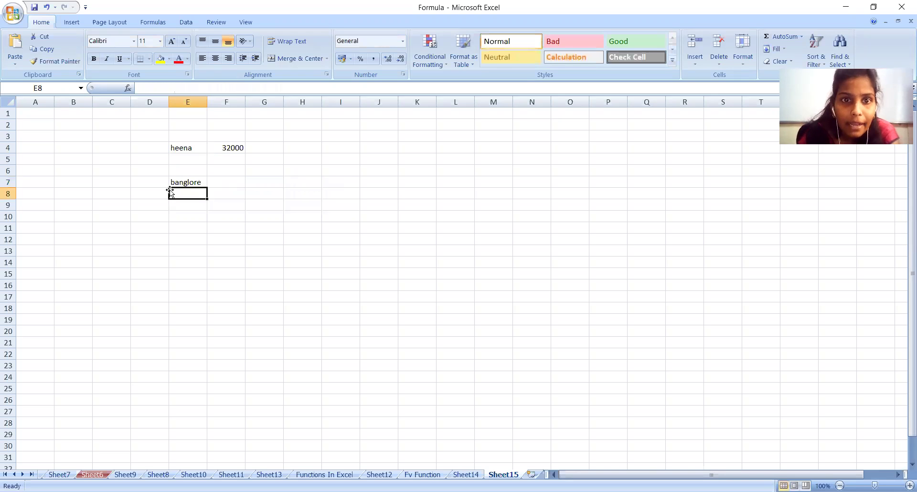
pyautogui.click(181, 182)
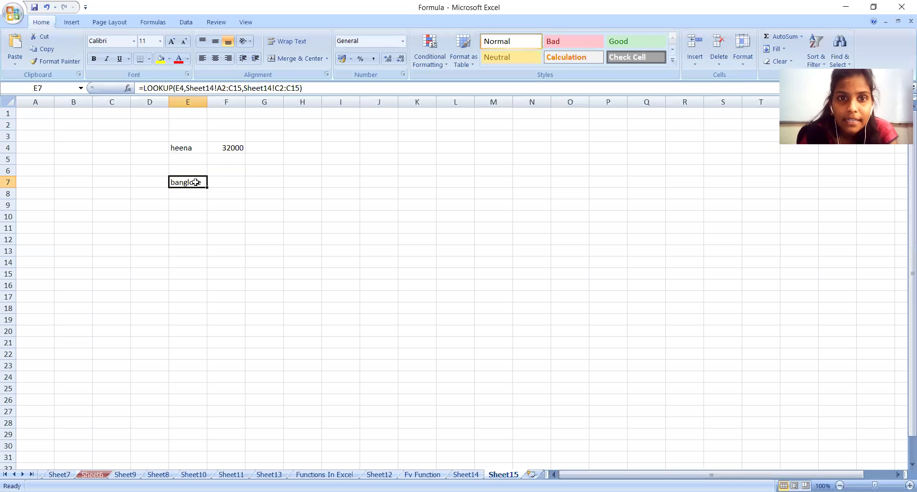
# Begin a LOOKUP formula in cell F7 with the name in E4 as its lookup value
pyautogui.click(229, 179)
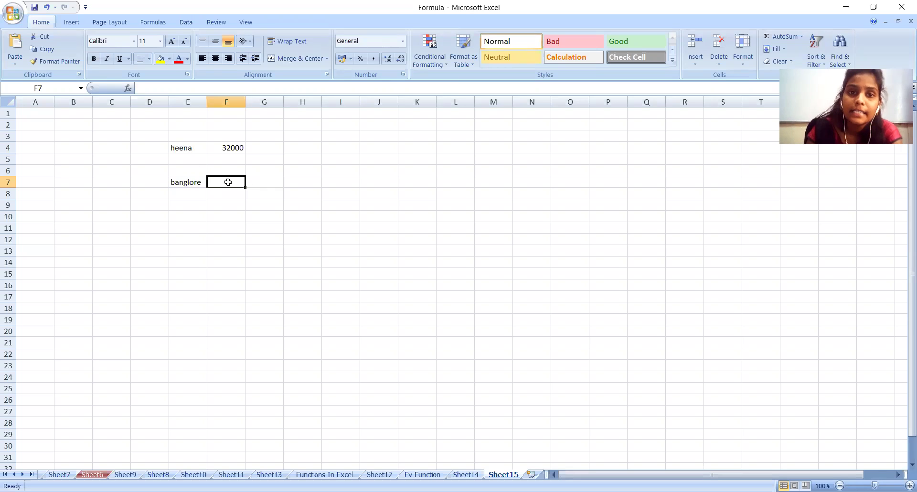
pyautogui.write('=')
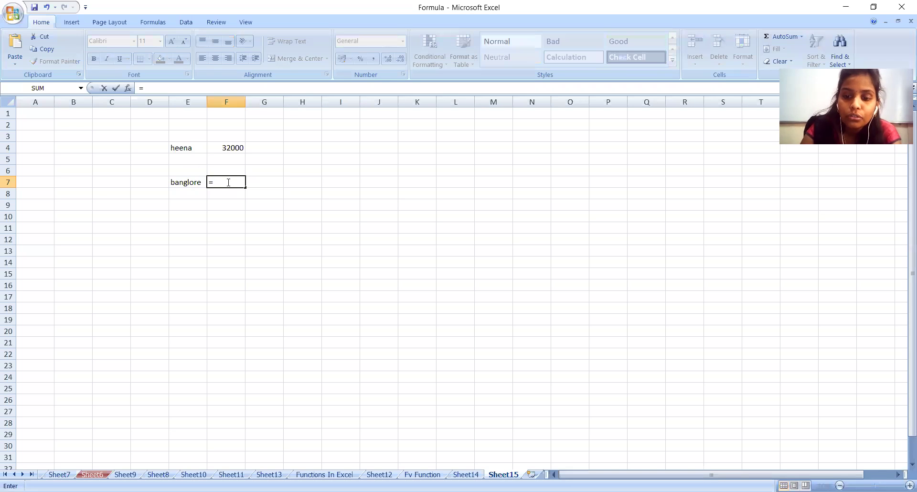
pyautogui.write('loo')
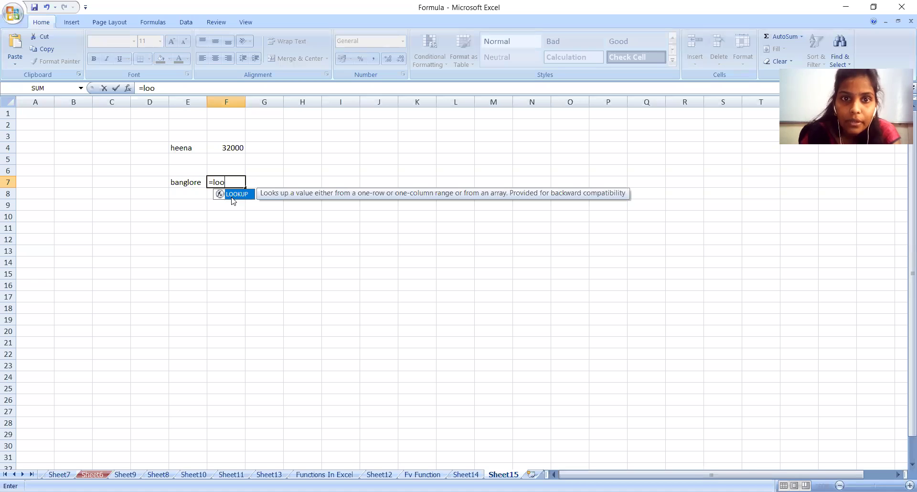
pyautogui.doubleClick(234, 196)
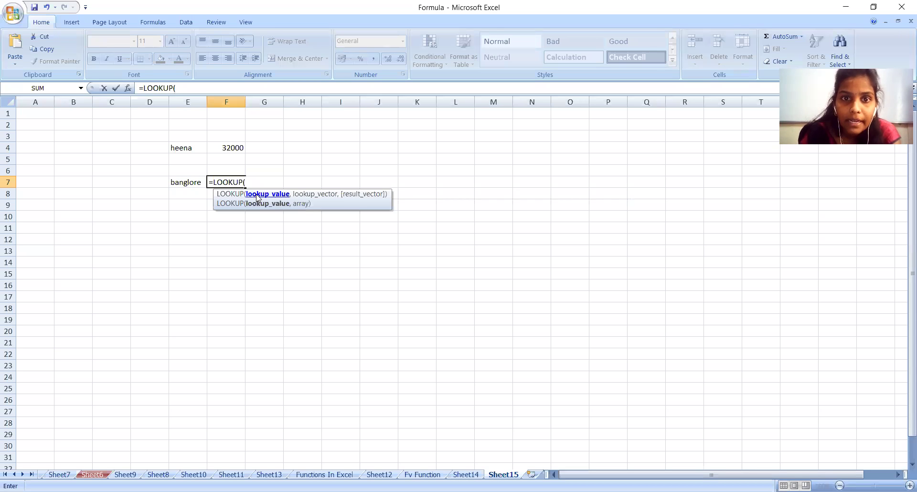
pyautogui.click(181, 148)
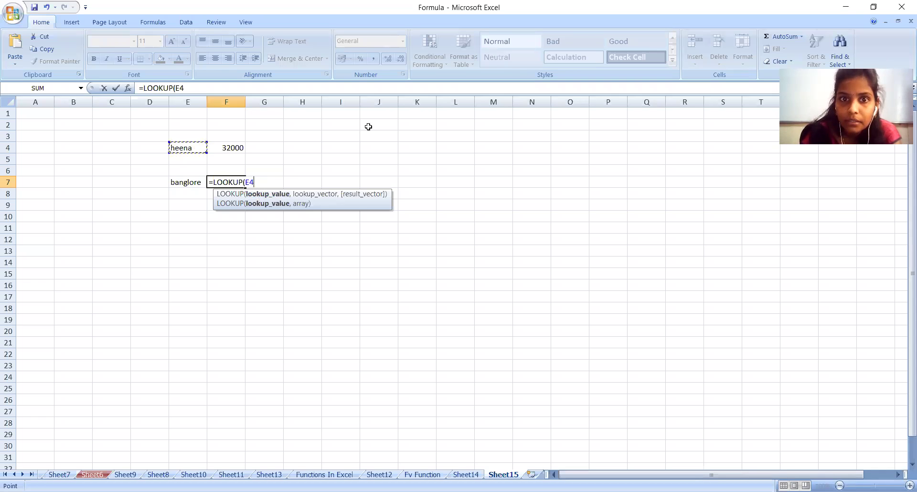
pyautogui.write(',')
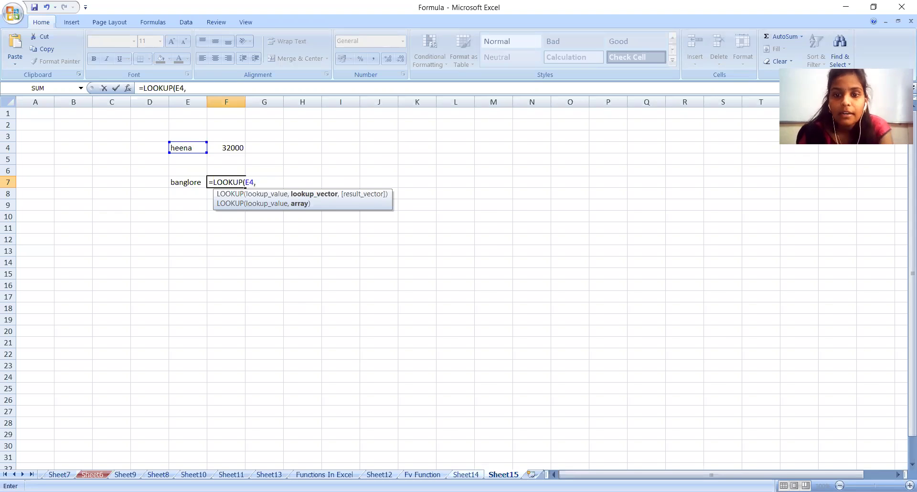
# Give the F7 LOOKUP formula the lookup range Sheet14!A2:C15, correcting its sheet reference, and go back to Sheet14 for the result range
pyautogui.hotkey('ctrl', 'pageup')
pyautogui.click(44, 133)
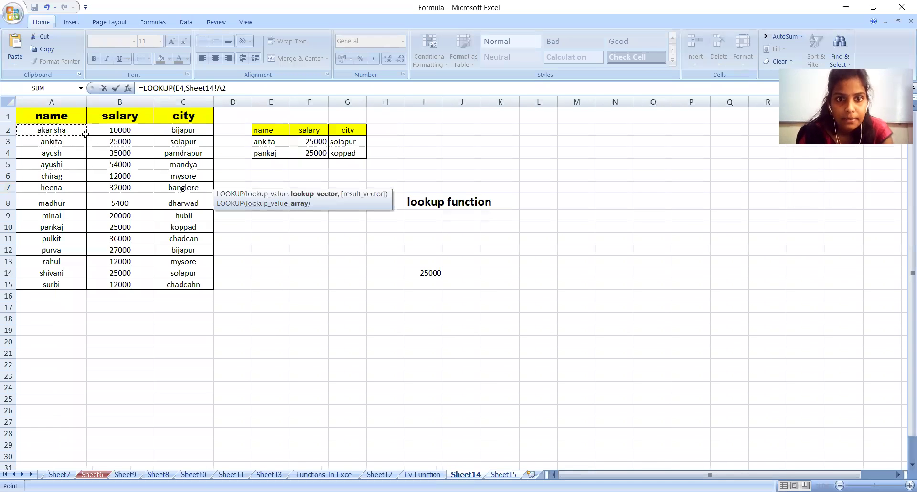
pyautogui.moveTo(85, 134); pyautogui.dragTo(201, 286)
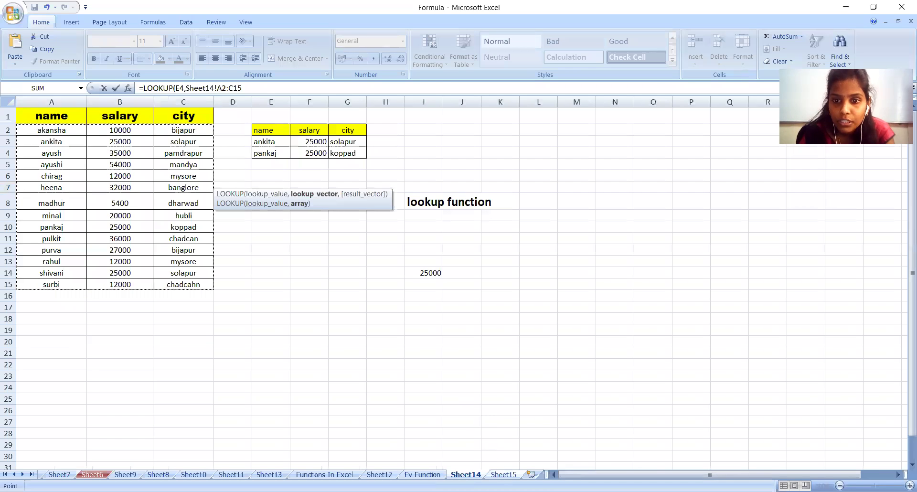
pyautogui.click(504, 474)
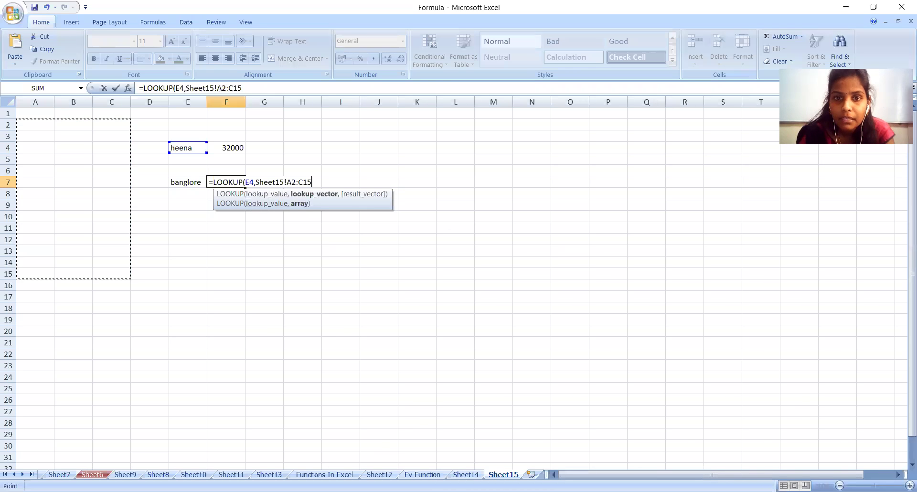
pyautogui.click(284, 180)
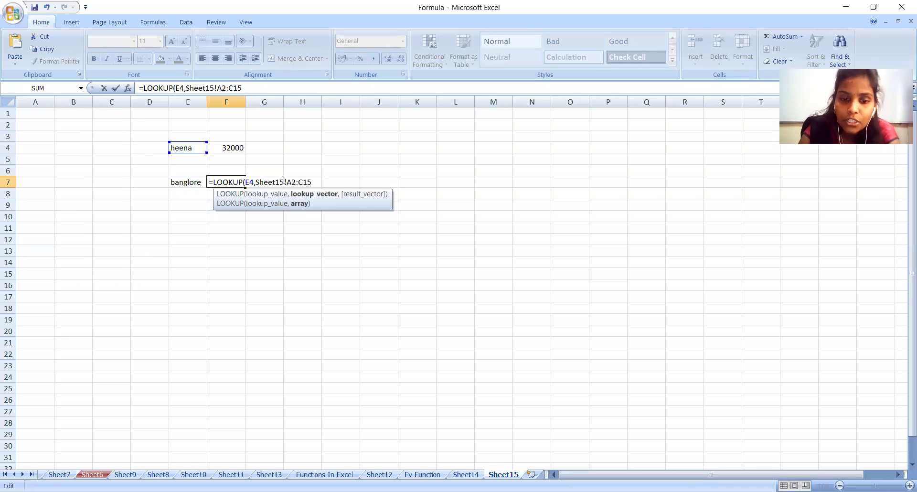
pyautogui.press('BackSpace')
pyautogui.write('4')
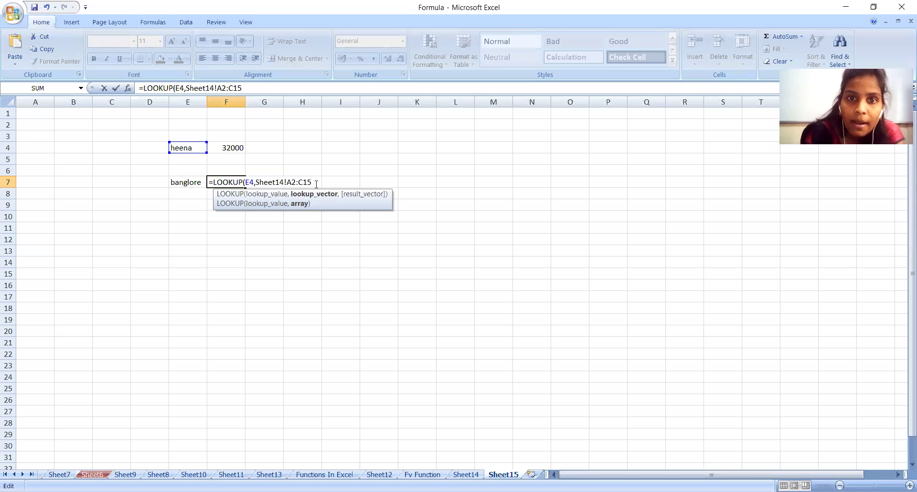
pyautogui.write(',')
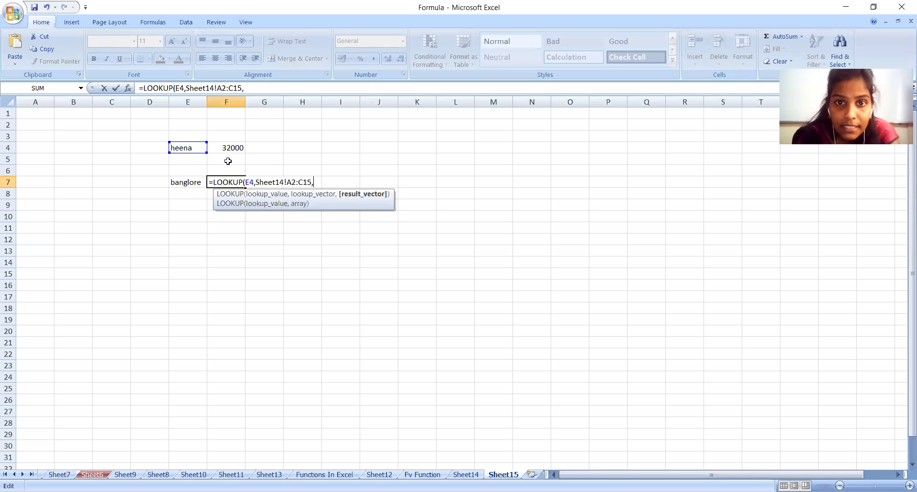
pyautogui.click(466, 474)
pyautogui.click(141, 117)
pyautogui.click(145, 134)
pyautogui.moveTo(144, 138); pyautogui.dragTo(124, 446)
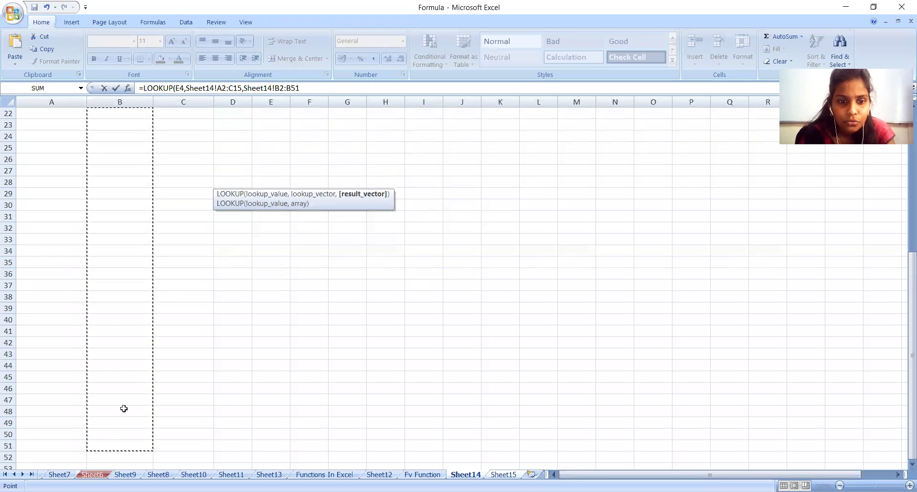
pyautogui.press('BackSpace')
pyautogui.press('BackSpace')
pyautogui.write('48')
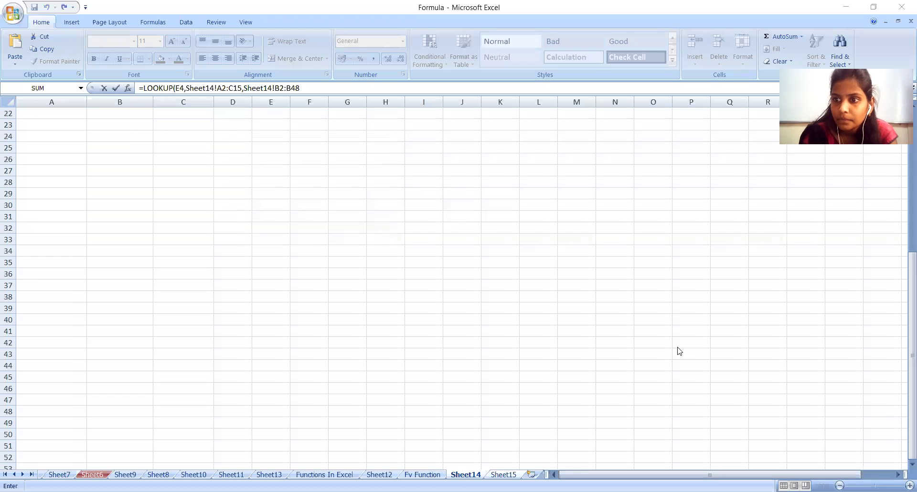
pyautogui.moveTo(903, 287); pyautogui.dragTo(904, 141)
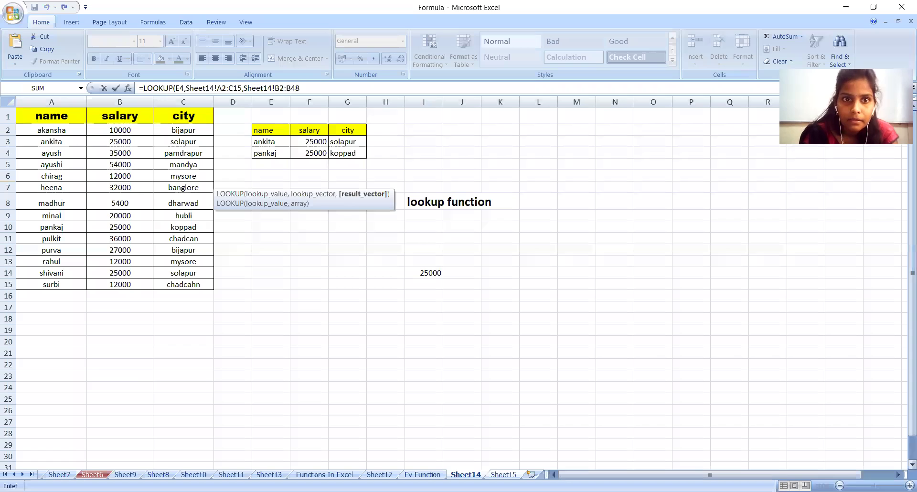
pyautogui.press('BackSpace')
pyautogui.press('BackSpace')
pyautogui.press('BackSpace')
pyautogui.press('BackSpace')
# Complete the F7 LOOKUP formula with the salary cells Sheet14!B2:B15, correcting the sheet reference to Sheet14, and compare its result with the Sheet14 table
pyautogui.moveTo(137, 132); pyautogui.dragTo(146, 146)
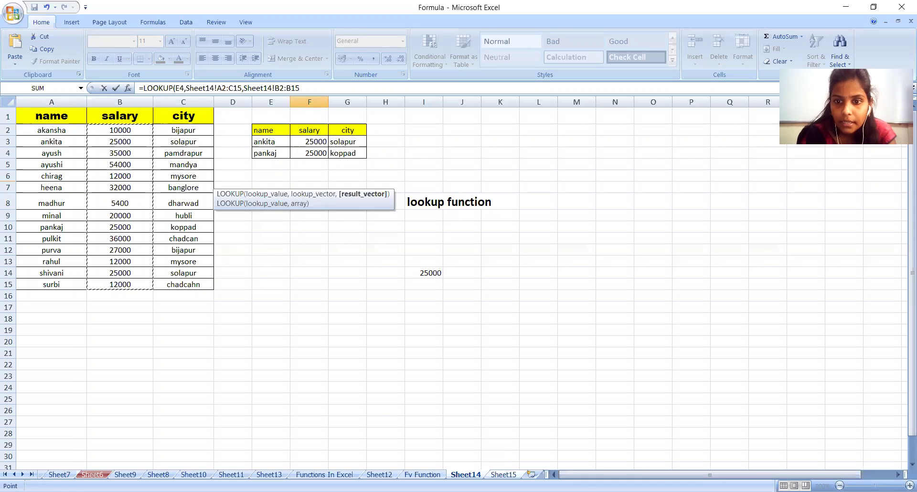
pyautogui.click(503, 475)
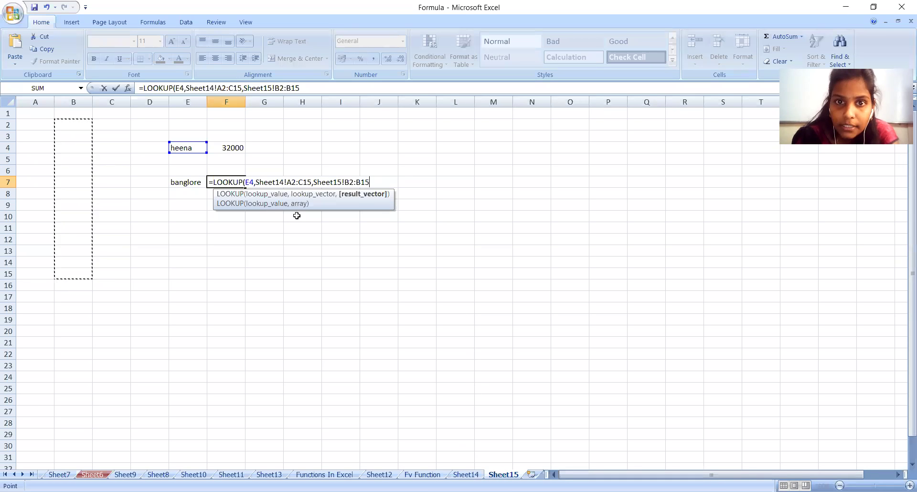
pyautogui.click(341, 182)
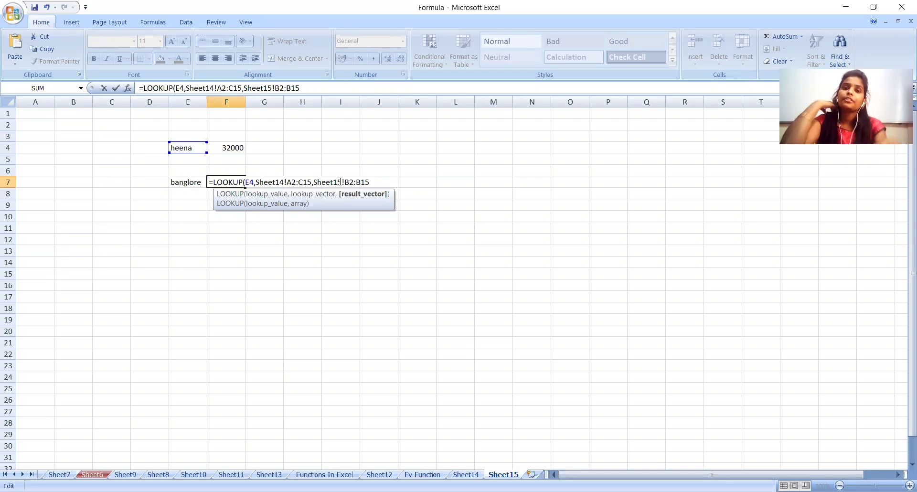
pyautogui.press('BackSpace')
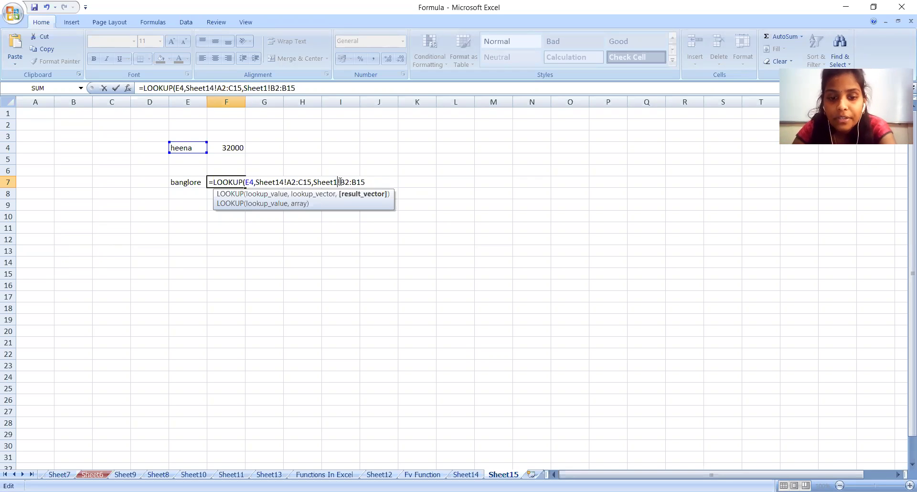
pyautogui.write('4')
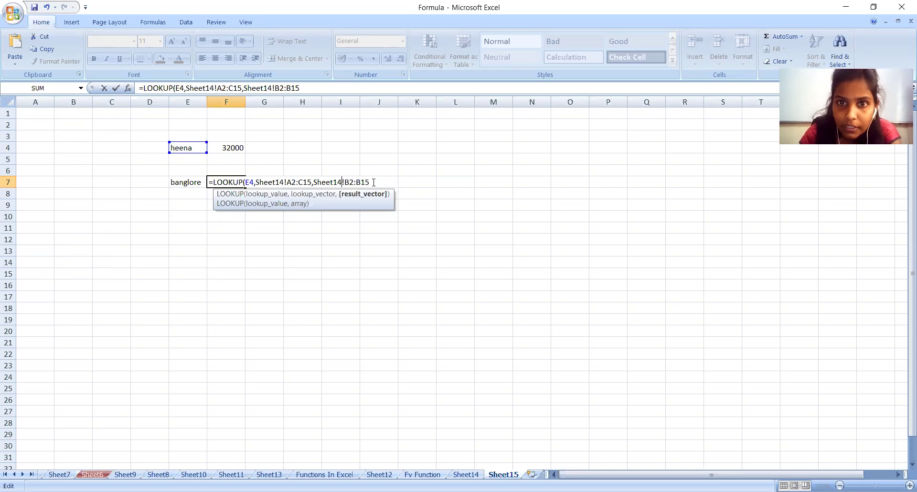
pyautogui.press('Return')
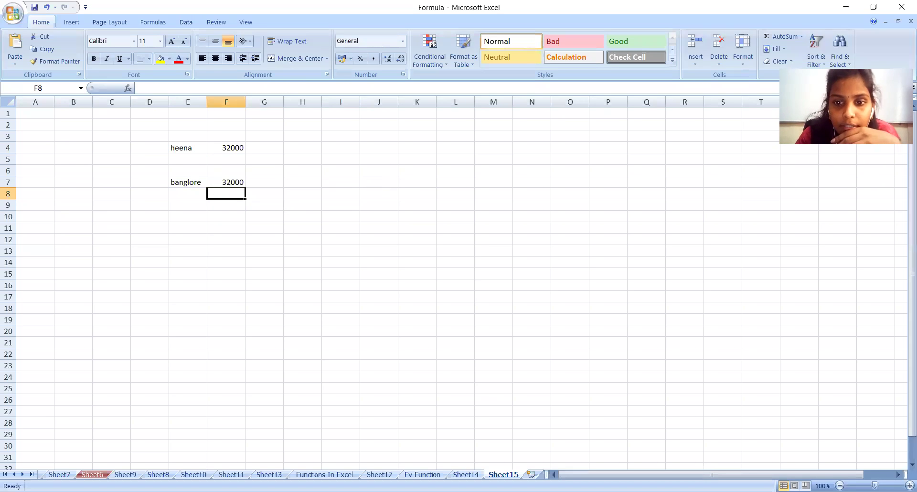
pyautogui.hotkey('ctrl', 'pageup')
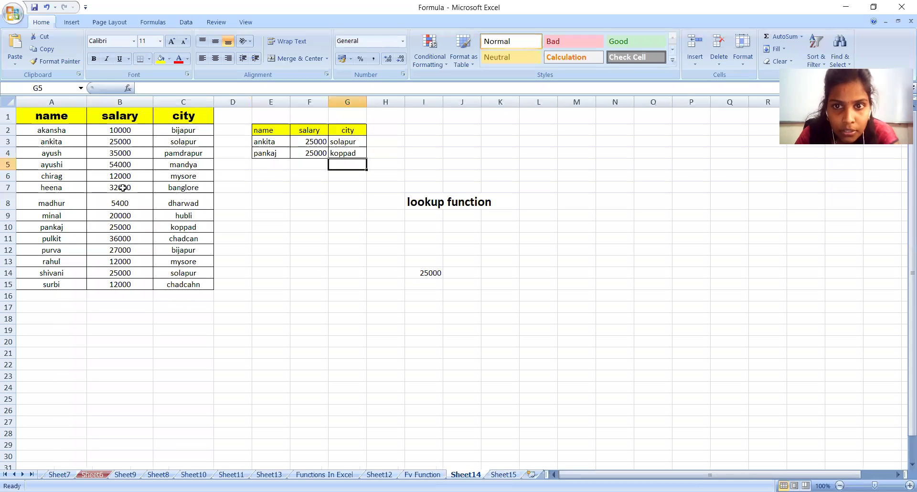
pyautogui.click(504, 474)
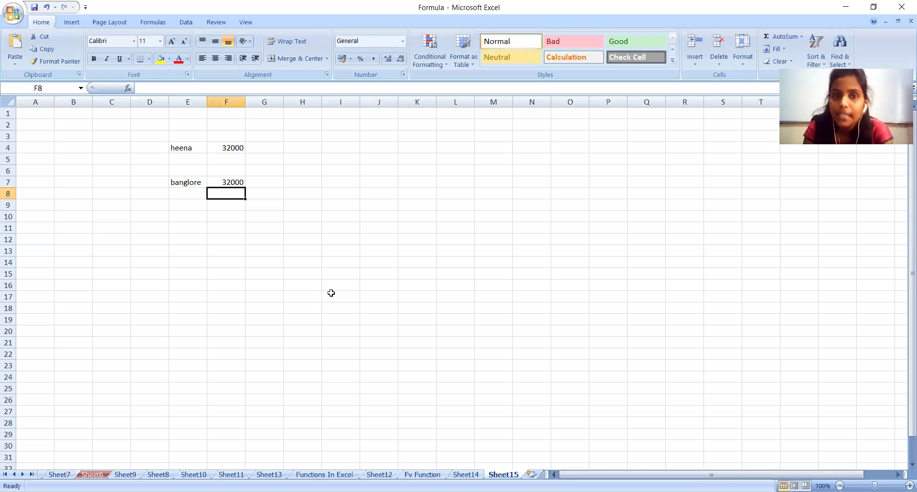
# Switch to the Fv Function worksheet and examine the PMT, rate, NPER, installment and total cells and the PV formula in H13
pyautogui.click(414, 473)
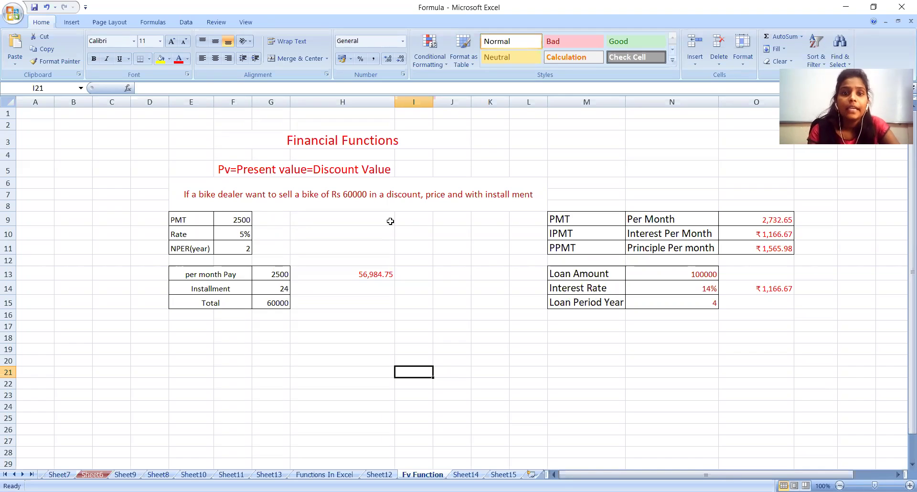
pyautogui.click(237, 218)
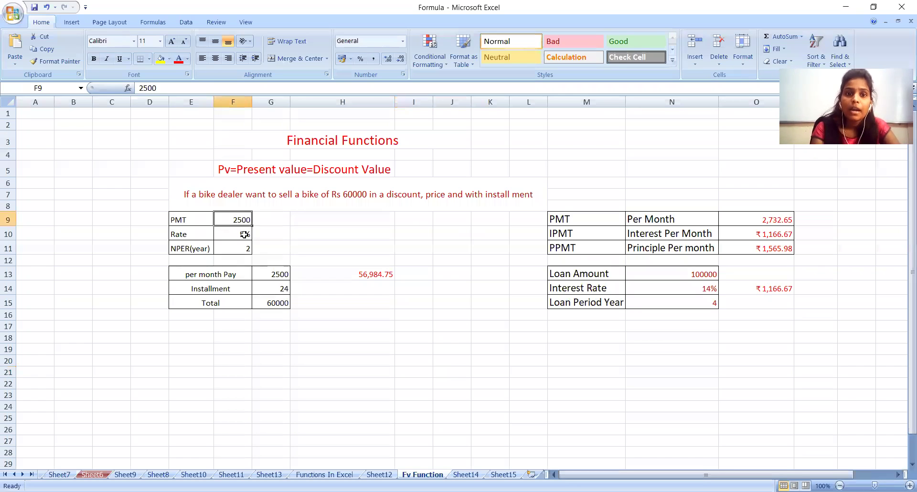
pyautogui.click(244, 235)
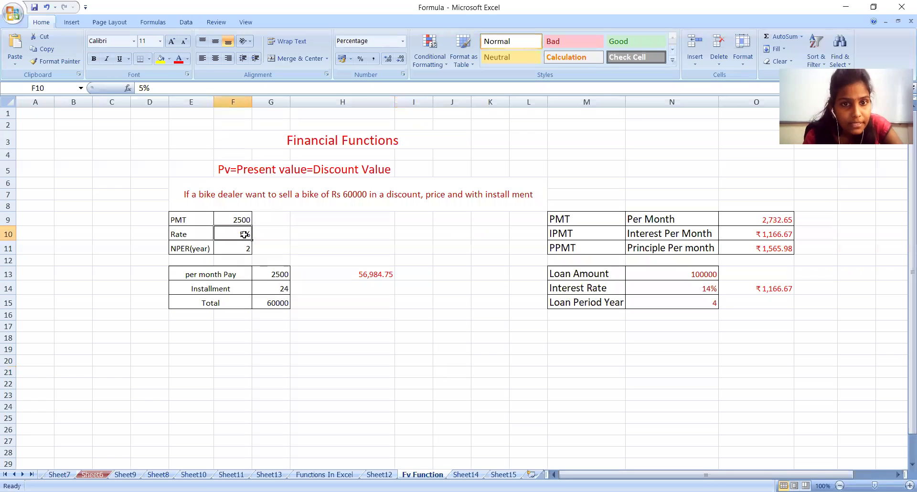
pyautogui.click(244, 250)
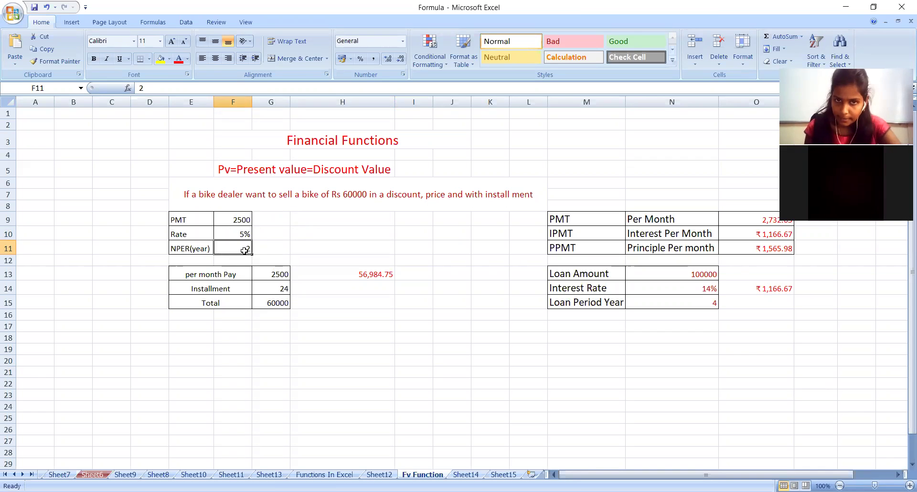
pyautogui.click(279, 273)
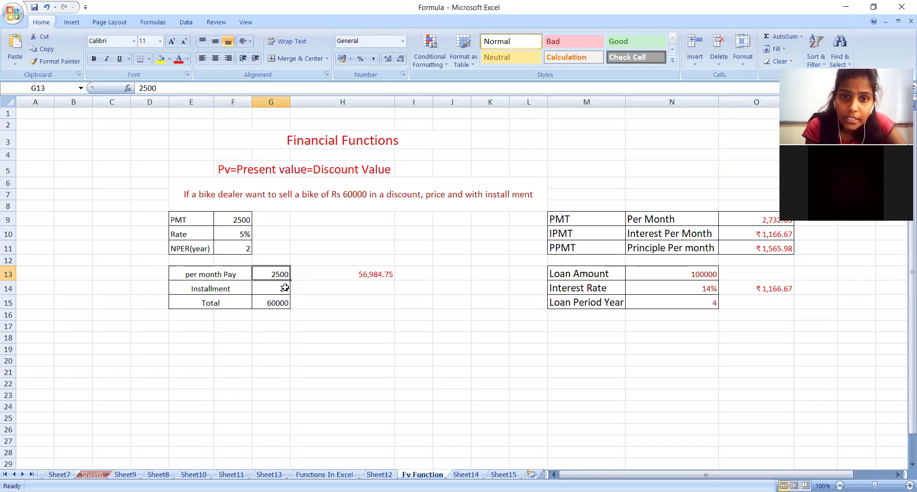
pyautogui.click(281, 288)
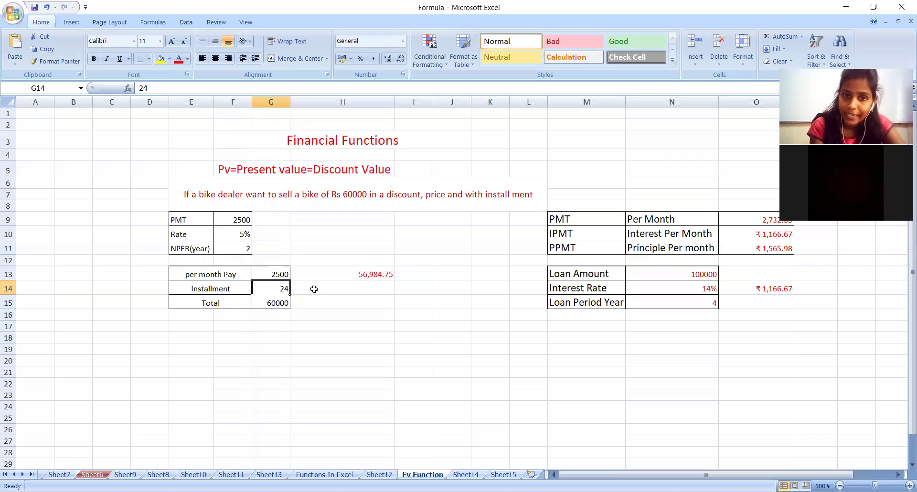
pyautogui.click(286, 302)
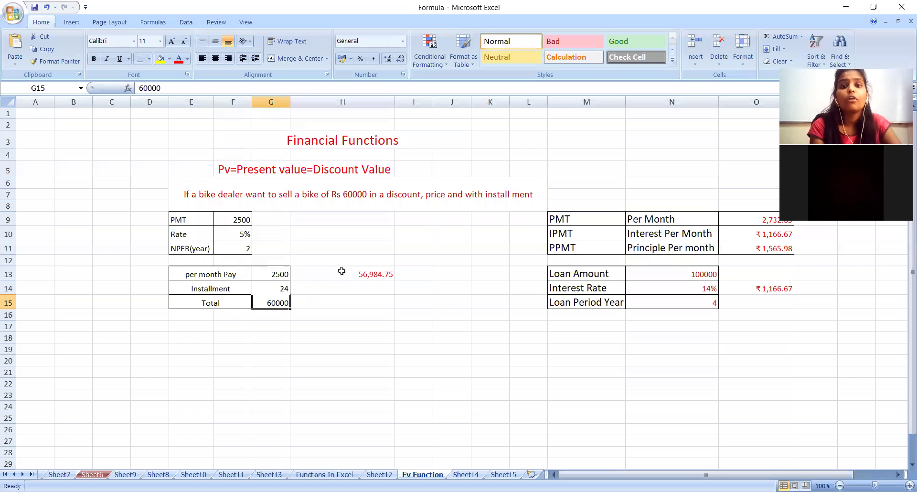
pyautogui.click(358, 279)
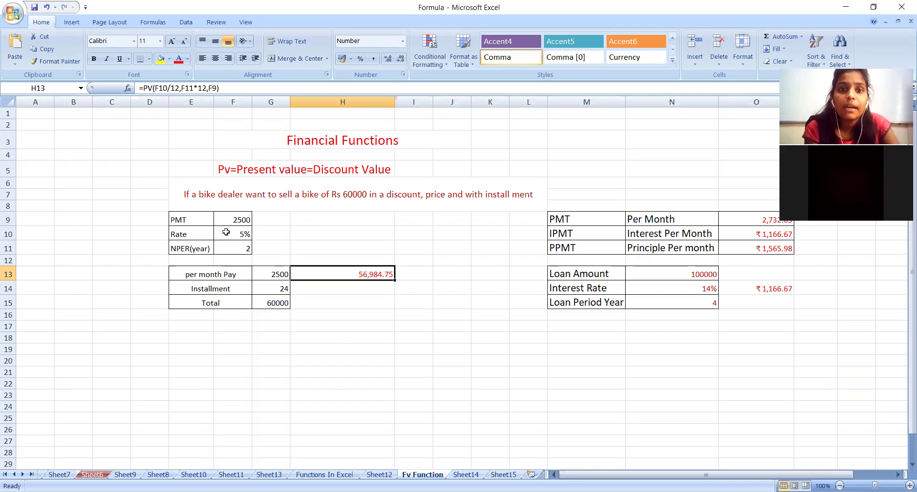
pyautogui.click(245, 233)
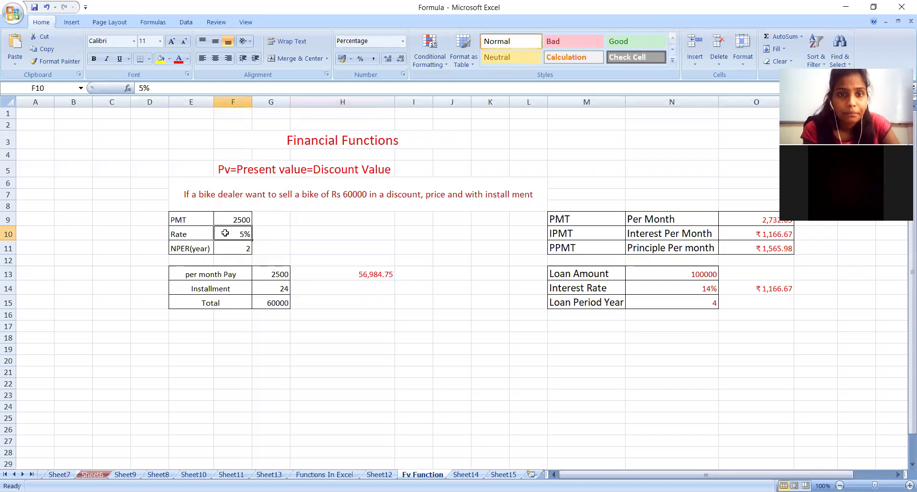
pyautogui.click(310, 275)
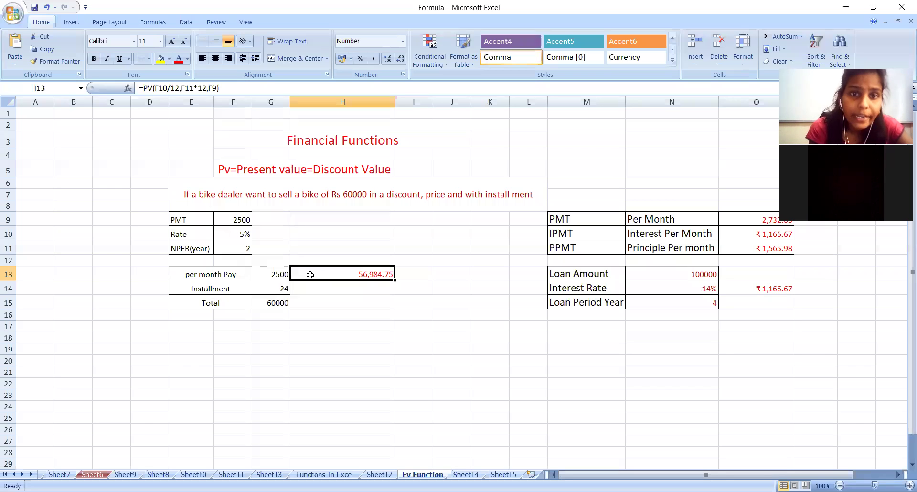
# Begin a PV formula in cell H14, beside the Installment row
pyautogui.click(307, 290)
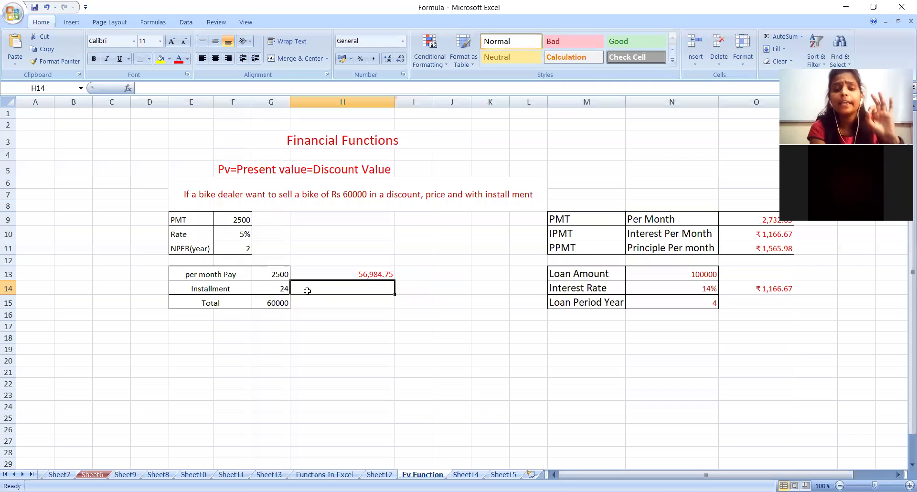
pyautogui.write('=')
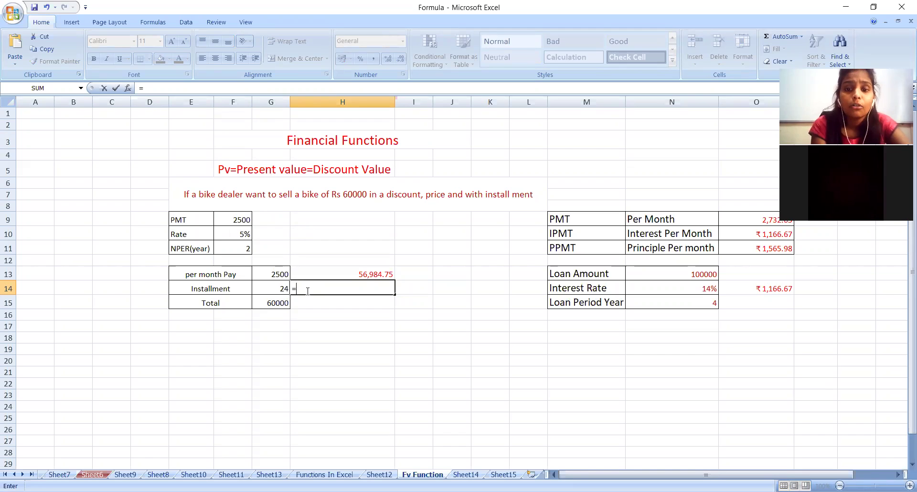
pyautogui.press('BackSpace')
pyautogui.write('pb')
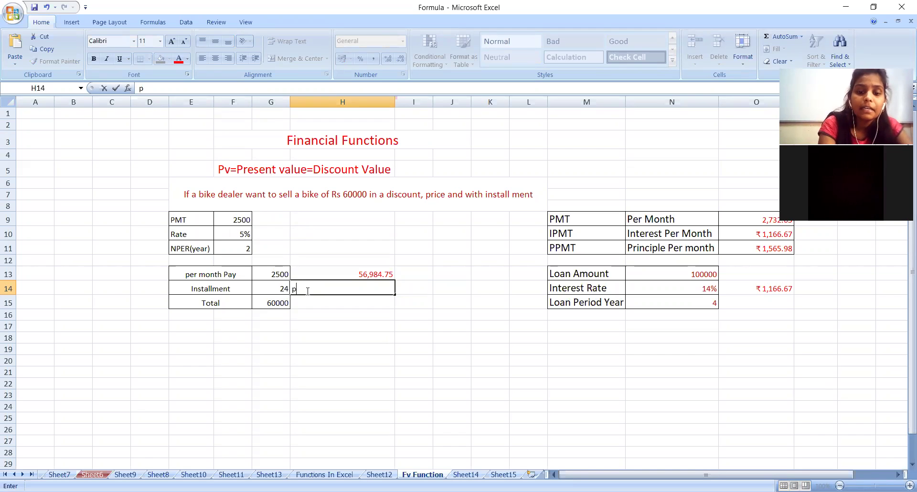
pyautogui.press('BackSpace')
pyautogui.press('BackSpace')
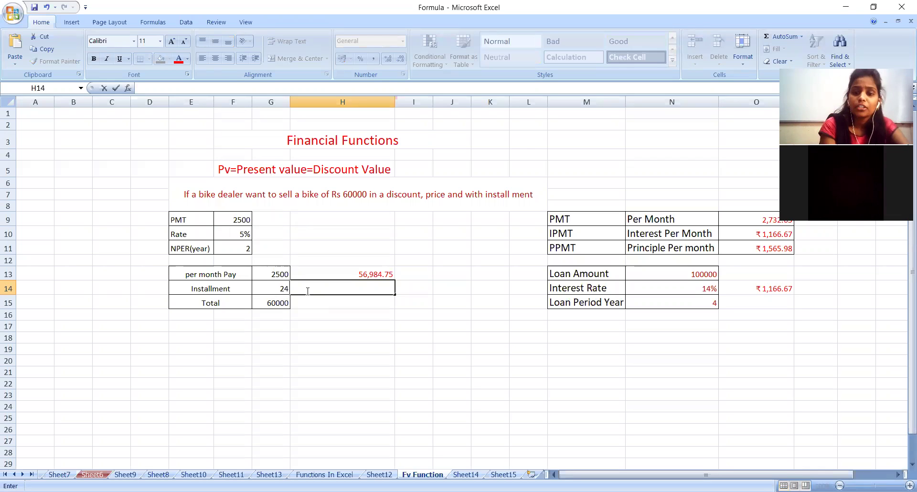
pyautogui.write('=')
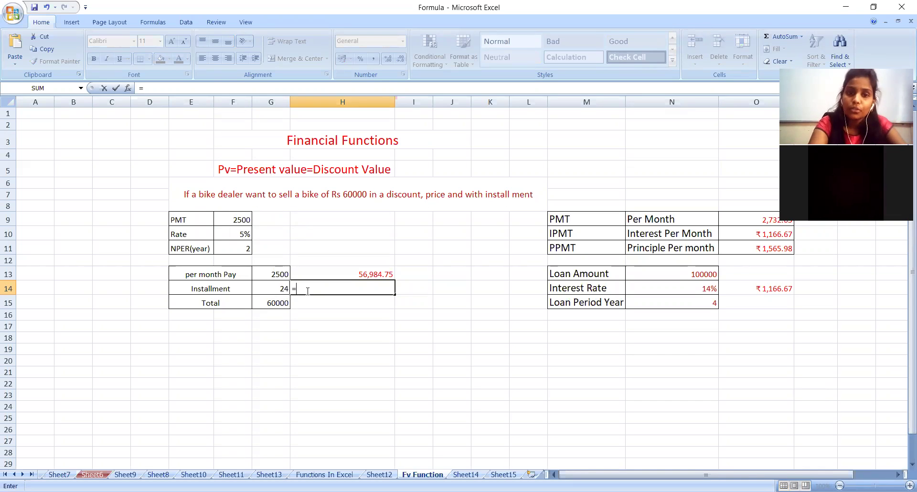
pyautogui.write('p')
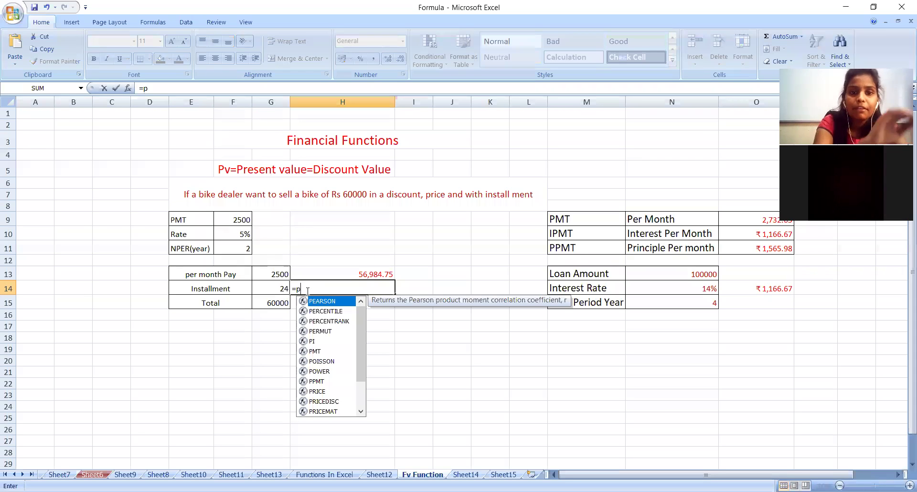
pyautogui.write('v')
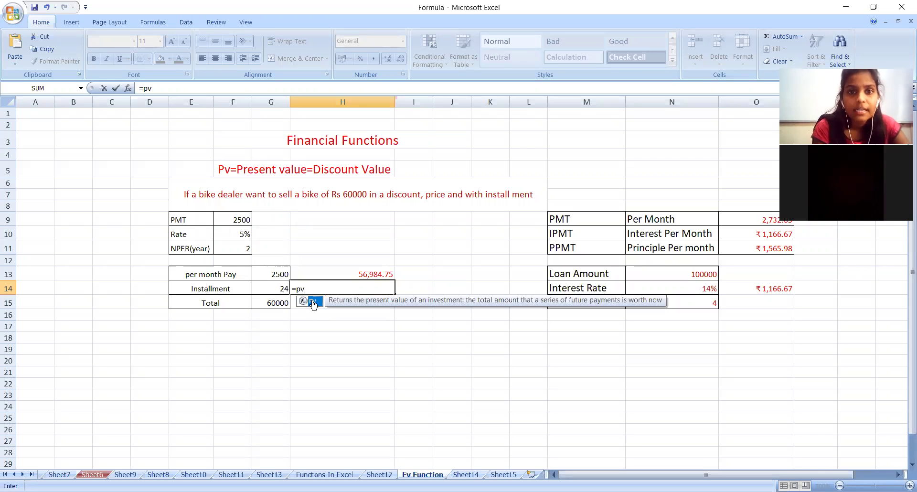
pyautogui.doubleClick(313, 302)
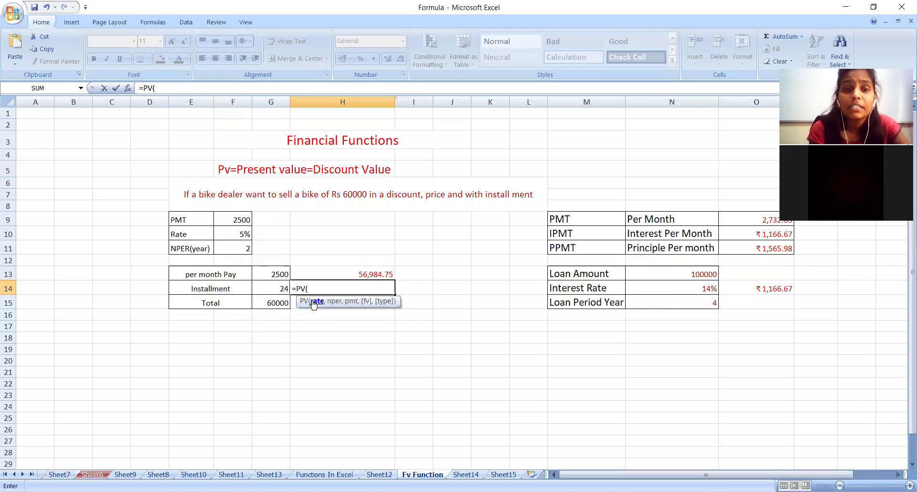
# Complete the H14 PV formula with rate F10/12, number of periods F11*12 and payment F9
pyautogui.click(239, 236)
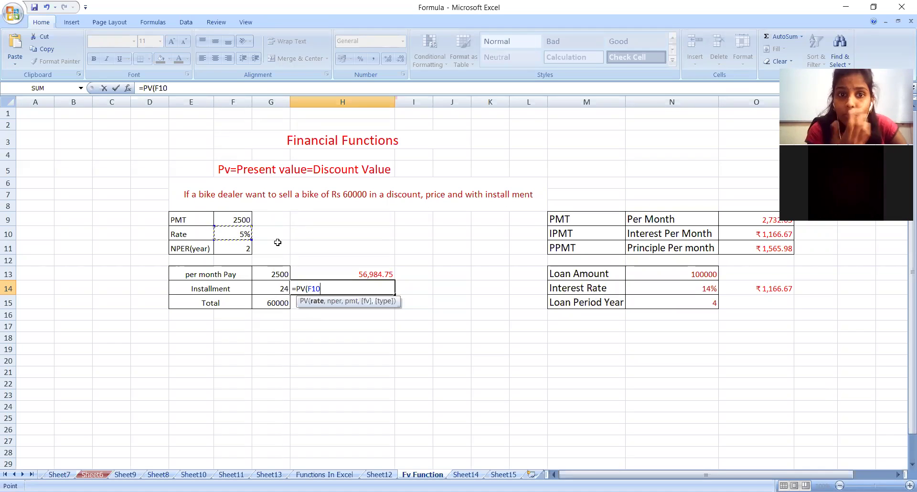
pyautogui.write('/12')
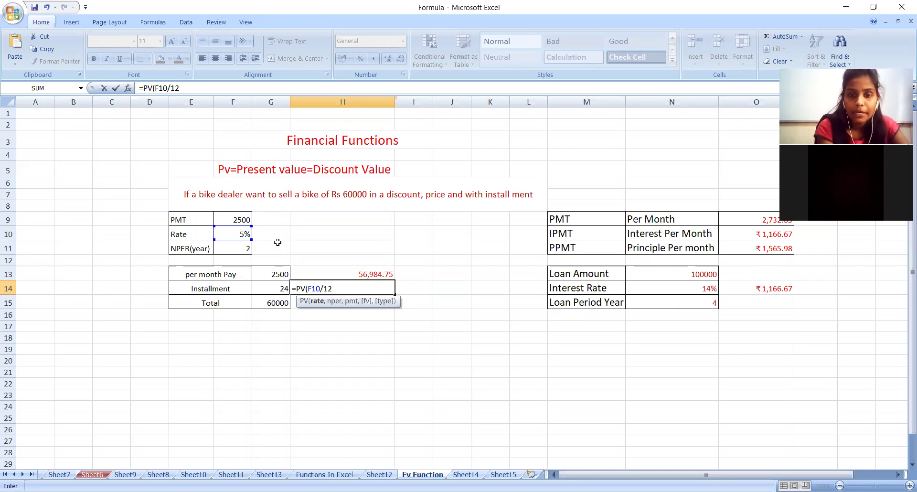
pyautogui.write(',')
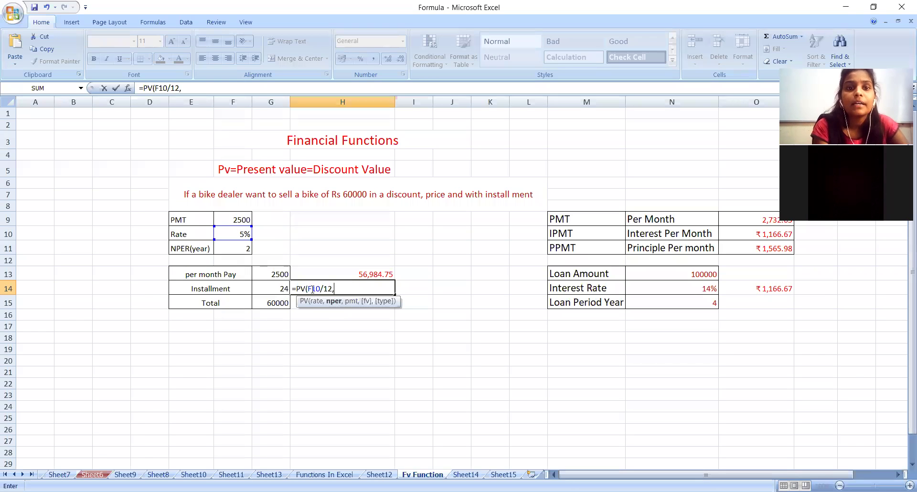
pyautogui.click(246, 249)
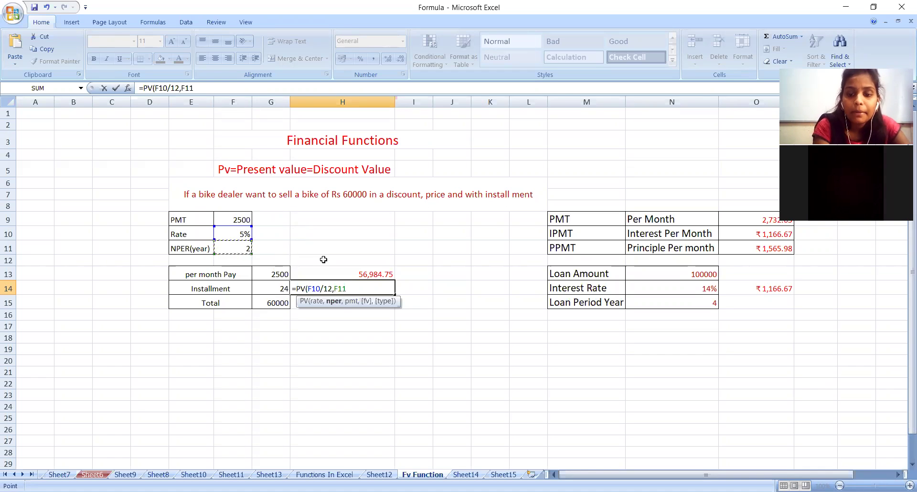
pyautogui.write('*12')
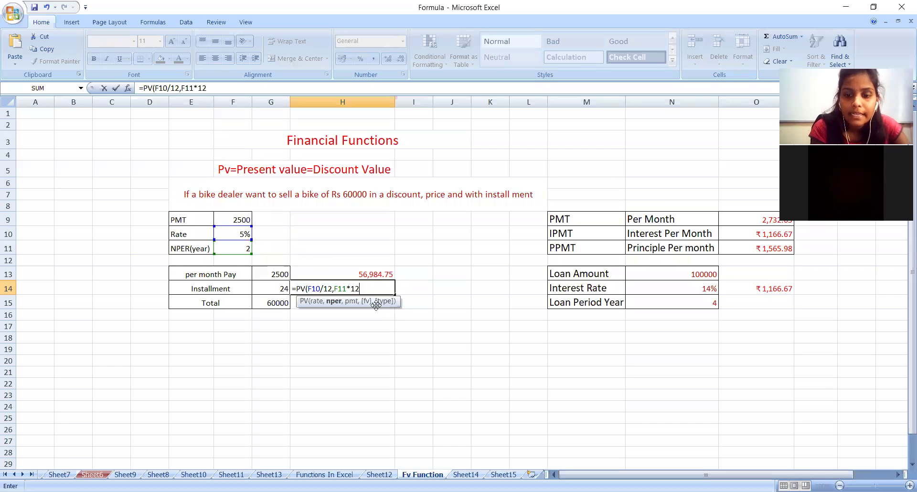
pyautogui.write(',')
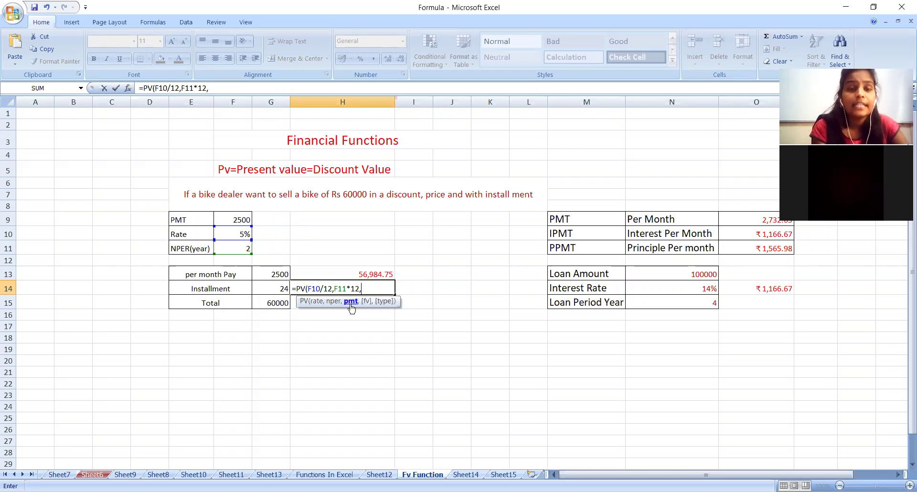
pyautogui.click(240, 217)
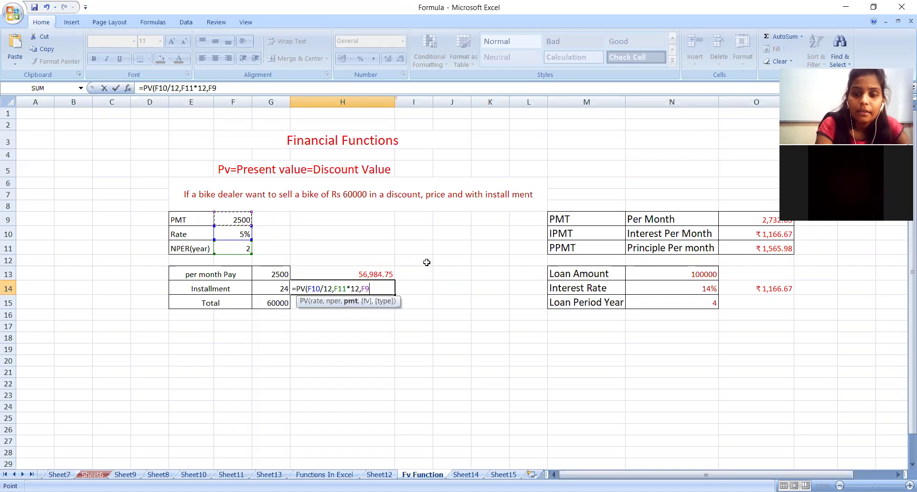
pyautogui.write(')')
pyautogui.press('Return')
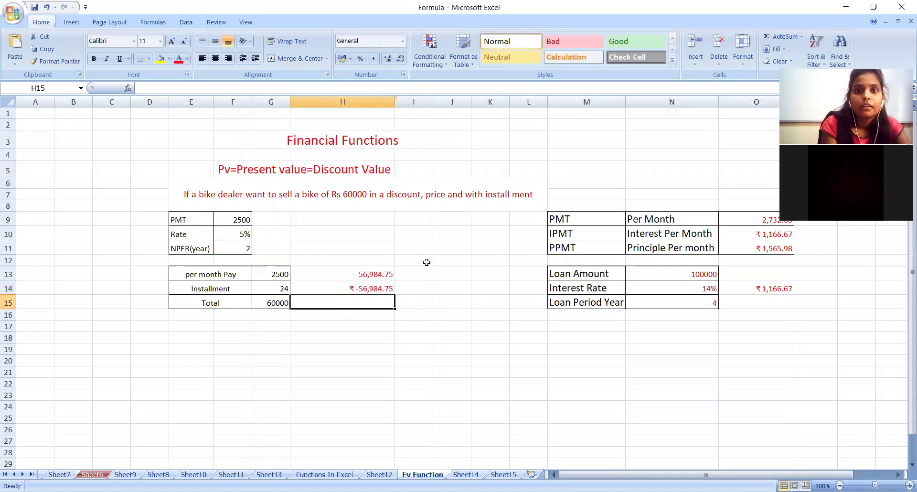
# Set H14's currency format to display negative numbers in red without a minus sign
pyautogui.click(376, 287)
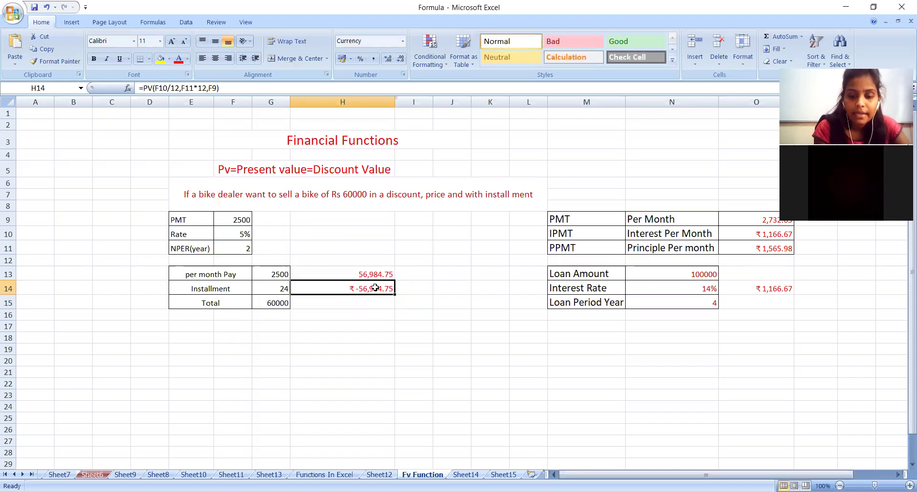
pyautogui.rightClick(377, 288)
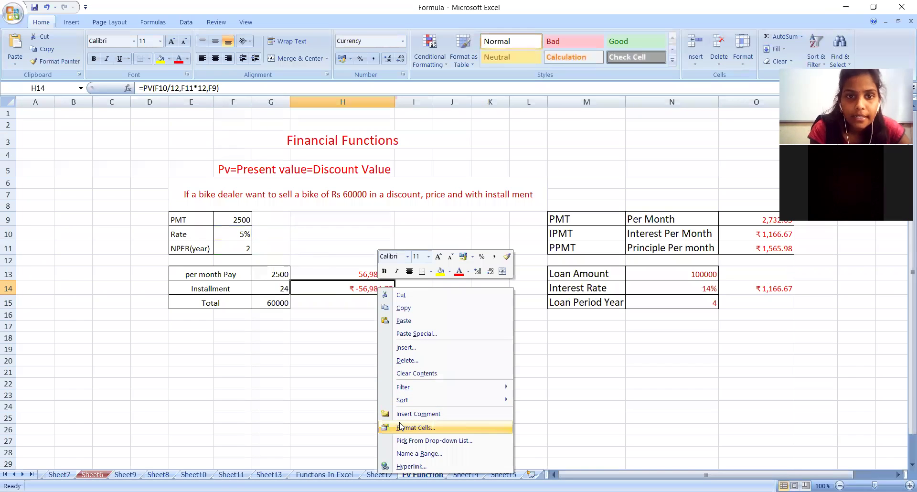
pyautogui.press('Escape')
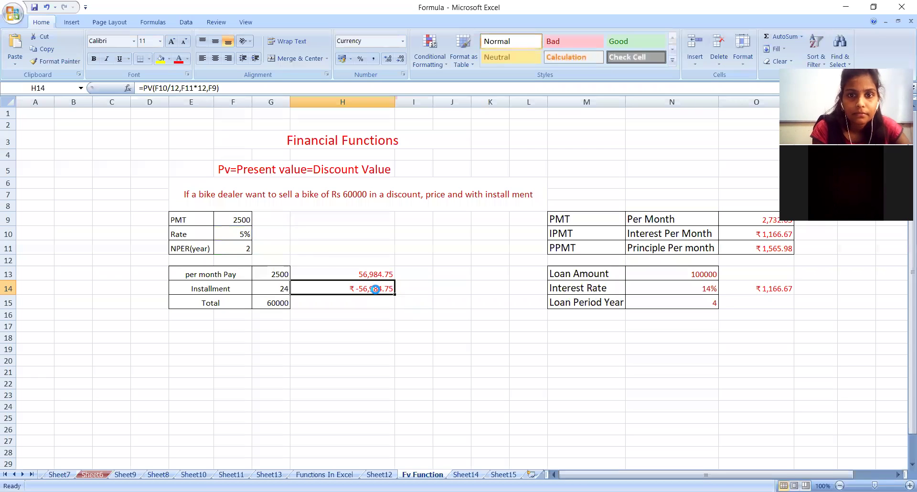
pyautogui.click(363, 343)
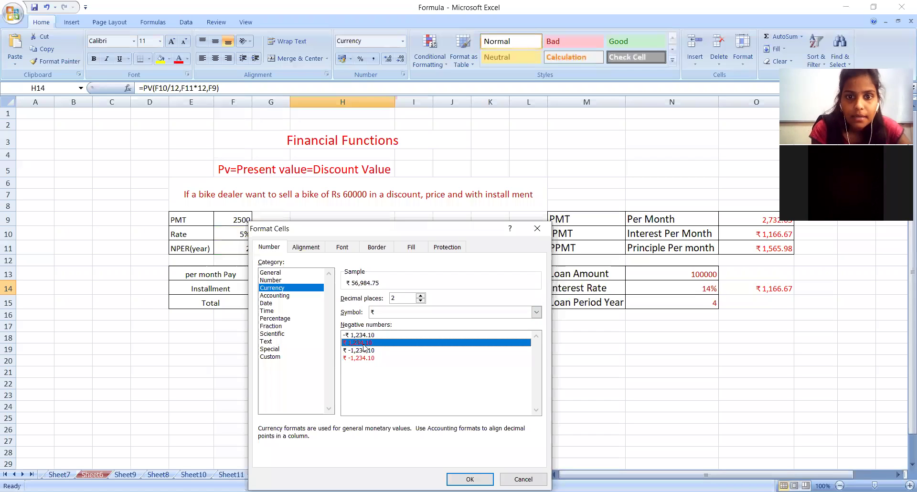
pyautogui.click(470, 479)
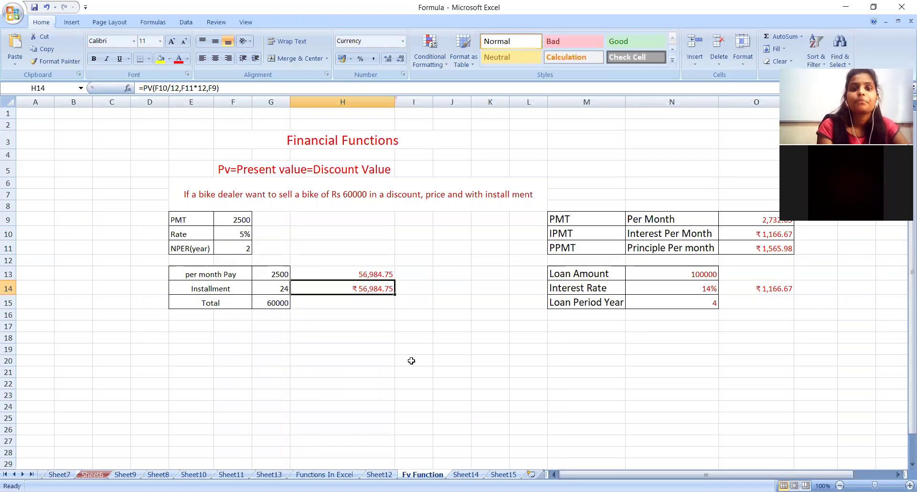
pyautogui.click(370, 327)
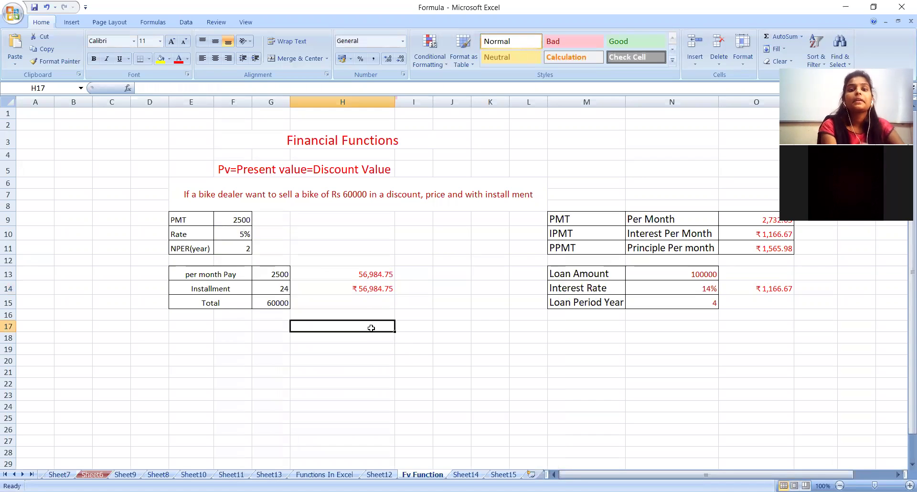
pyautogui.click(364, 288)
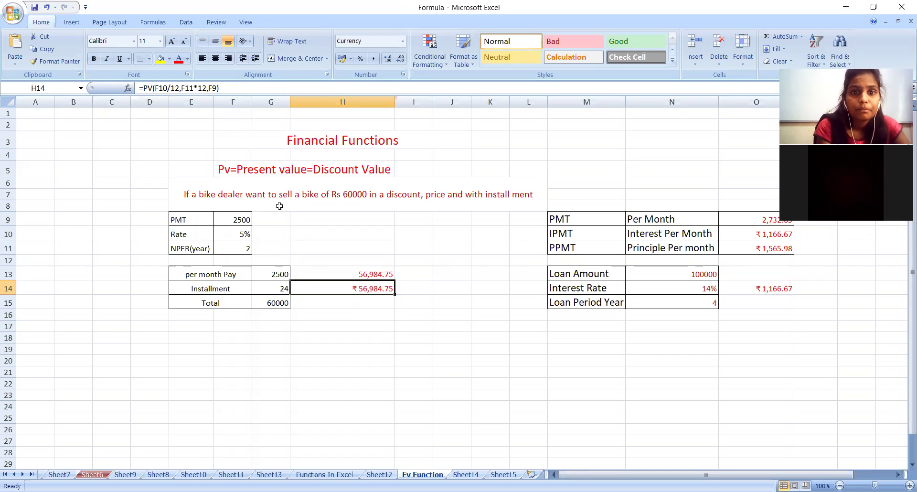
pyautogui.click(322, 304)
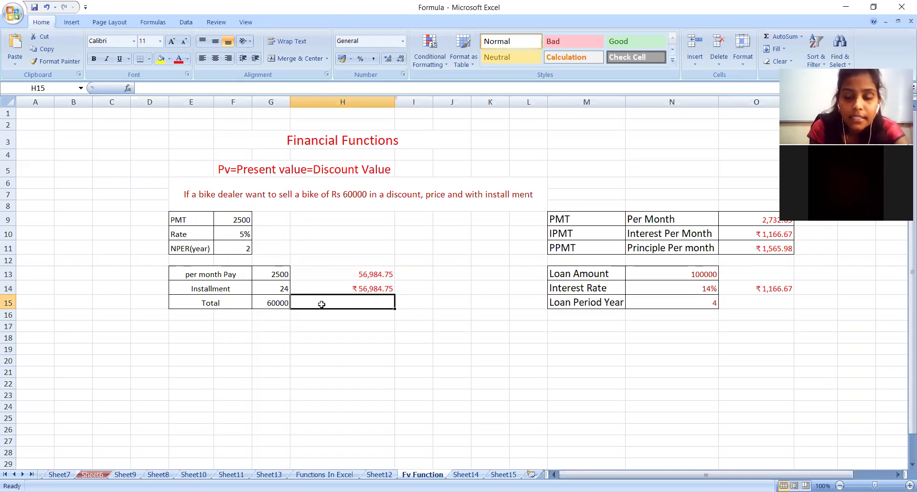
pyautogui.write('=p')
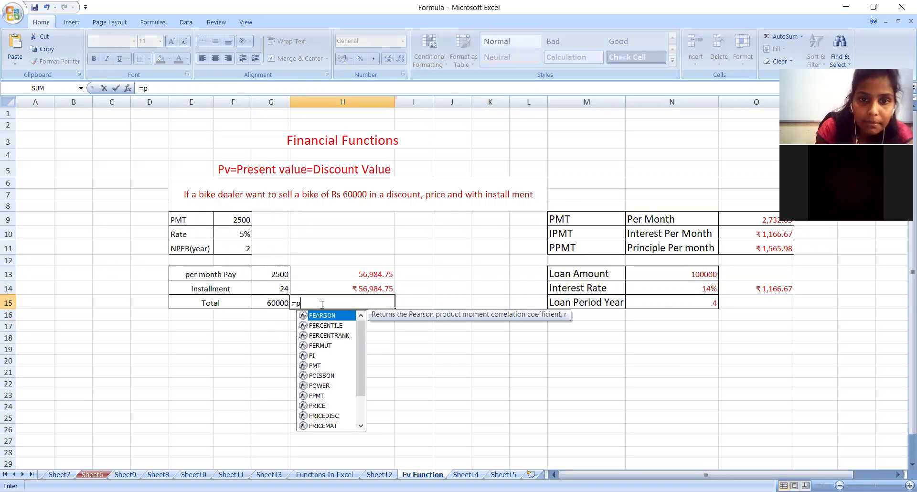
pyautogui.write('v')
pyautogui.doubleClick(312, 316)
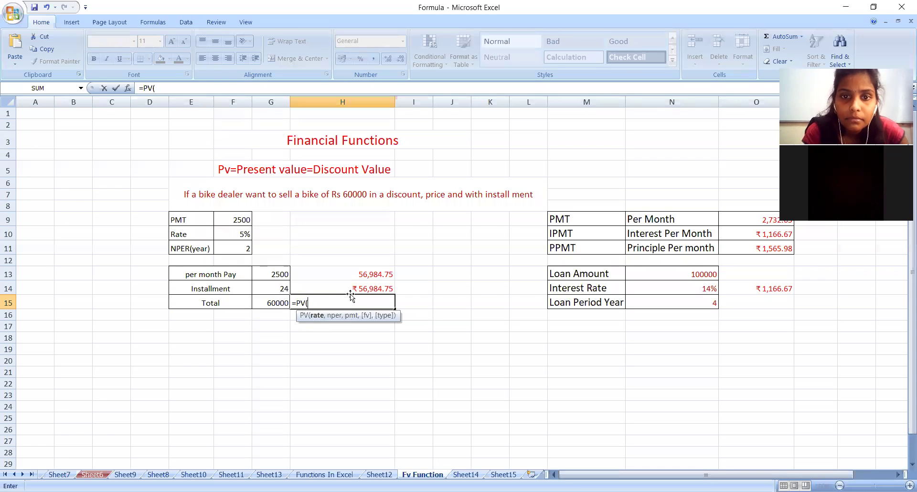
pyautogui.click(369, 286)
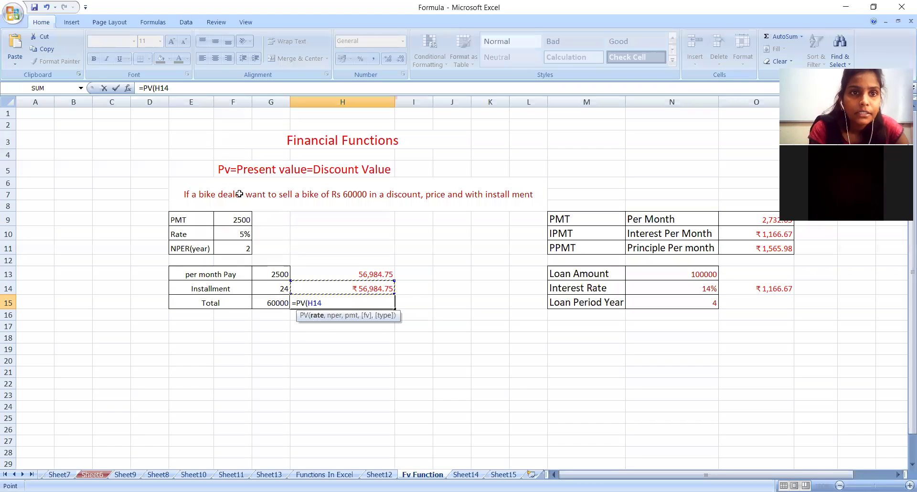
pyautogui.click(291, 342)
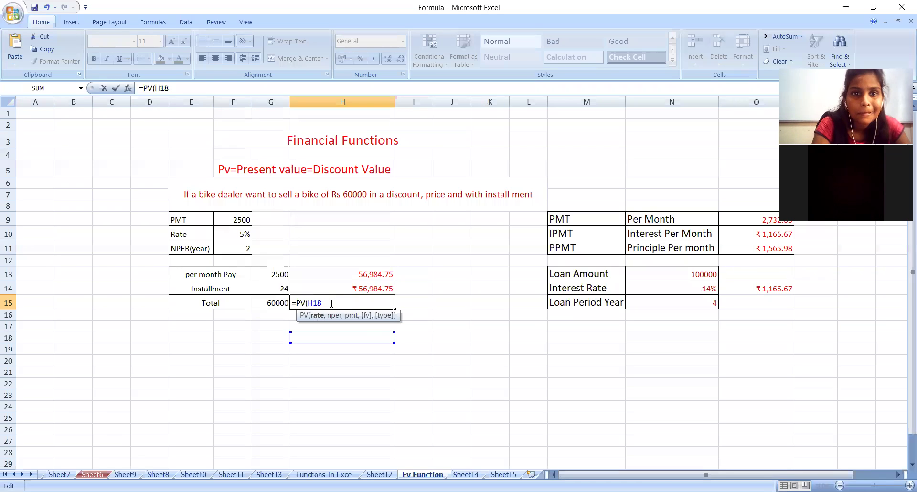
pyautogui.press('BackSpace')
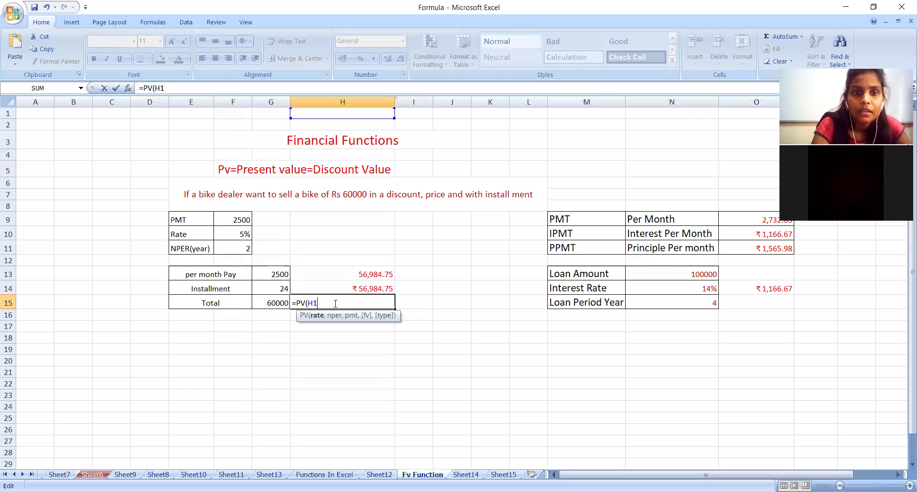
pyautogui.press('BackSpace')
pyautogui.press('BackSpace')
pyautogui.press('BackSpace')
pyautogui.press('BackSpace')
pyautogui.press('BackSpace')
pyautogui.press('BackSpace')
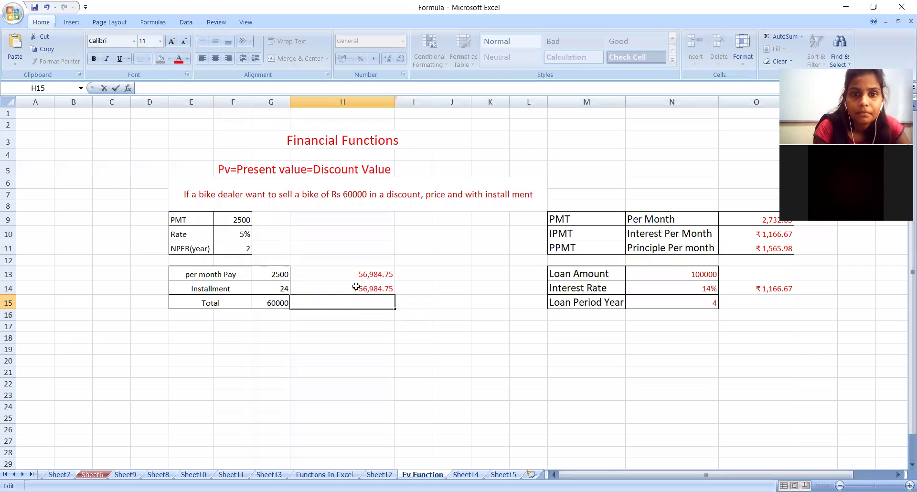
pyautogui.click(368, 274)
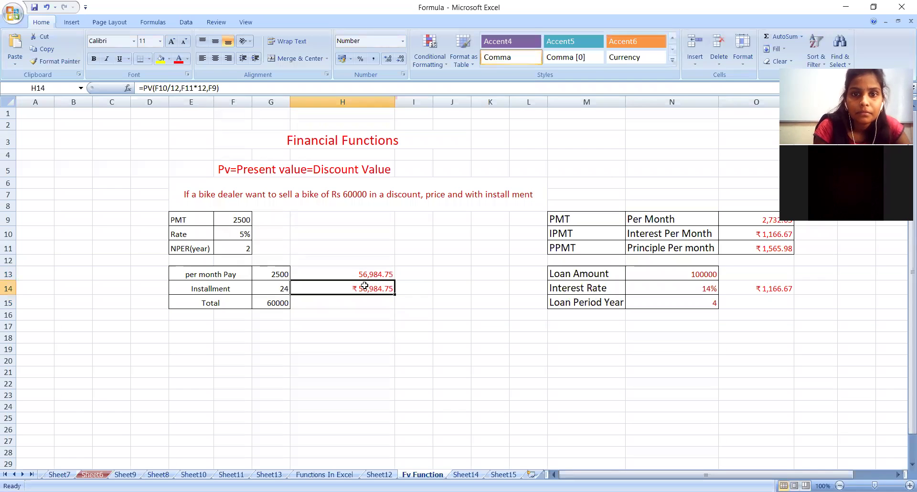
# Try the General number format on cell H14 and undo it
pyautogui.click(365, 286)
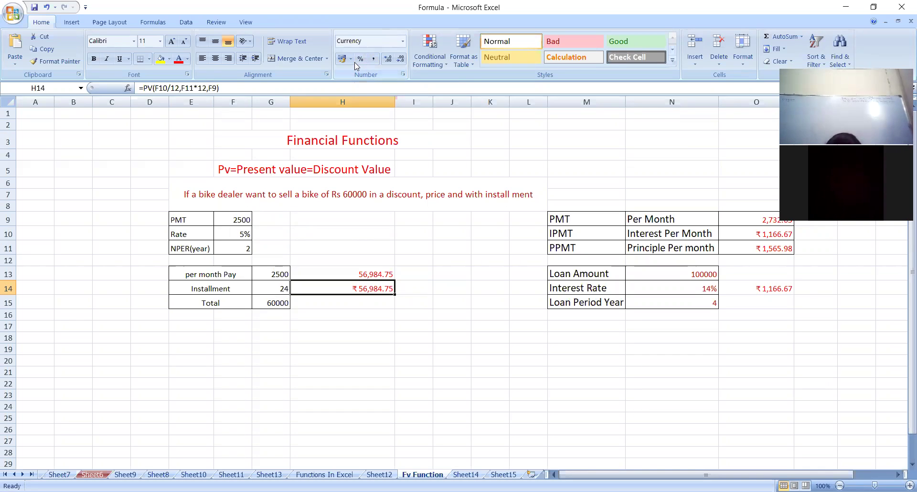
pyautogui.click(403, 41)
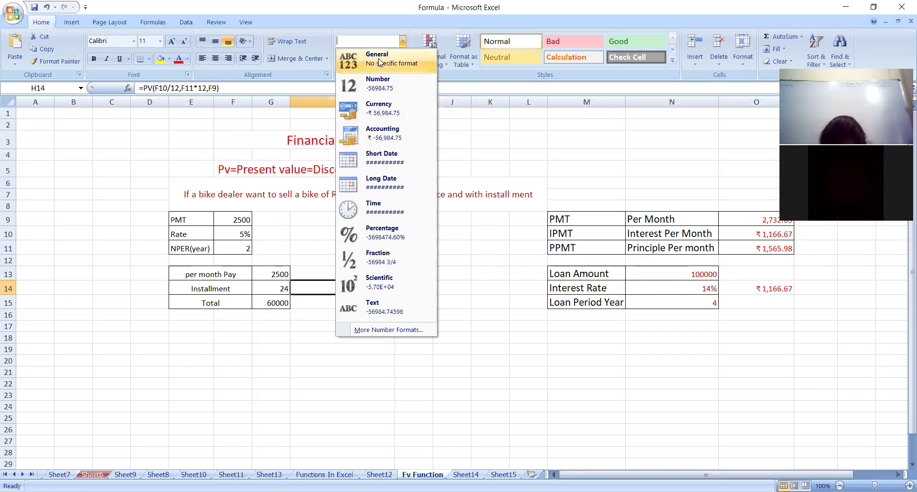
pyautogui.press('Return')
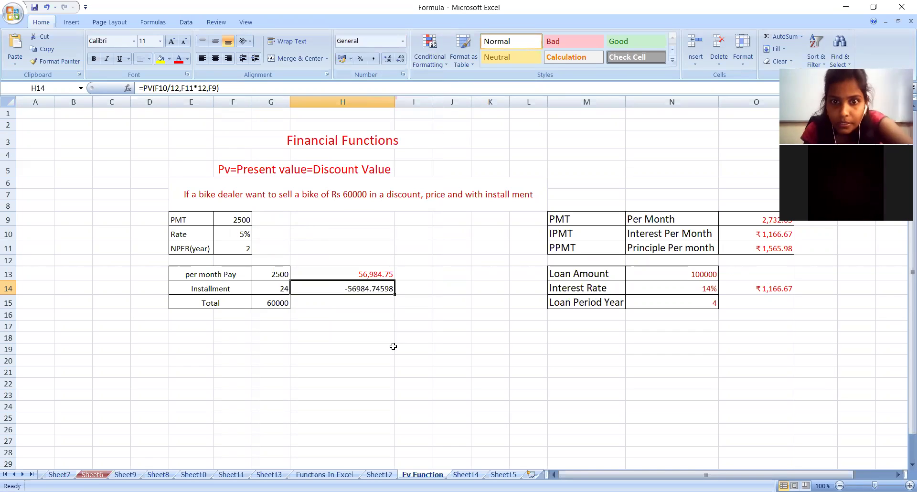
pyautogui.hotkey('ctrl', 'z')
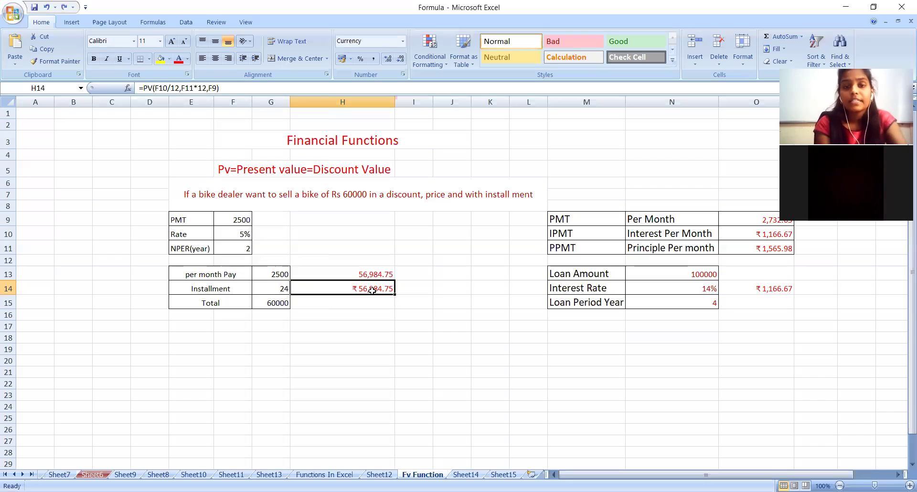
# Begin a PV formula in cell H15, beside the Total row, with F10/12 as the rate
pyautogui.press('Return')
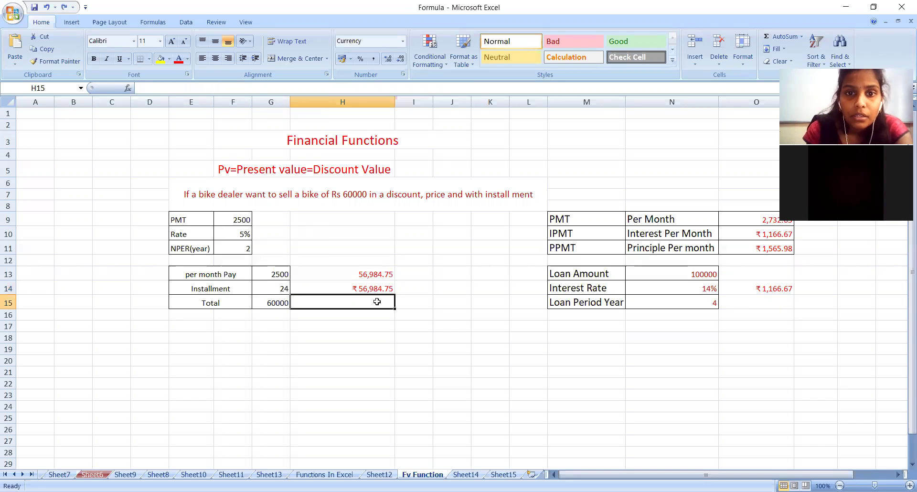
pyautogui.click(374, 290)
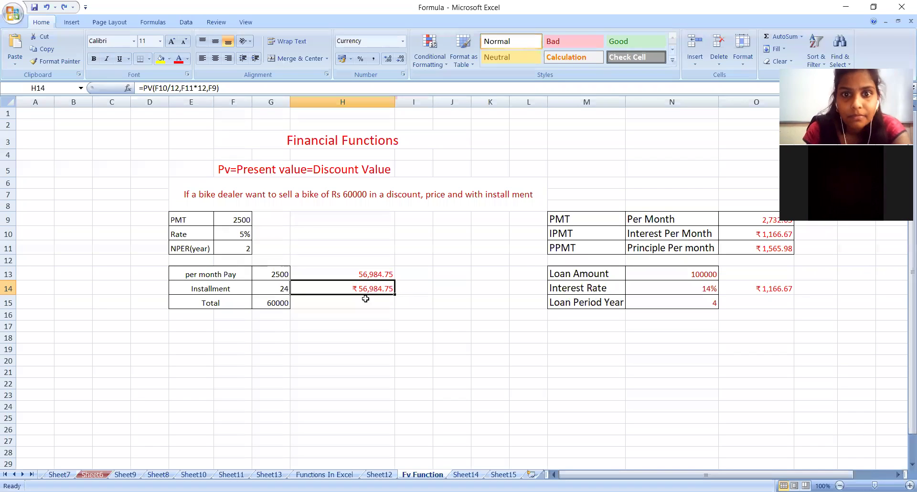
pyautogui.click(361, 304)
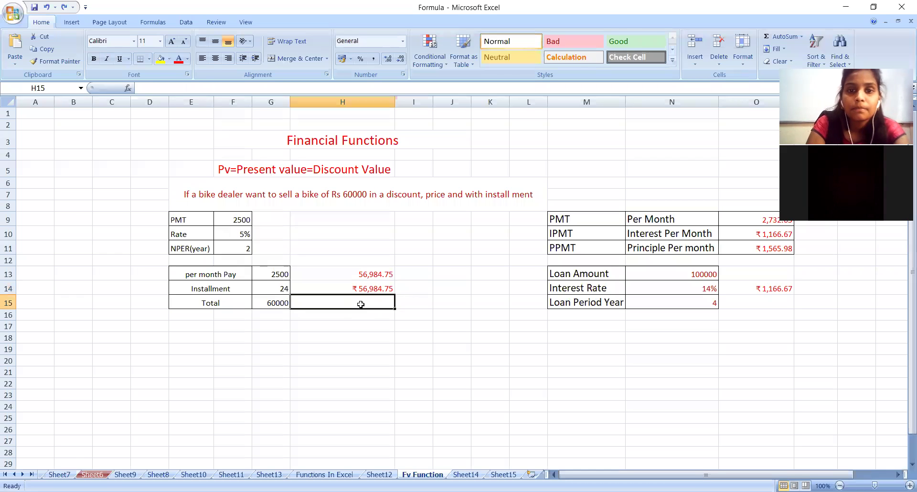
pyautogui.write('=')
pyautogui.write('p')
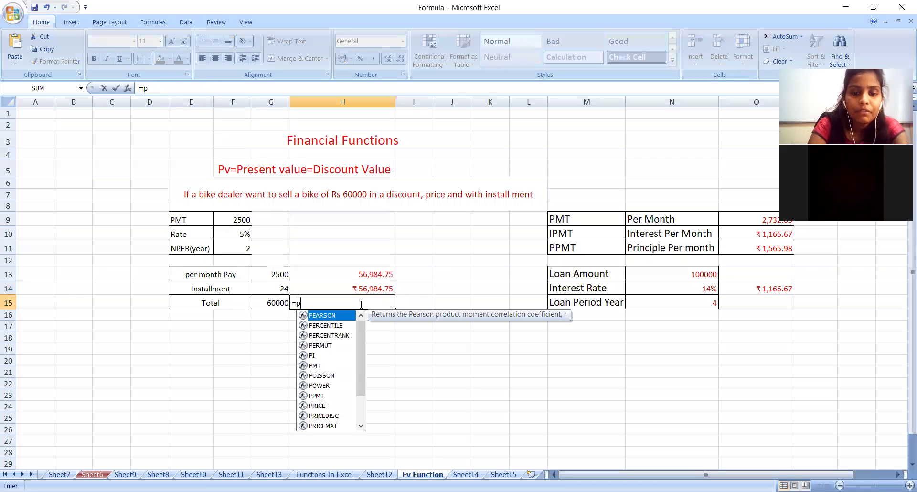
pyautogui.write('v')
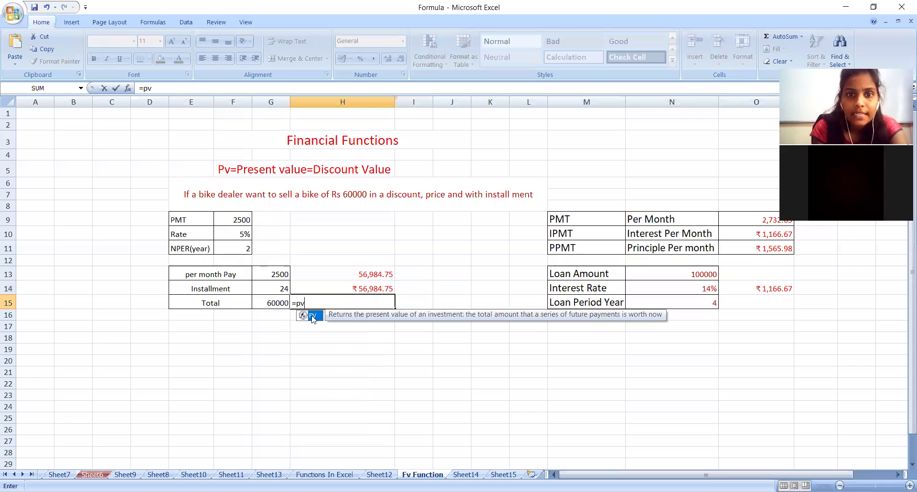
pyautogui.press('Tab')
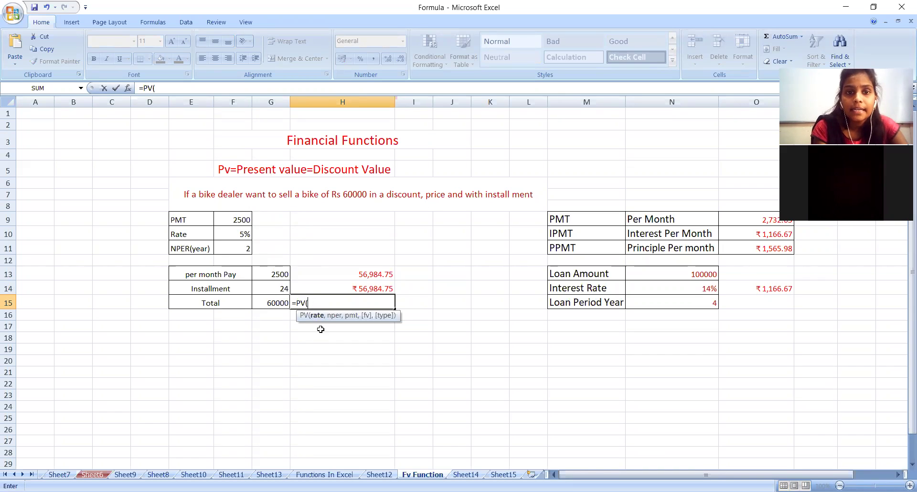
pyautogui.click(244, 235)
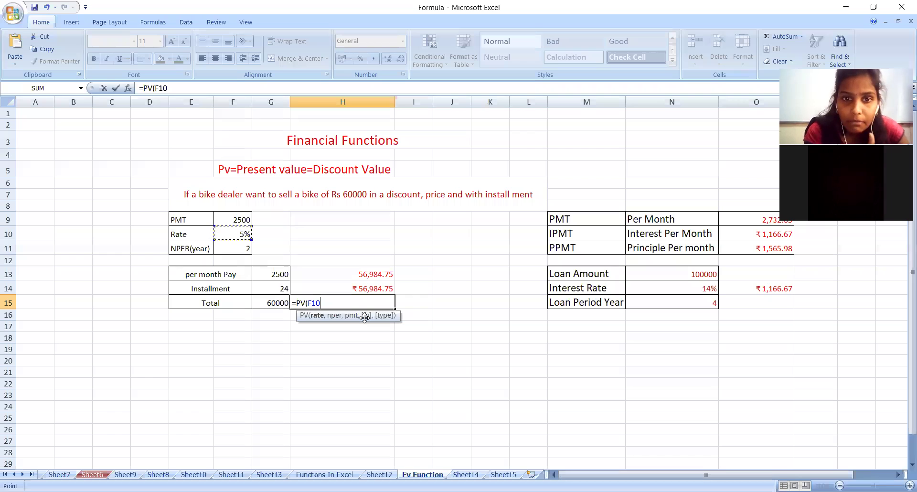
pyautogui.write('/')
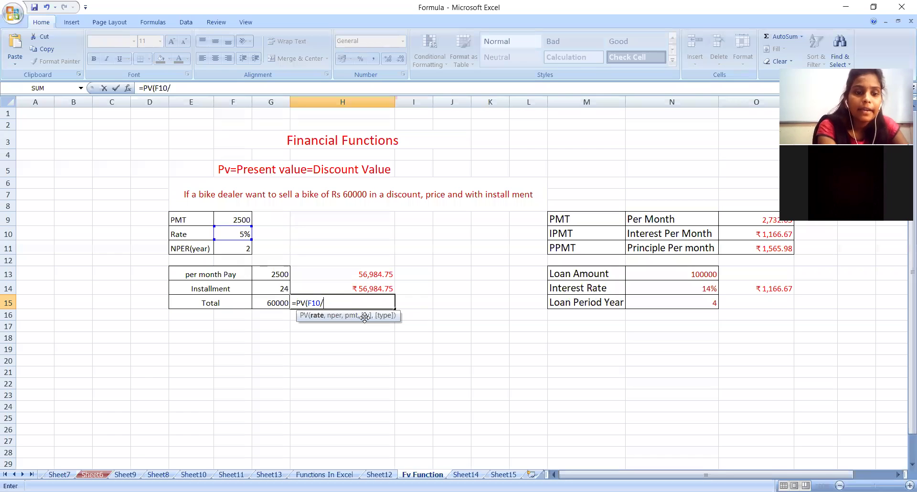
pyautogui.write('12,')
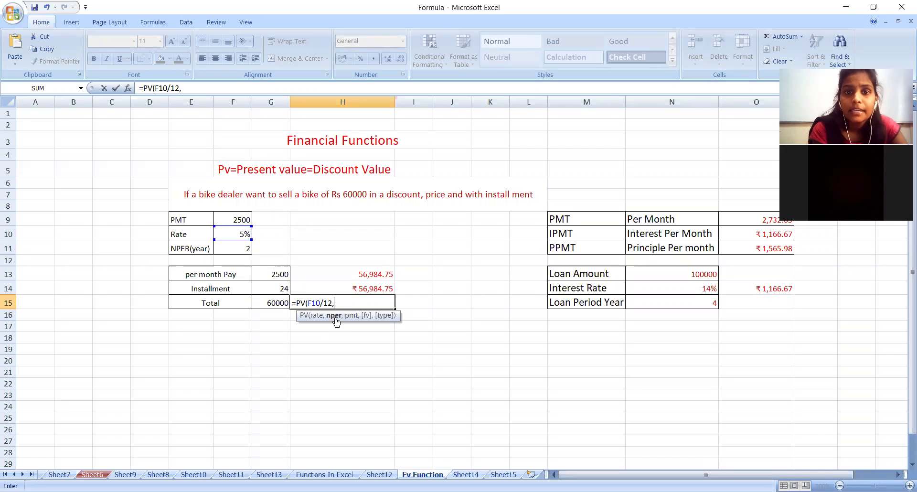
# Complete the H15 PV formula with F11*12 as the number of periods and F9 as the payment
pyautogui.click(247, 248)
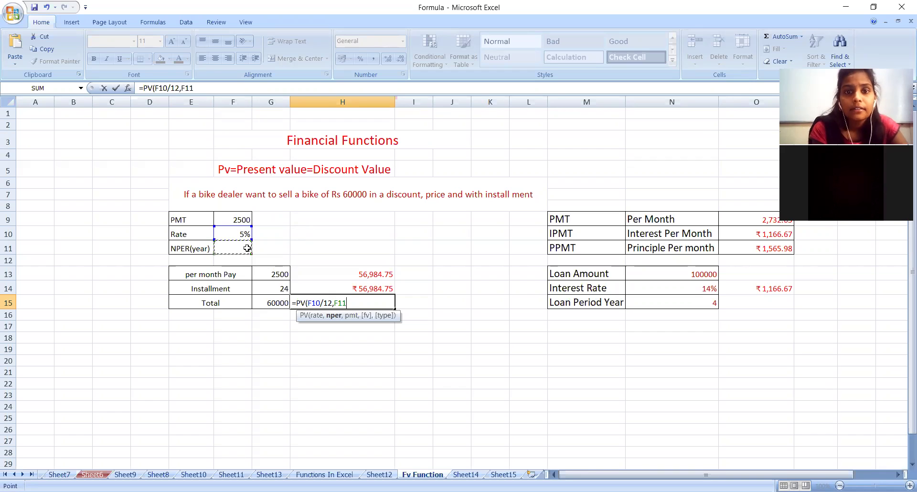
pyautogui.write('/12')
pyautogui.press('BackSpace')
pyautogui.press('BackSpace')
pyautogui.press('BackSpace')
pyautogui.write('*12')
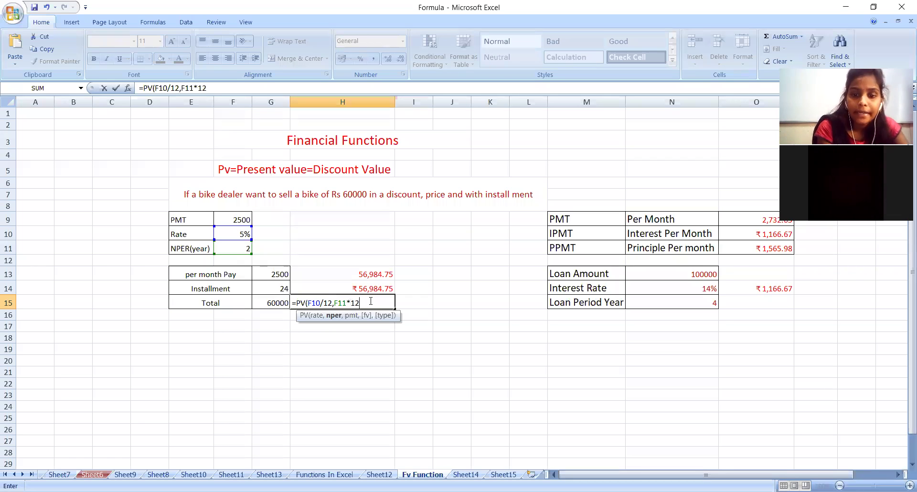
pyautogui.write(',')
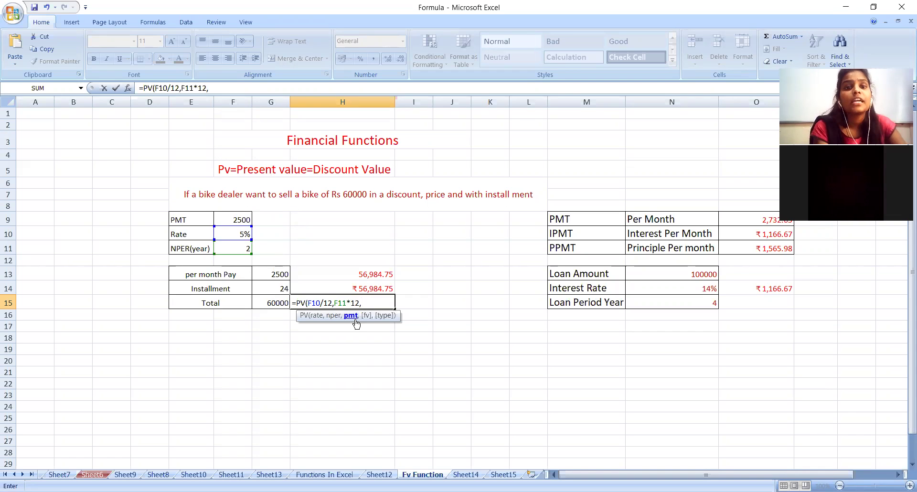
pyautogui.click(239, 220)
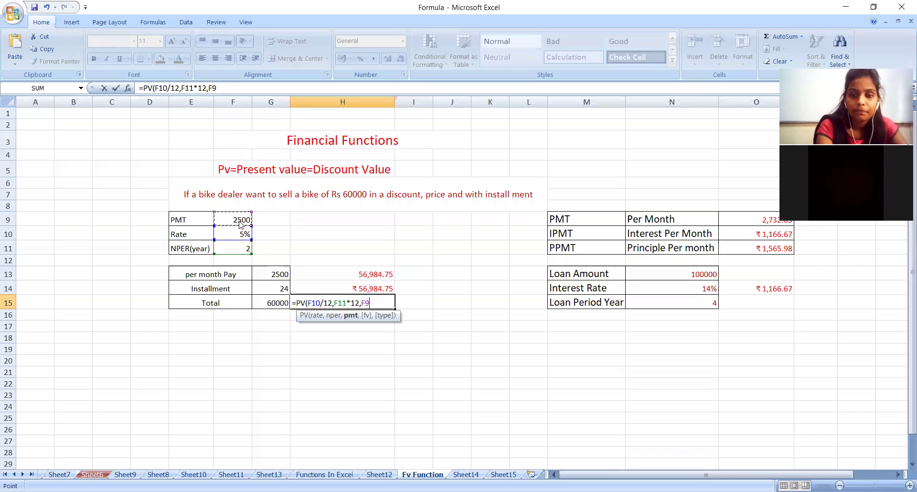
pyautogui.write(')')
pyautogui.press('Return')
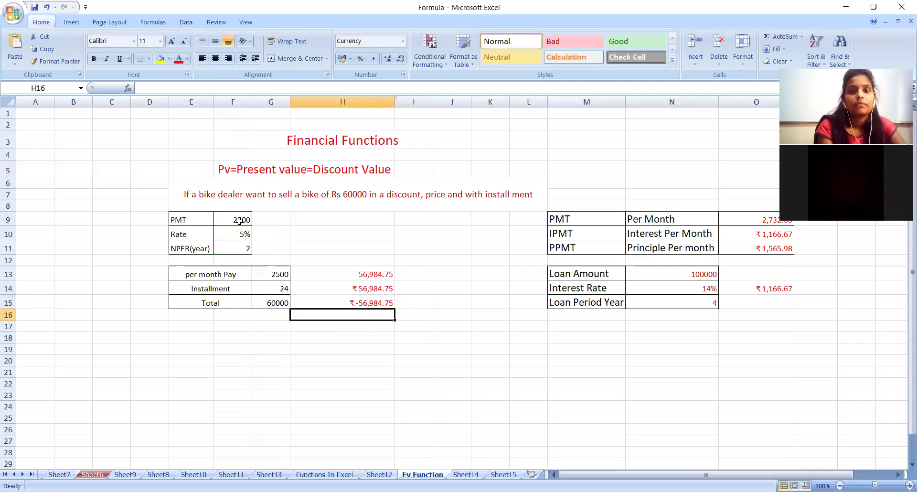
# Collapse column L and narrow columns I and J to bring the loan tables closer to the PV example
pyautogui.click(356, 304)
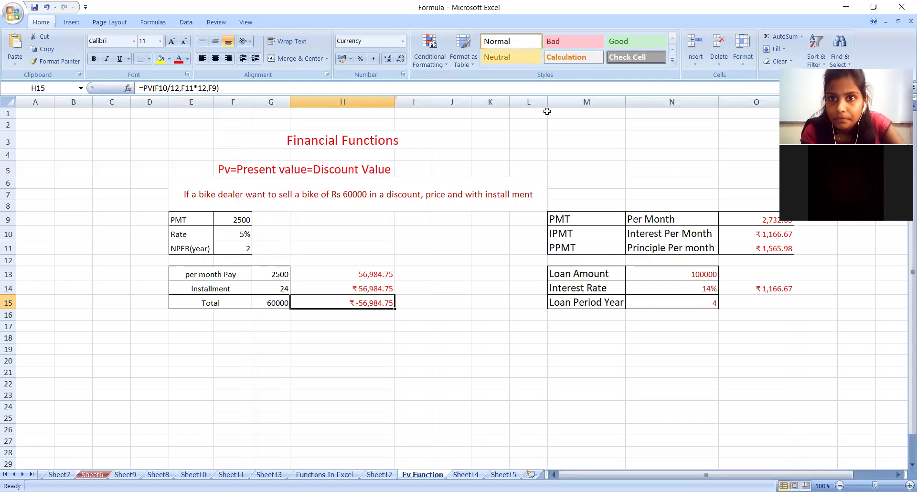
pyautogui.moveTo(547, 104); pyautogui.dragTo(509, 111)
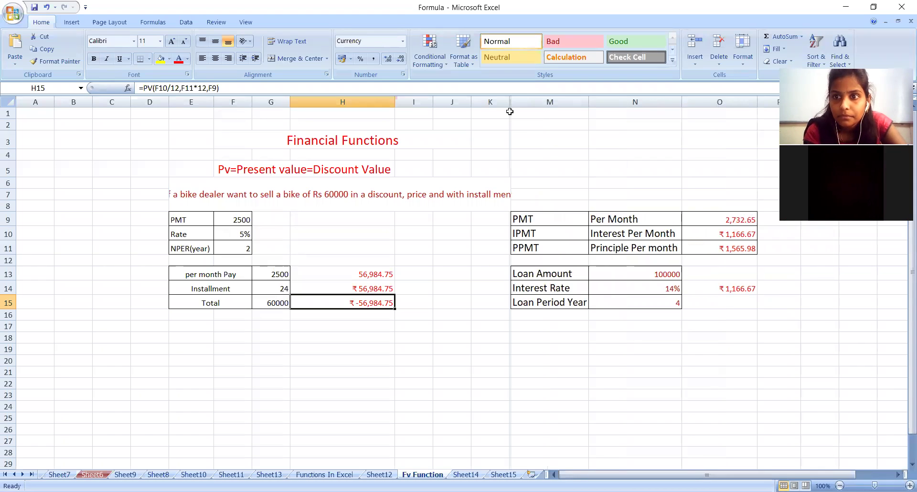
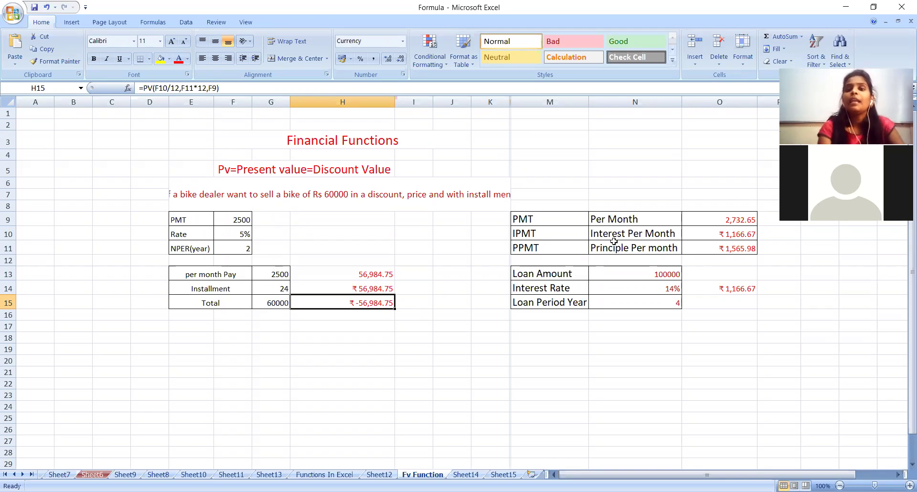
pyautogui.click(659, 274)
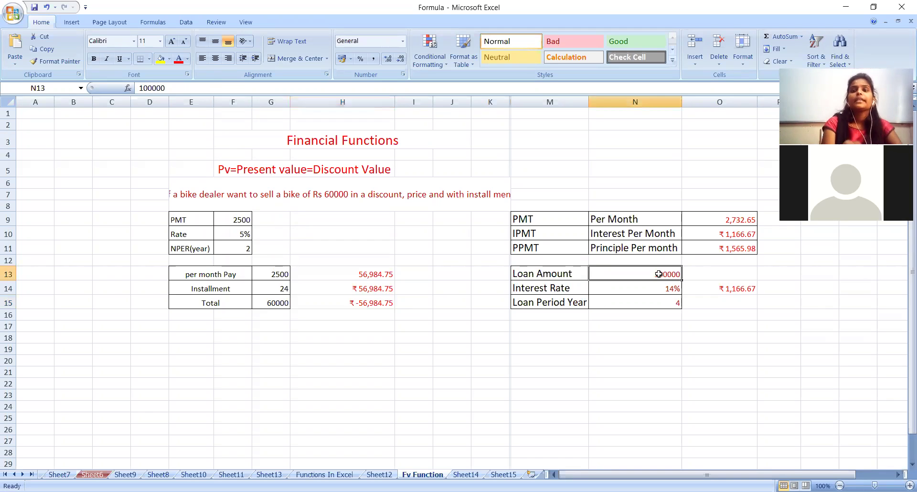
pyautogui.click(612, 289)
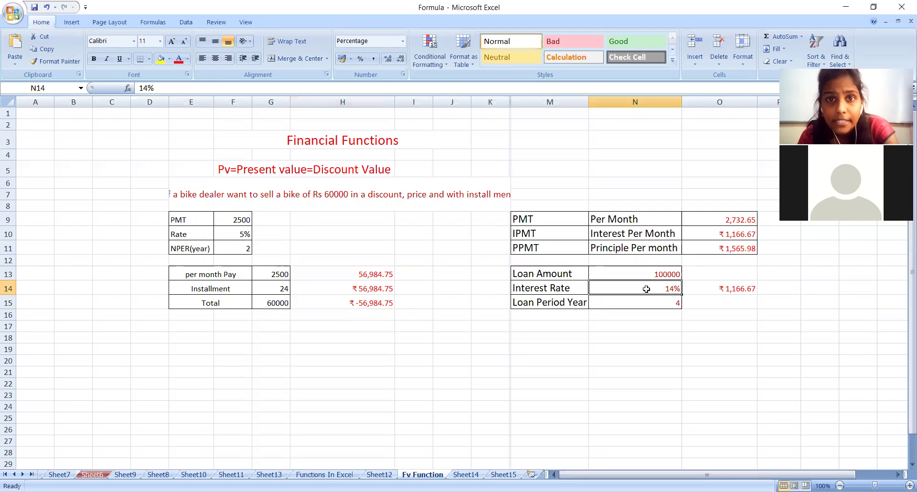
pyautogui.click(624, 304)
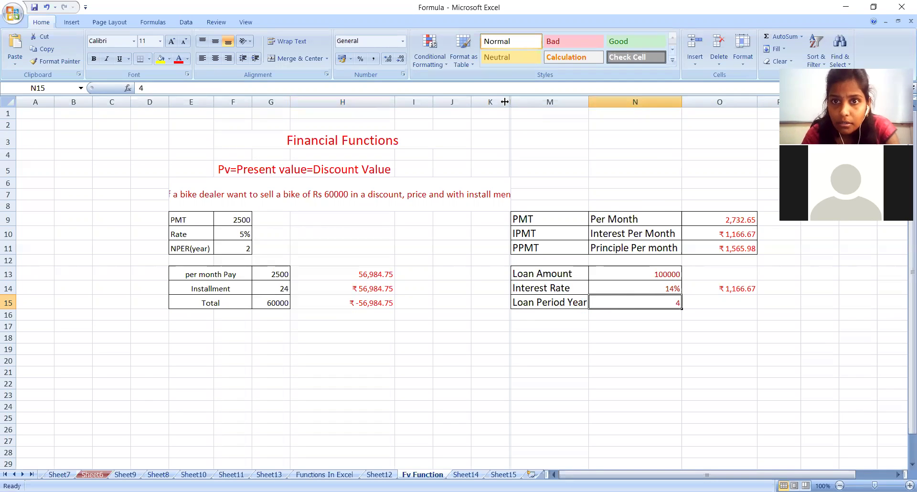
pyautogui.moveTo(432, 102)
pyautogui.mouseDown()
pyautogui.moveTo(417, 102)
pyautogui.moveTo(437, 105)
pyautogui.mouseUp()
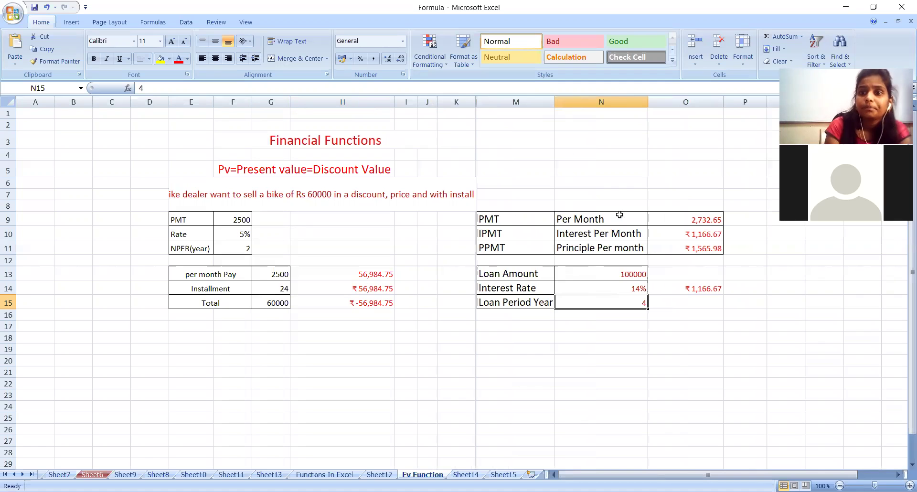
# Narrow columns M, G and H, and widen column P beside the loan results
pyautogui.click(678, 288)
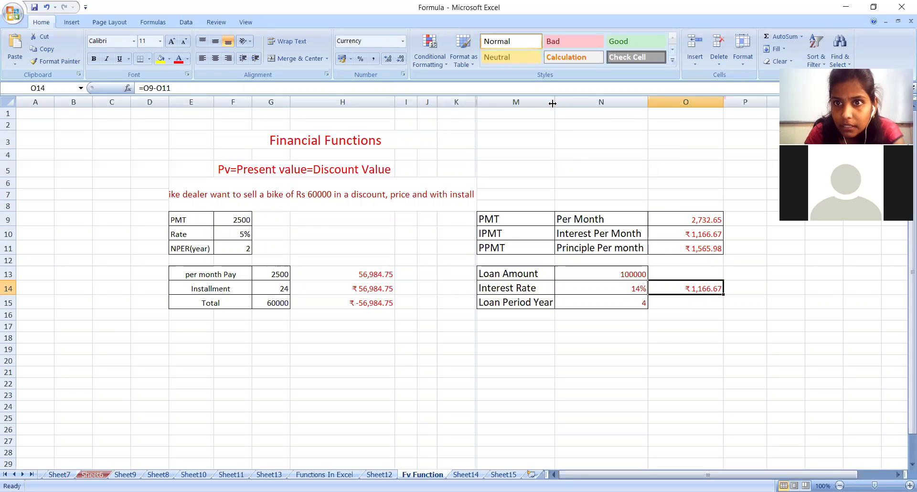
pyautogui.moveTo(554, 102); pyautogui.dragTo(539, 103)
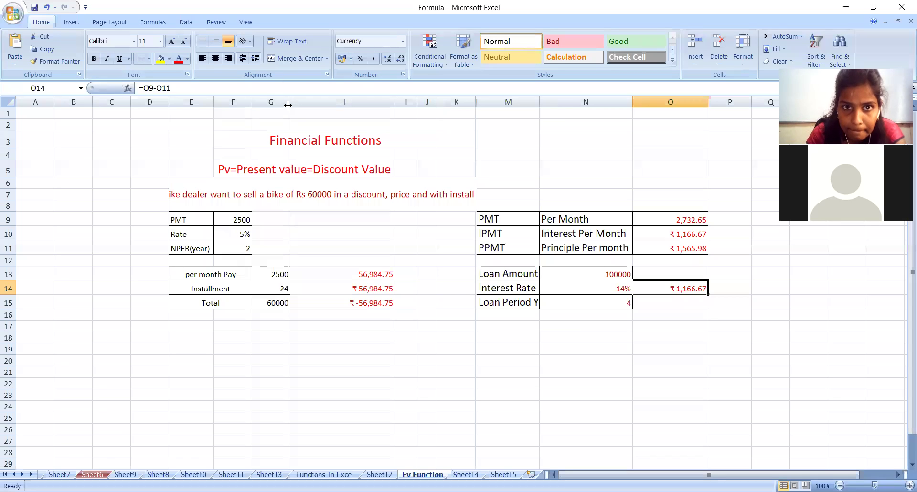
pyautogui.moveTo(288, 105); pyautogui.dragTo(269, 105)
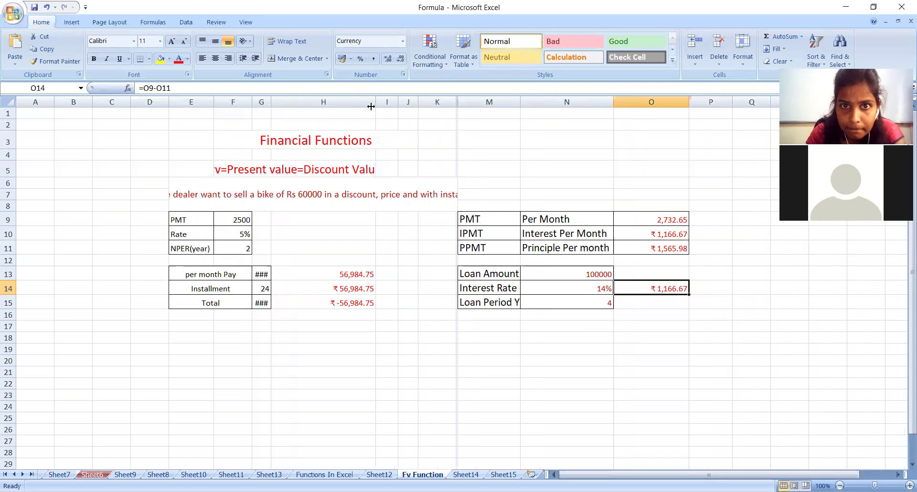
pyautogui.moveTo(373, 105); pyautogui.dragTo(331, 105)
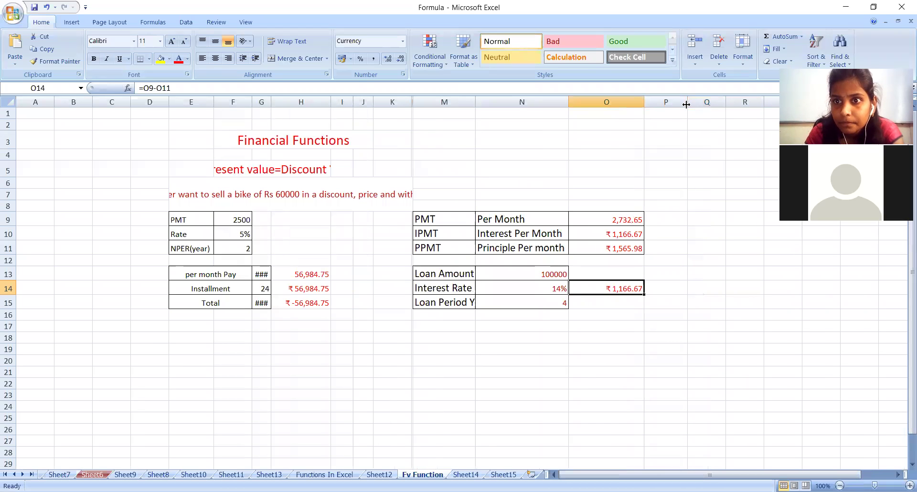
pyautogui.moveTo(687, 104); pyautogui.dragTo(746, 137)
pyautogui.click(658, 217)
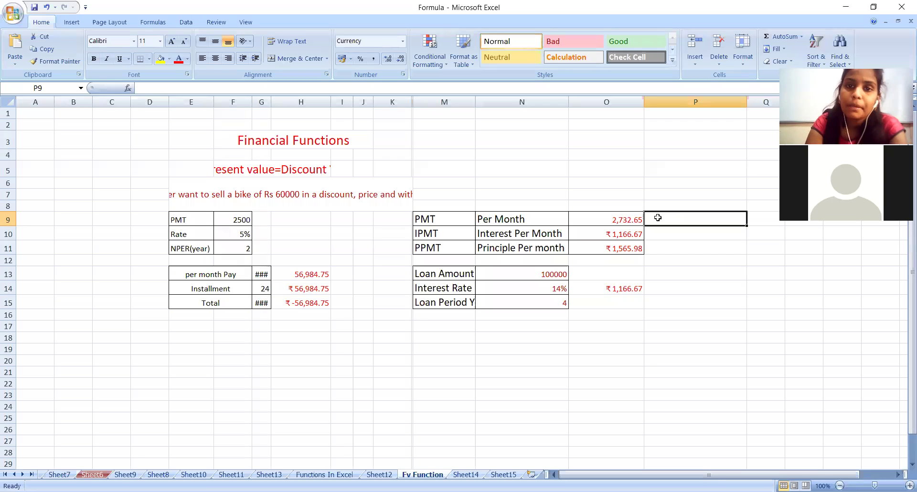
pyautogui.write('=')
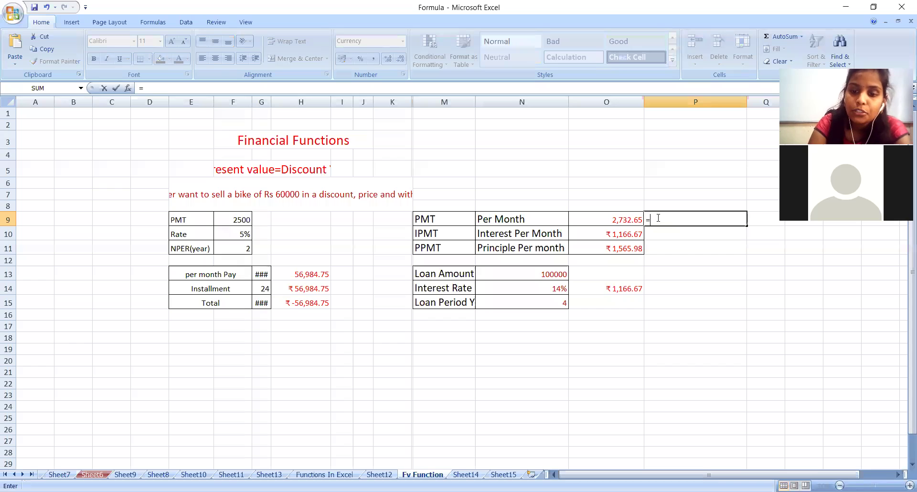
pyautogui.write('pmt')
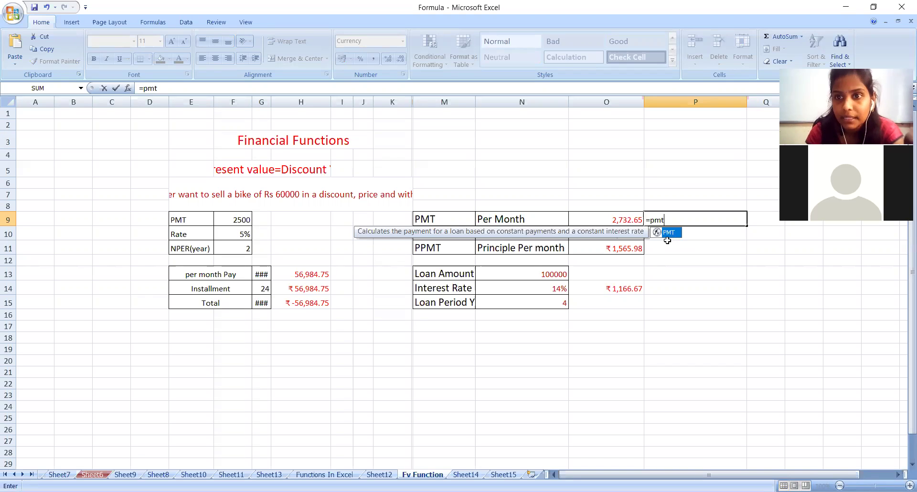
pyautogui.press('Return')
pyautogui.click(690, 219)
pyautogui.press('BackSpace')
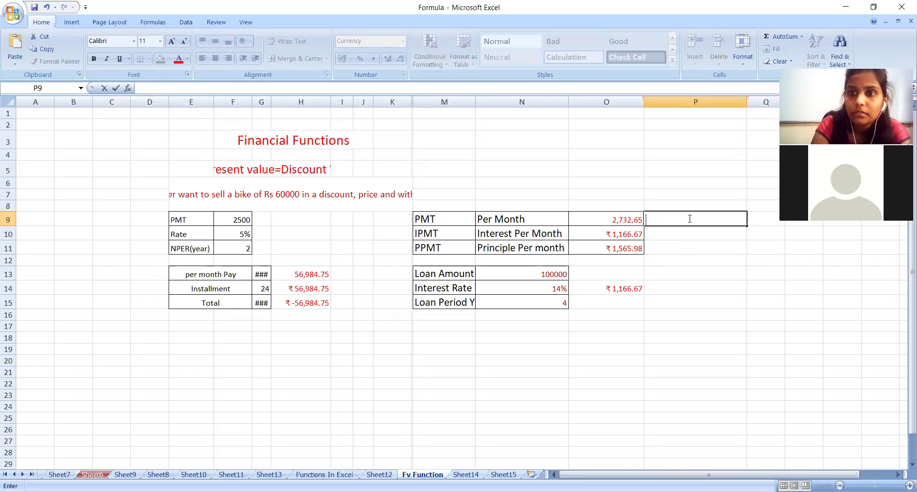
# Begin a PMT formula in cell P9, beside the Per Month result, with N14/12 as the rate
pyautogui.write('=')
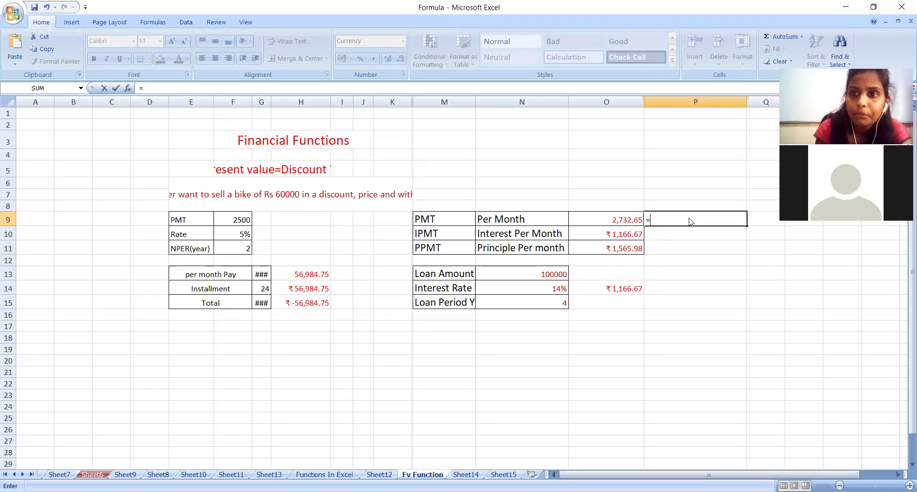
pyautogui.write('pmt')
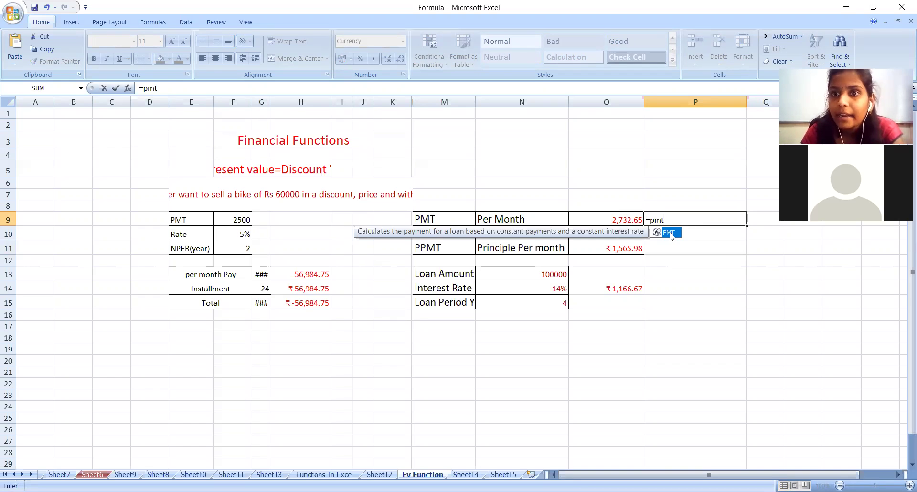
pyautogui.doubleClick(670, 233)
pyautogui.click(562, 289)
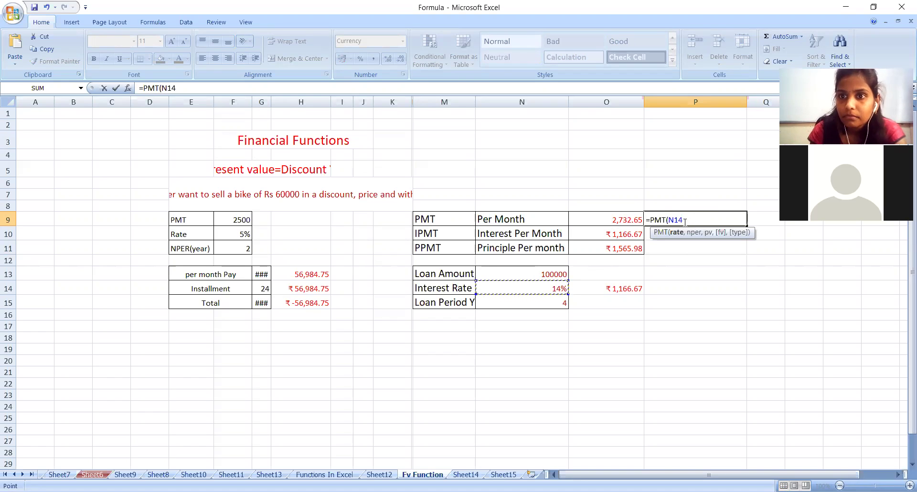
pyautogui.write('/')
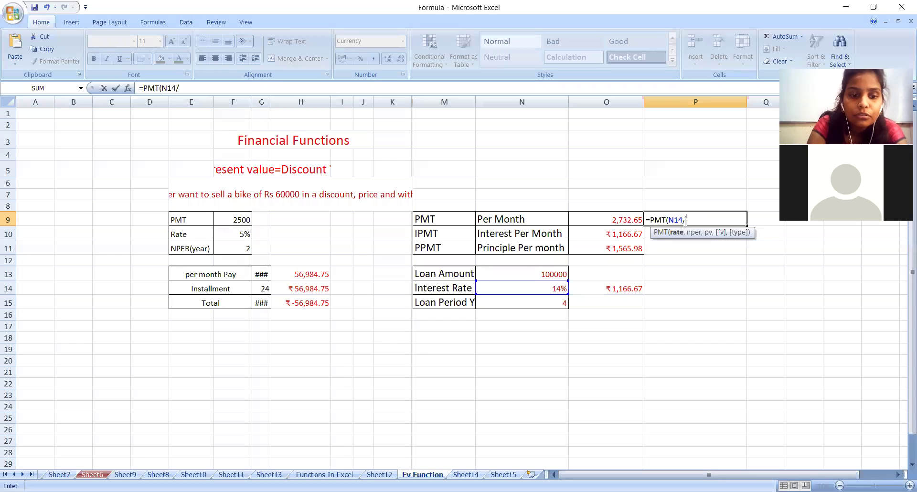
pyautogui.write('12,')
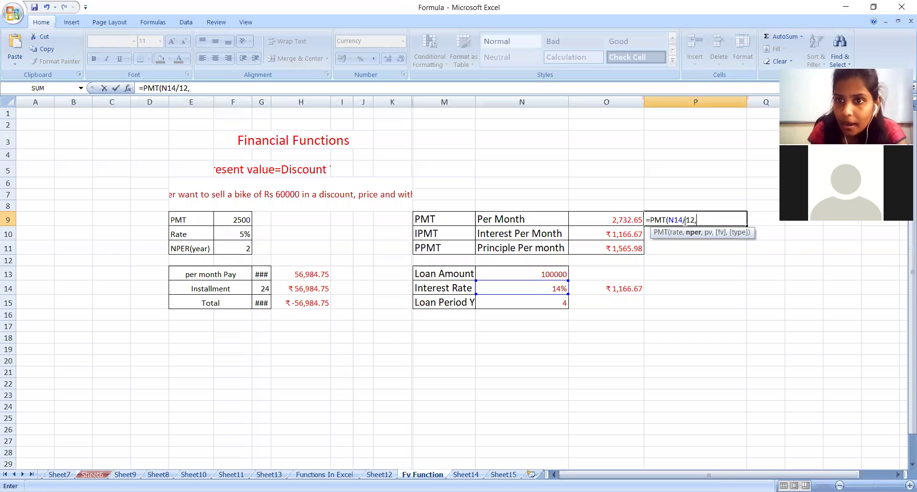
# Complete the P9 PMT formula with N15*12 as the number of periods and N13 as the present value
pyautogui.click(555, 303)
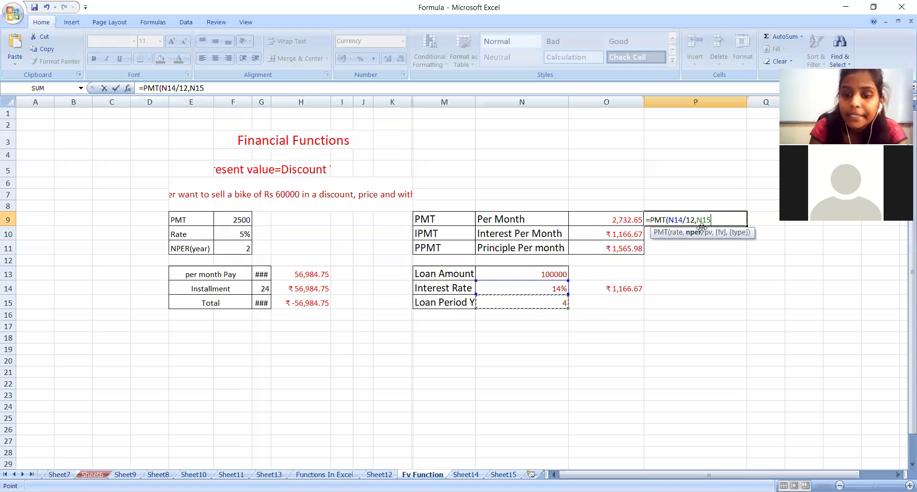
pyautogui.write('*12')
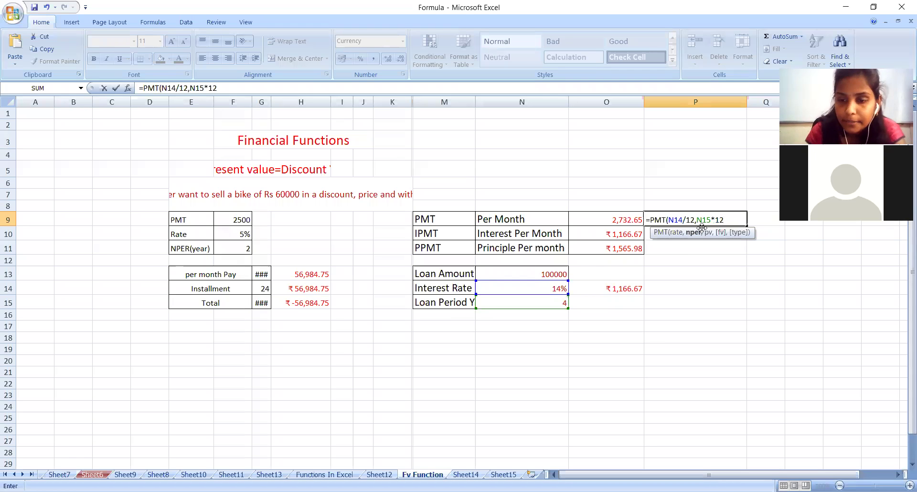
pyautogui.write(',')
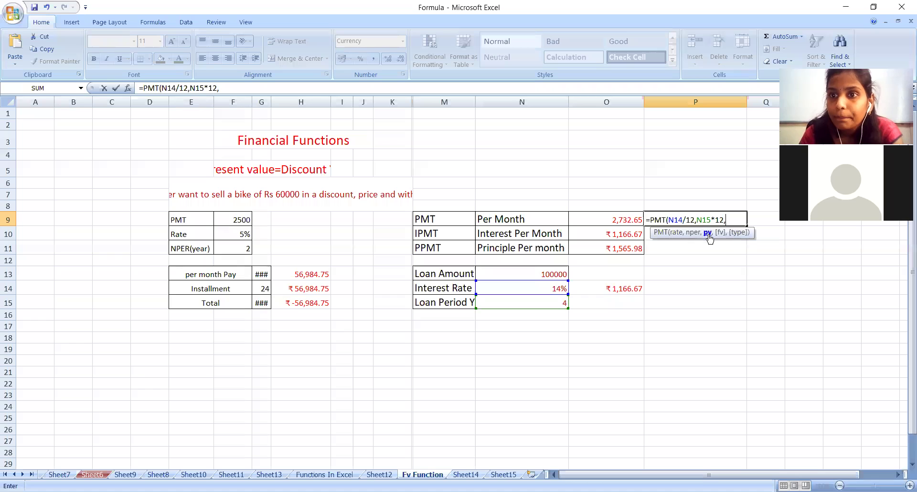
pyautogui.click(553, 274)
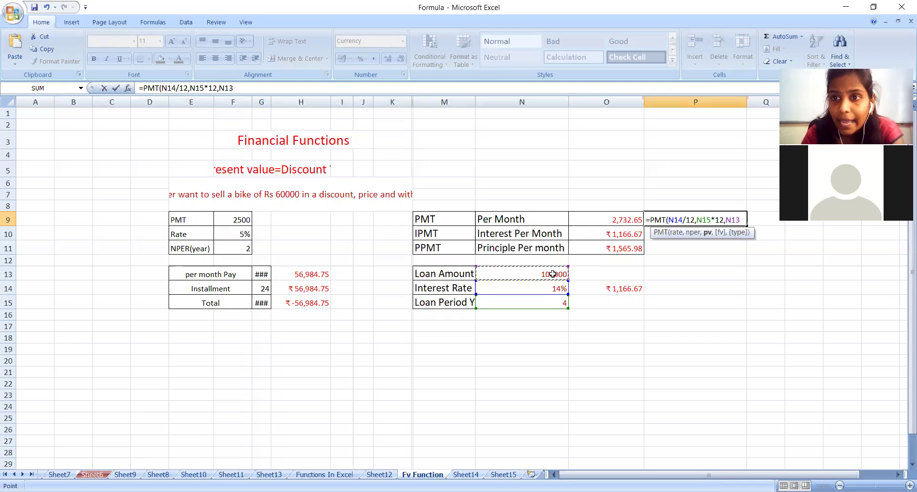
pyautogui.write(')')
pyautogui.press('Return')
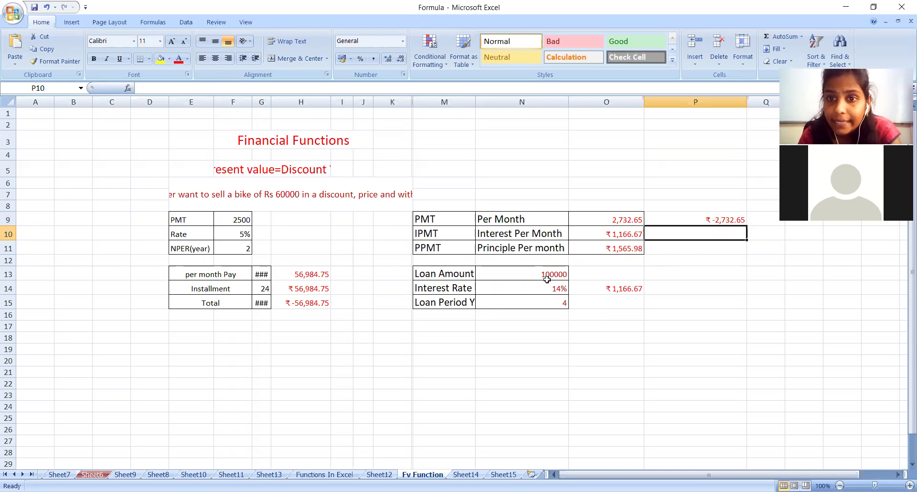
pyautogui.click(717, 220)
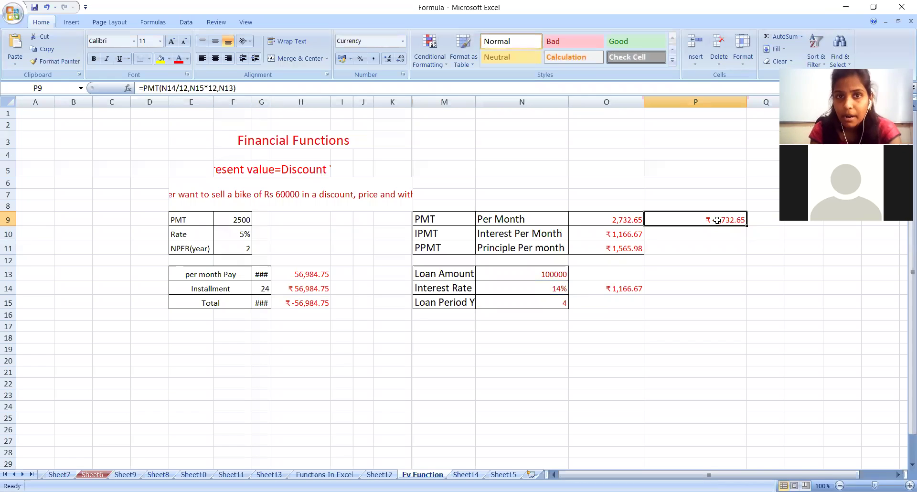
pyautogui.click(685, 232)
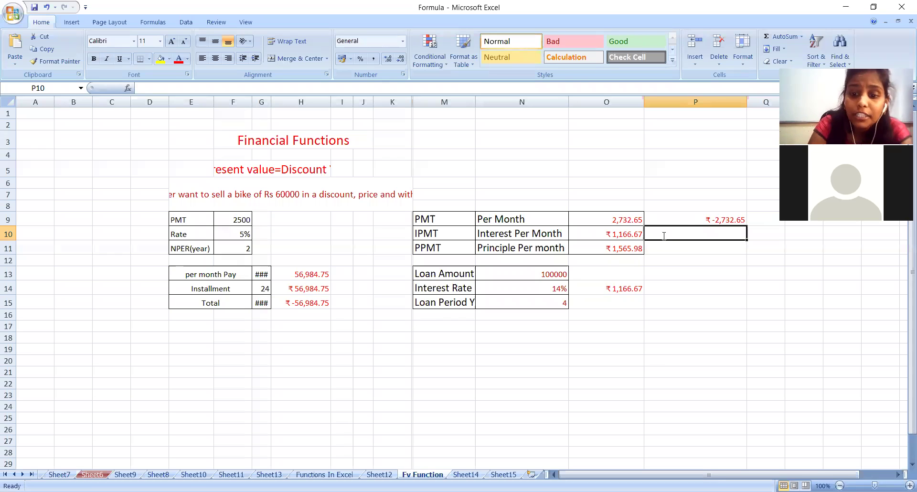
pyautogui.write('=pm')
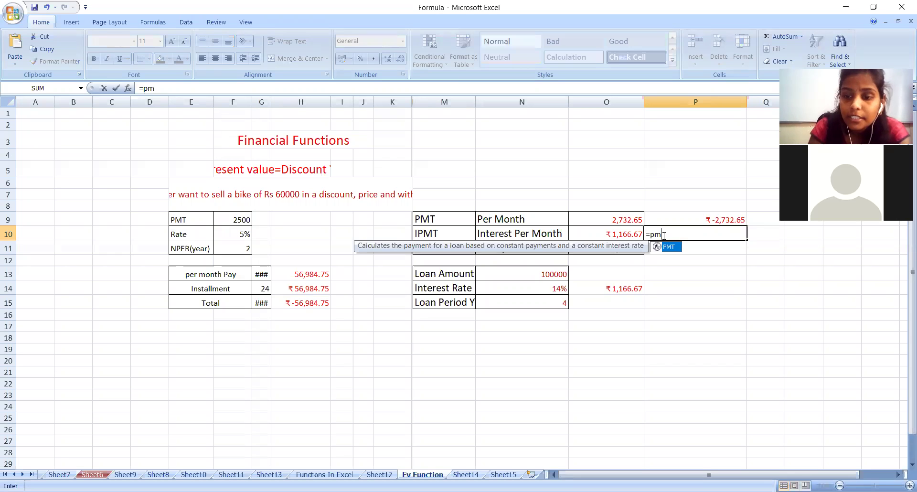
pyautogui.press('BackSpace')
pyautogui.press('BackSpace')
pyautogui.press('BackSpace')
pyautogui.write('ipmt')
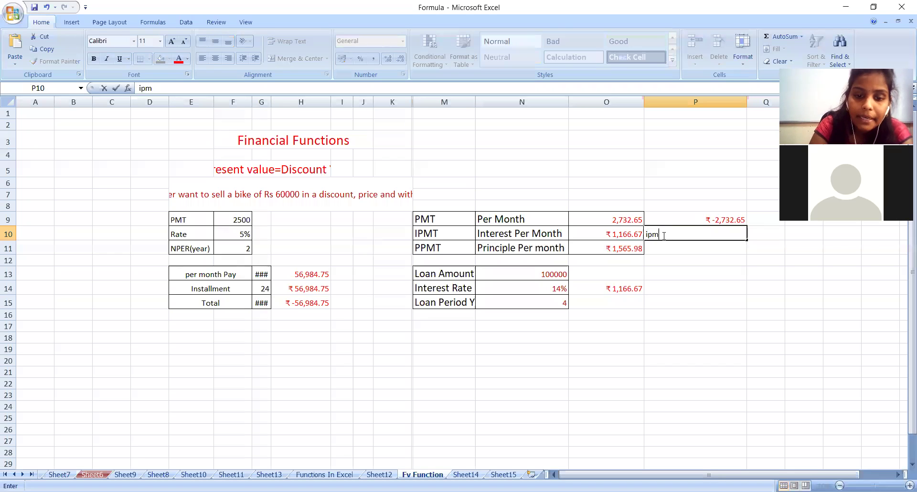
pyautogui.press('BackSpace')
pyautogui.press('BackSpace')
pyautogui.press('BackSpace')
pyautogui.press('BackSpace')
# Begin an IPMT formula in cell P10, beside the Interest Per Month result, with N14/12 as the rate
pyautogui.write('=i')
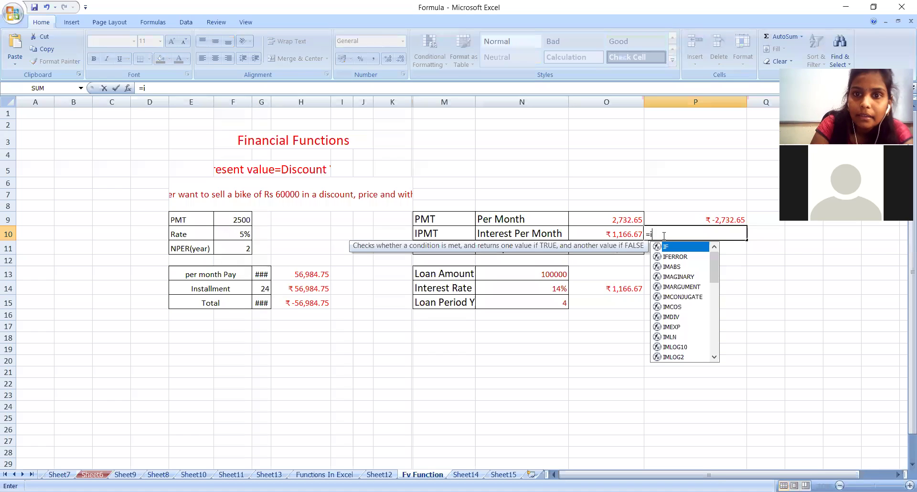
pyautogui.write('pmt')
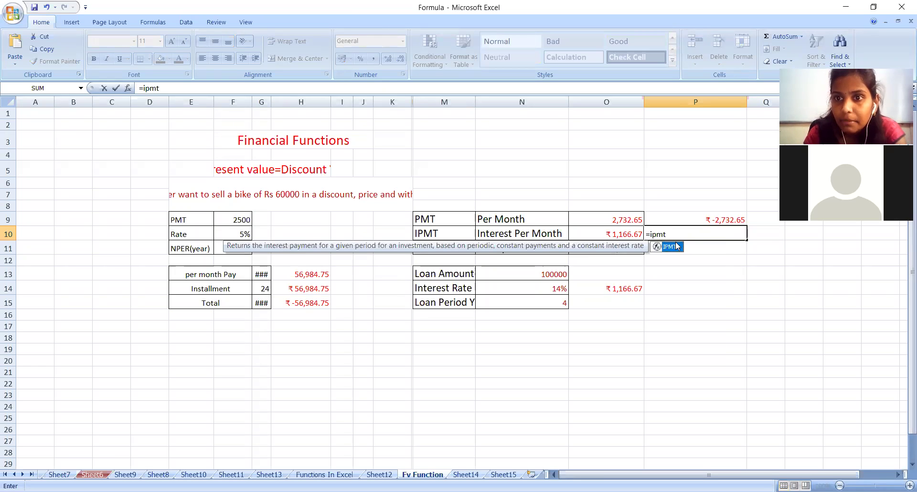
pyautogui.doubleClick(676, 246)
pyautogui.click(562, 291)
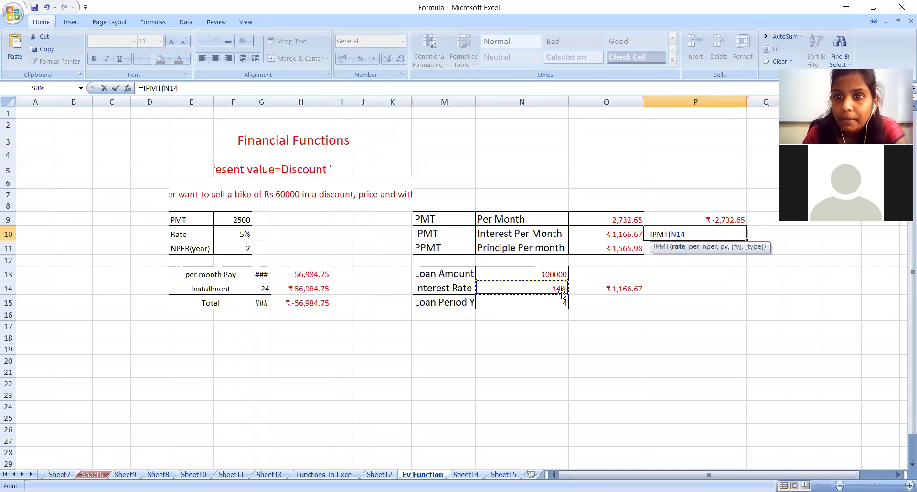
pyautogui.write('/12')
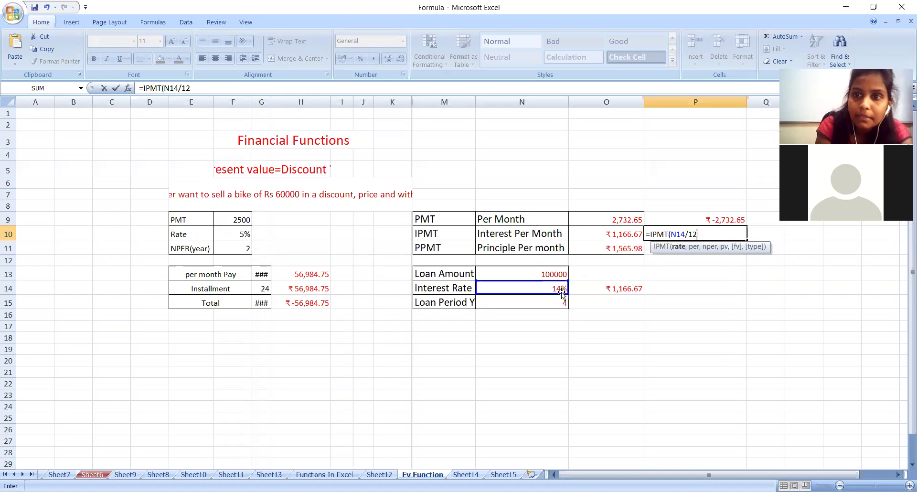
pyautogui.write(',')
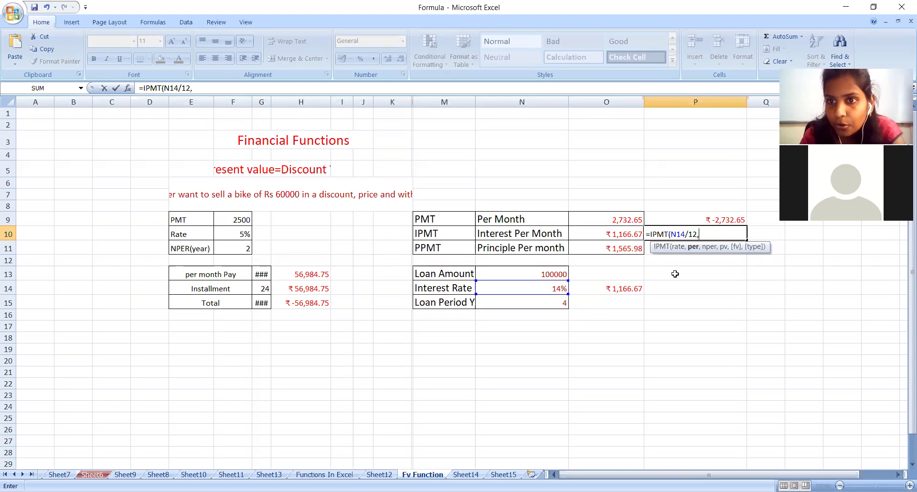
# Try to complete the P10 IPMT formula with only N15*12 and N13 after the rate
pyautogui.click(558, 303)
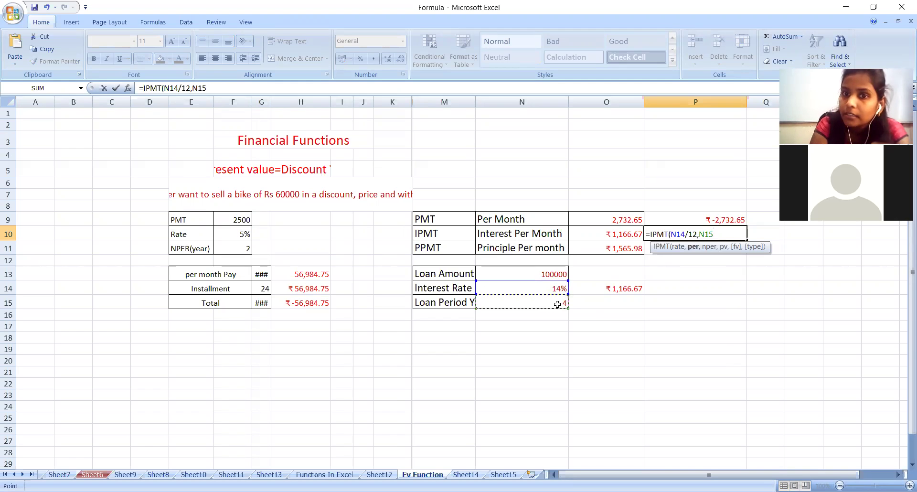
pyautogui.write('*12')
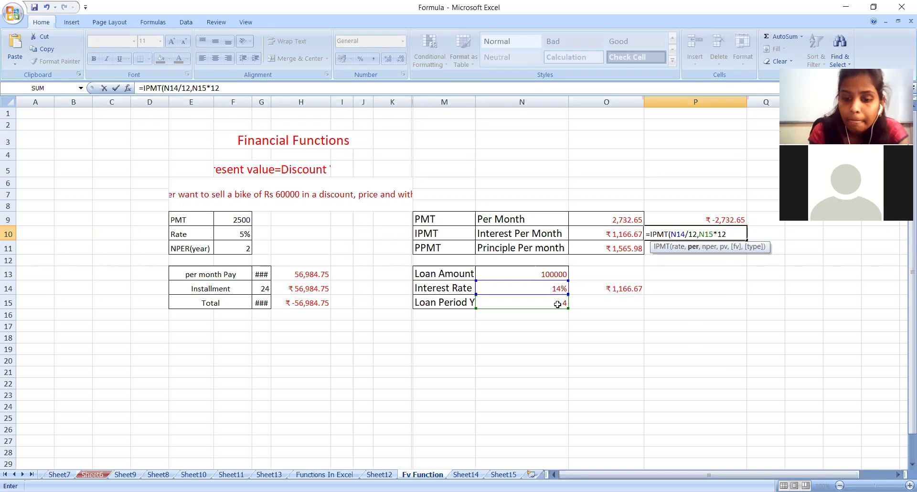
pyautogui.write(',')
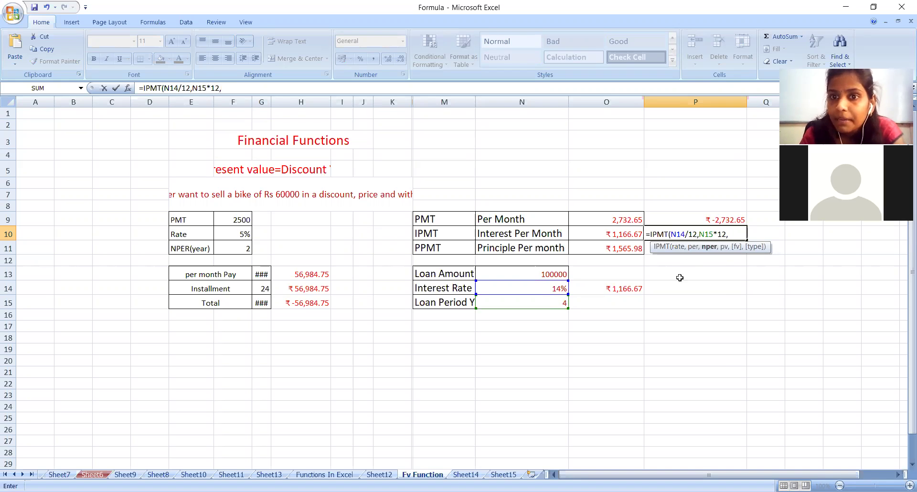
pyautogui.click(543, 275)
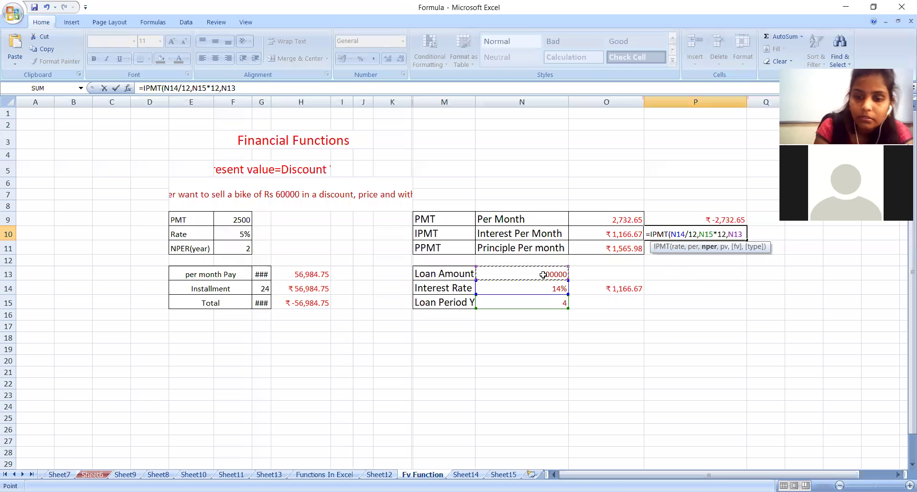
pyautogui.write(')')
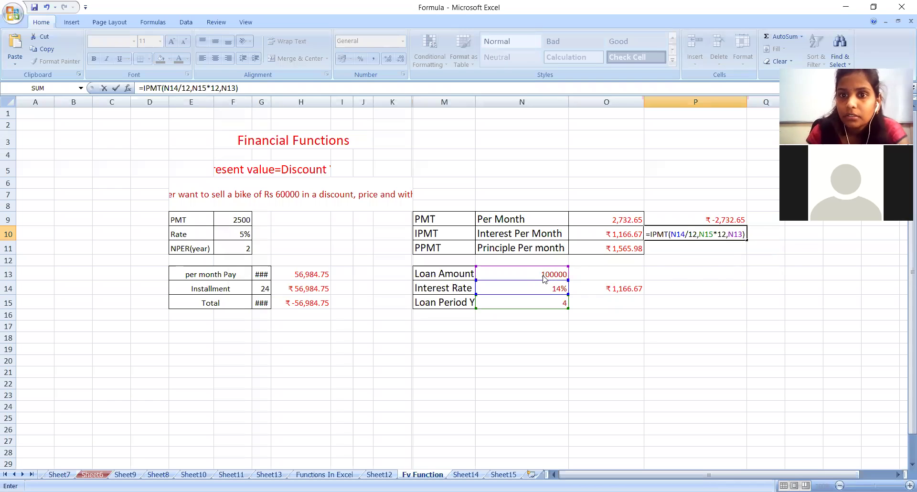
pyautogui.press('Return')
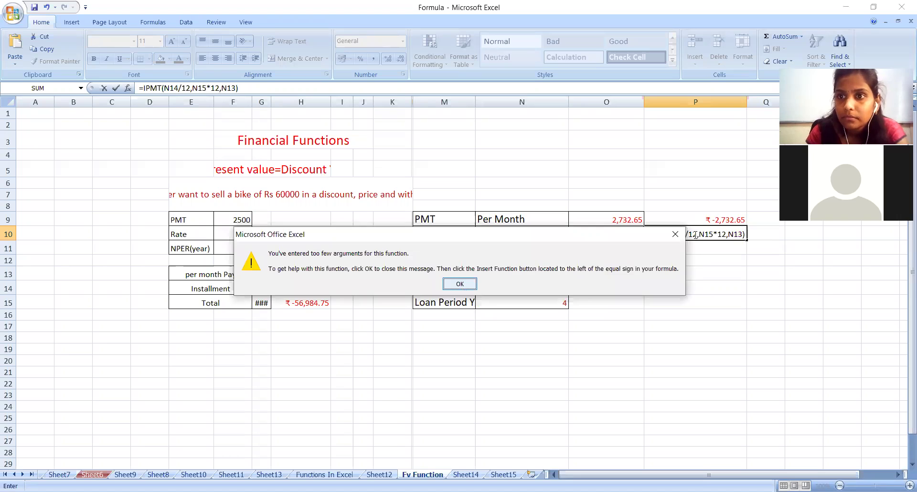
pyautogui.click(461, 287)
# Try to enter the unchanged IPMT formula in P10 again
pyautogui.click(747, 234)
pyautogui.click(747, 235)
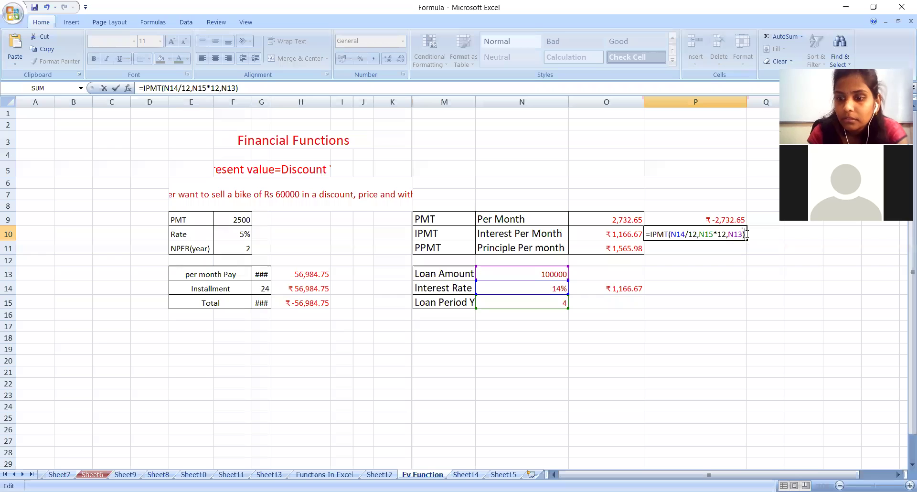
pyautogui.press('Return')
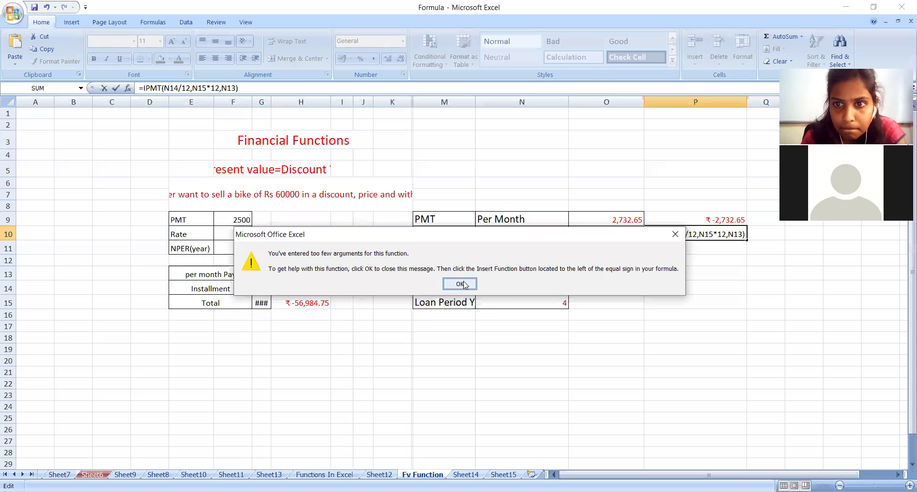
pyautogui.click(674, 235)
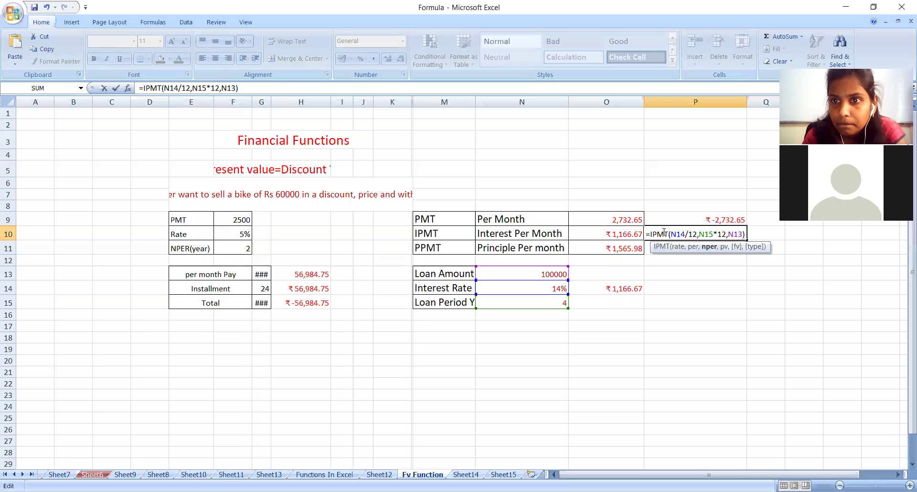
pyautogui.click(665, 233)
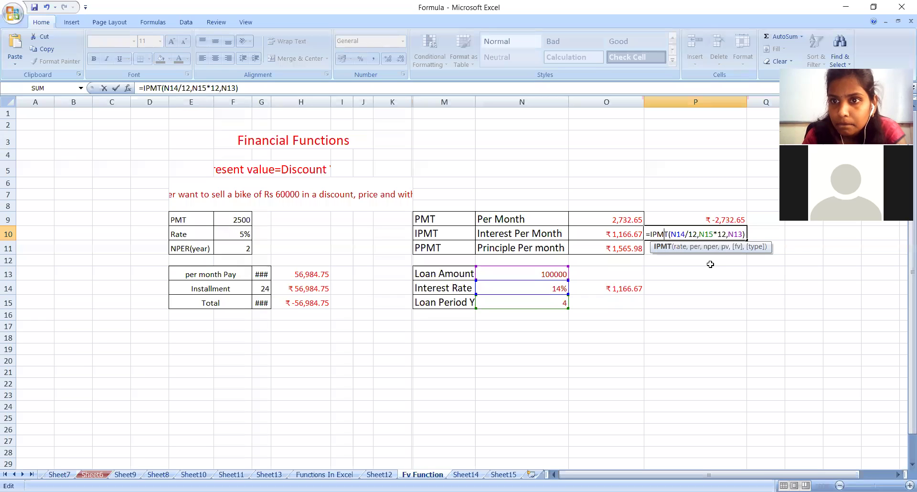
pyautogui.press('Return')
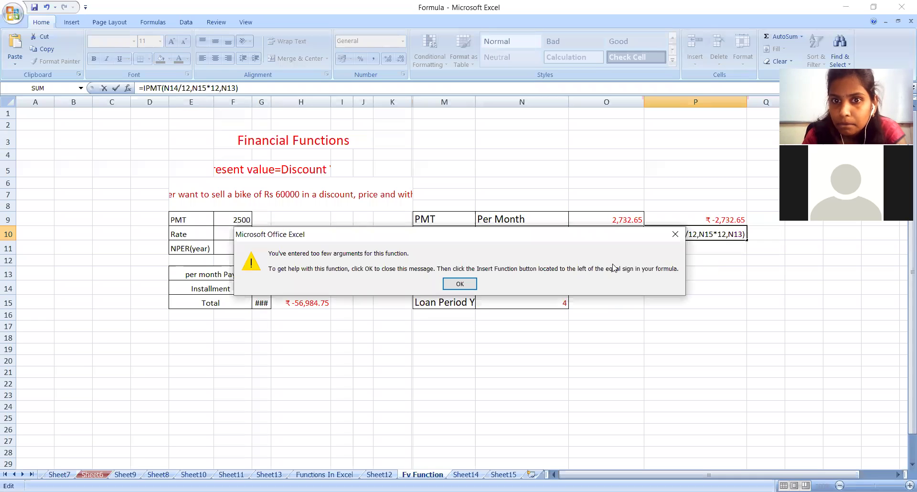
pyautogui.click(460, 284)
# Erase the IPMT formula in P10 back to its equals sign
pyautogui.press('BackSpace')
pyautogui.press('BackSpace')
pyautogui.press('BackSpace')
pyautogui.press('BackSpace')
pyautogui.press('BackSpace')
pyautogui.press('BackSpace')
pyautogui.press('BackSpace')
pyautogui.press('BackSpace')
pyautogui.press('BackSpace')
pyautogui.press('BackSpace')
pyautogui.press('BackSpace')
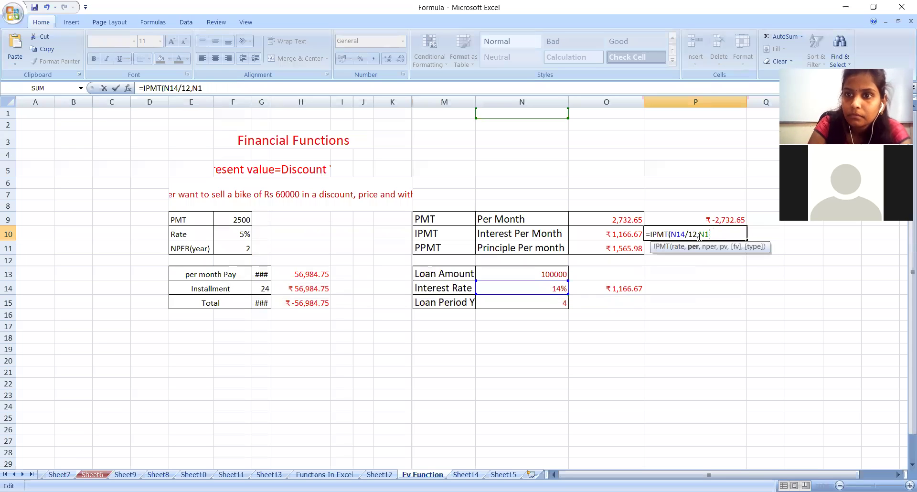
pyautogui.press('BackSpace')
pyautogui.press('BackSpace')
pyautogui.press('BackSpace')
pyautogui.press('BackSpace')
pyautogui.press('BackSpace')
pyautogui.press('BackSpace')
pyautogui.press('BackSpace')
pyautogui.press('BackSpace')
pyautogui.press('BackSpace')
pyautogui.press('BackSpace')
pyautogui.press('BackSpace')
pyautogui.press('BackSpace')
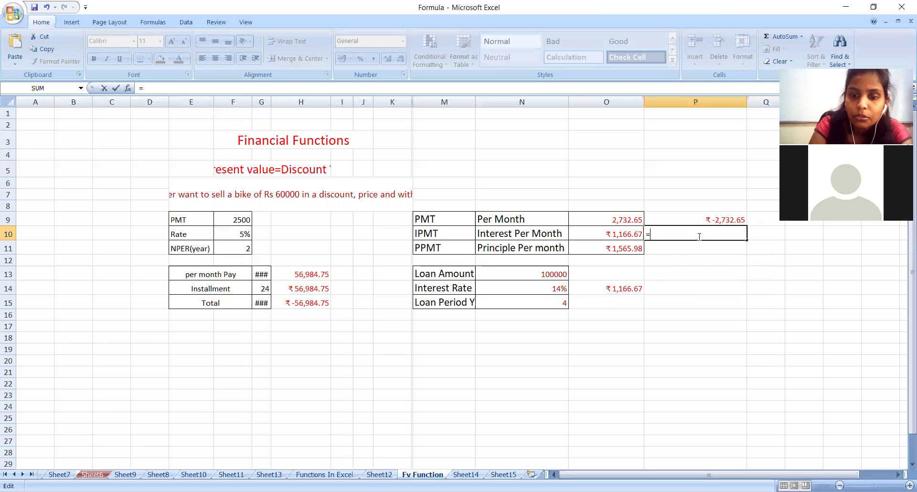
# Try to enter =IPMT(N14/12,N15*12,N13) in P10, without a separate period argument
pyautogui.write('i')
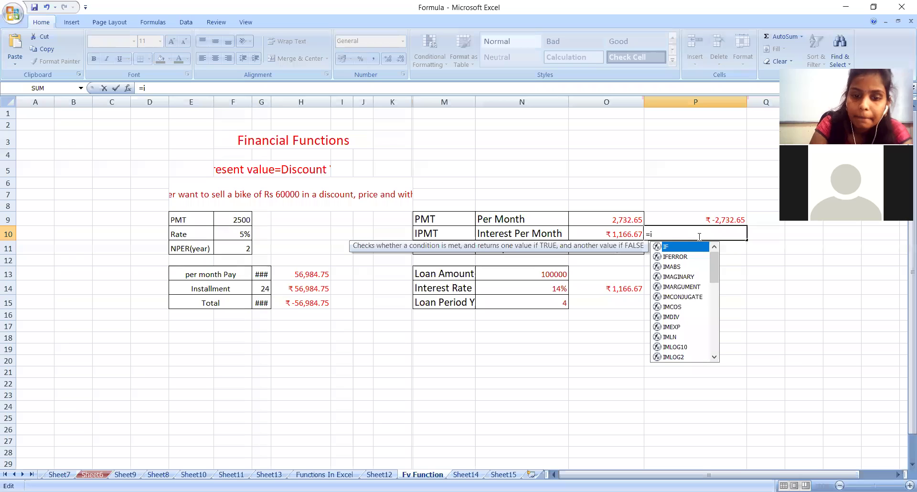
pyautogui.write('pmt')
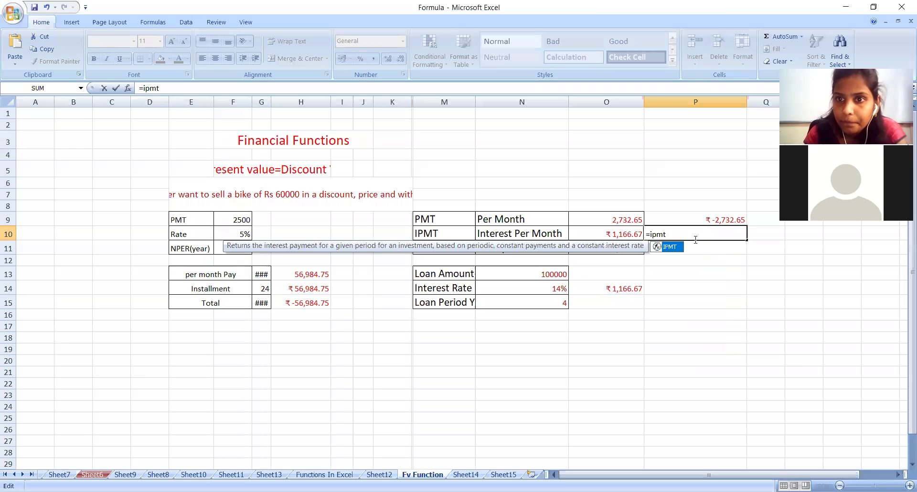
pyautogui.doubleClick(668, 248)
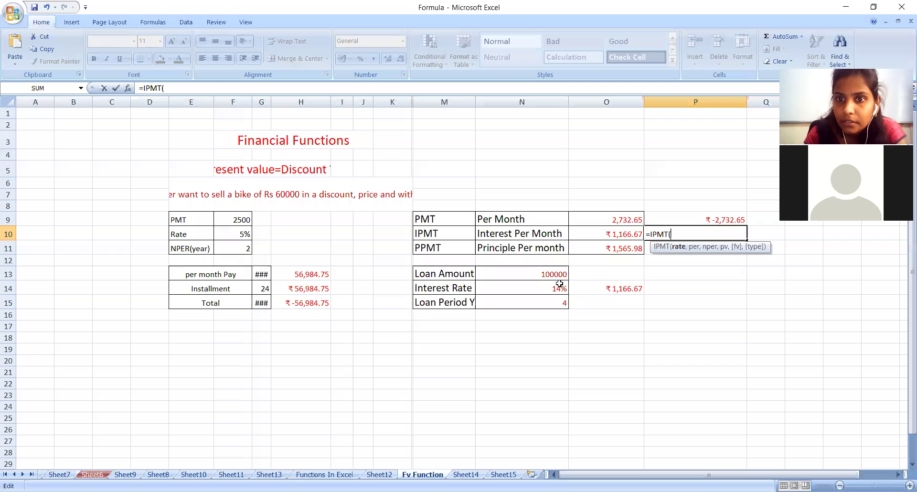
pyautogui.click(556, 288)
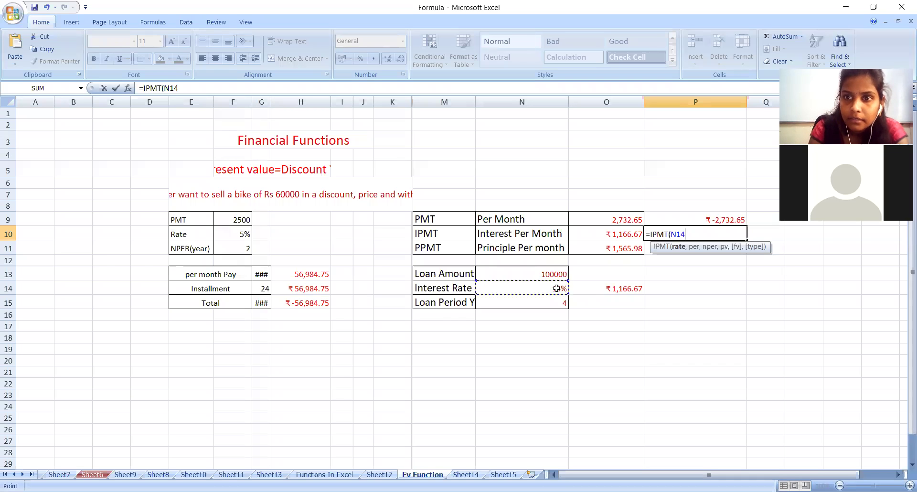
pyautogui.write('/12')
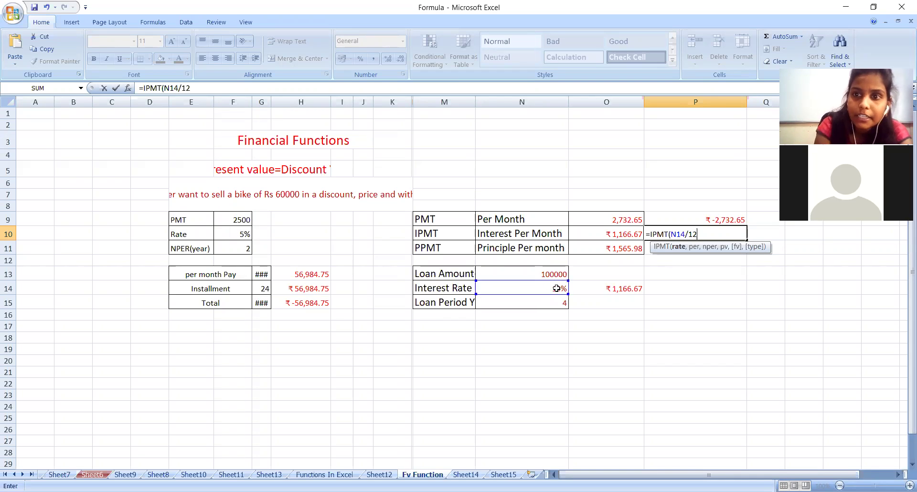
pyautogui.write(',')
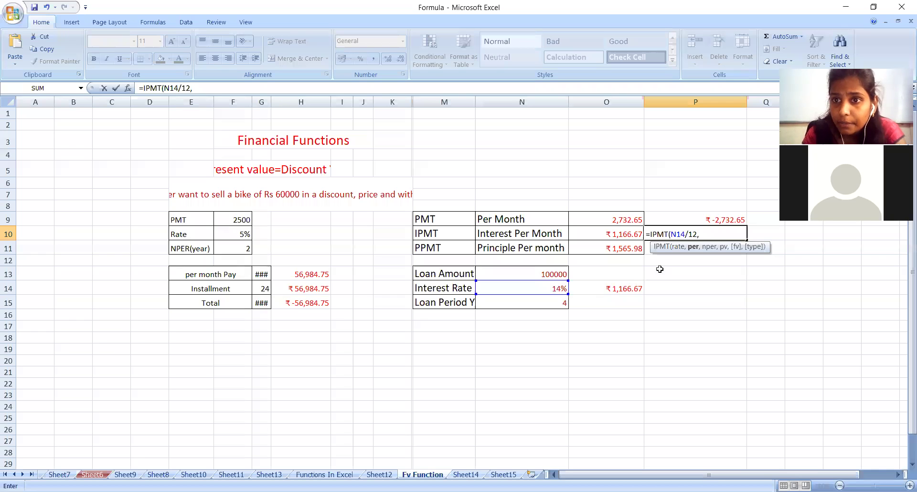
pyautogui.click(552, 307)
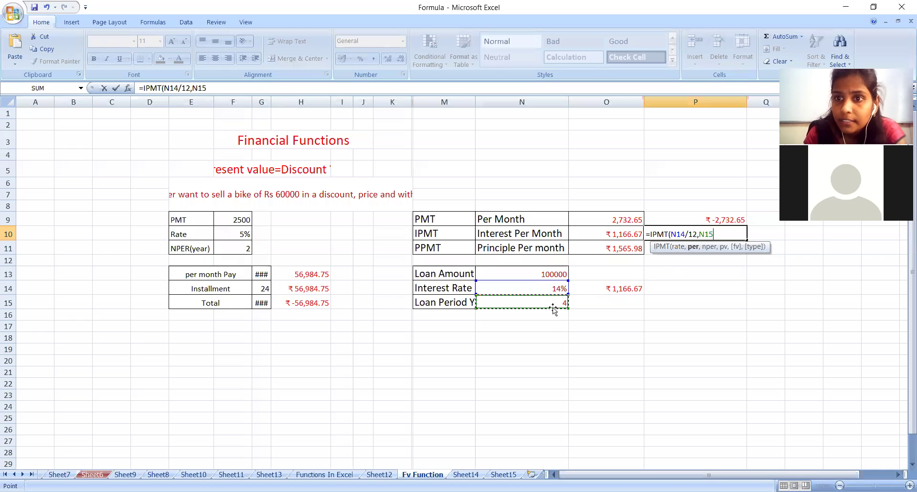
pyautogui.write('*12')
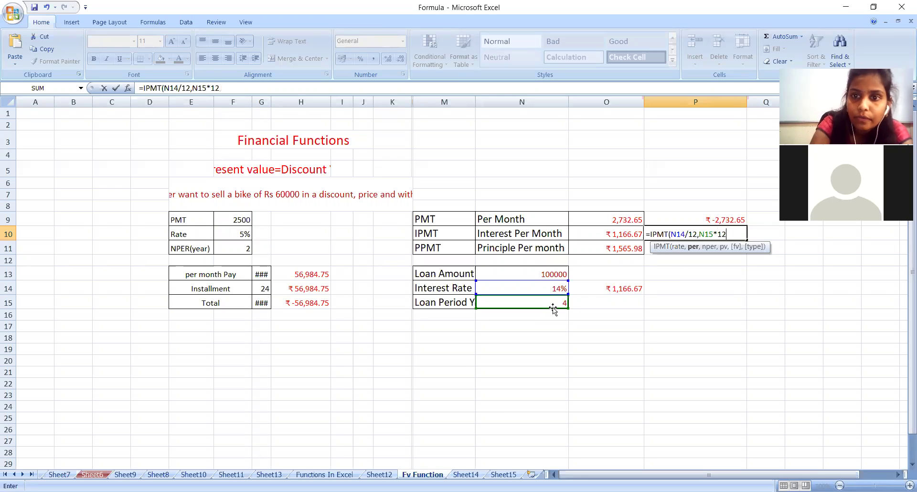
pyautogui.write(',')
pyautogui.click(556, 273)
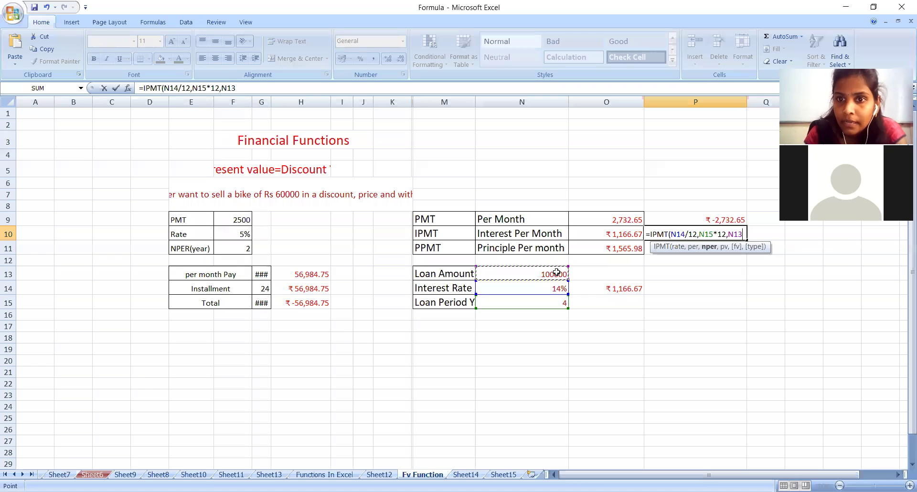
pyautogui.write(')')
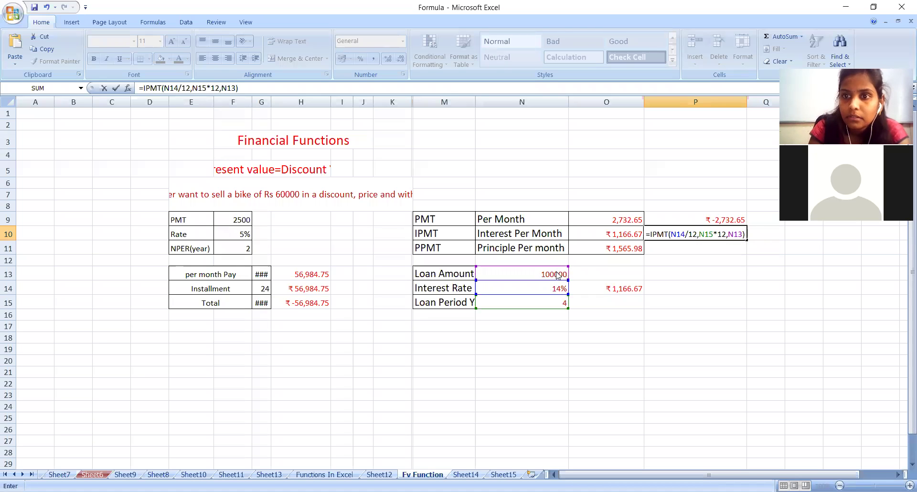
pyautogui.press('Return')
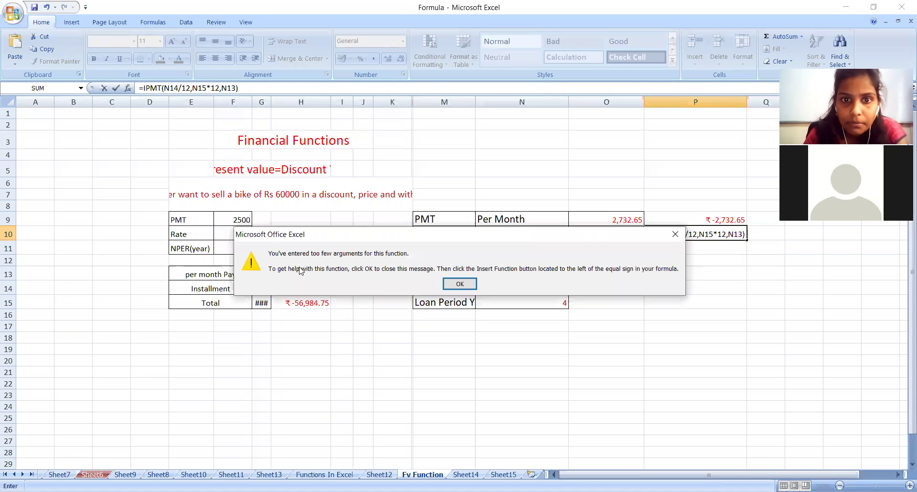
pyautogui.click(447, 284)
# Try to enter the P10 IPMT formula with M19 as its third argument
pyautogui.click(460, 352)
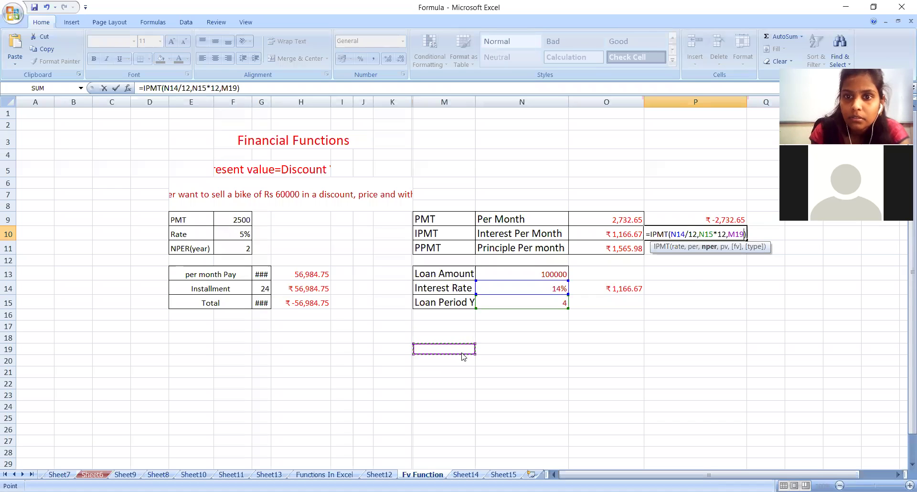
pyautogui.press('Return')
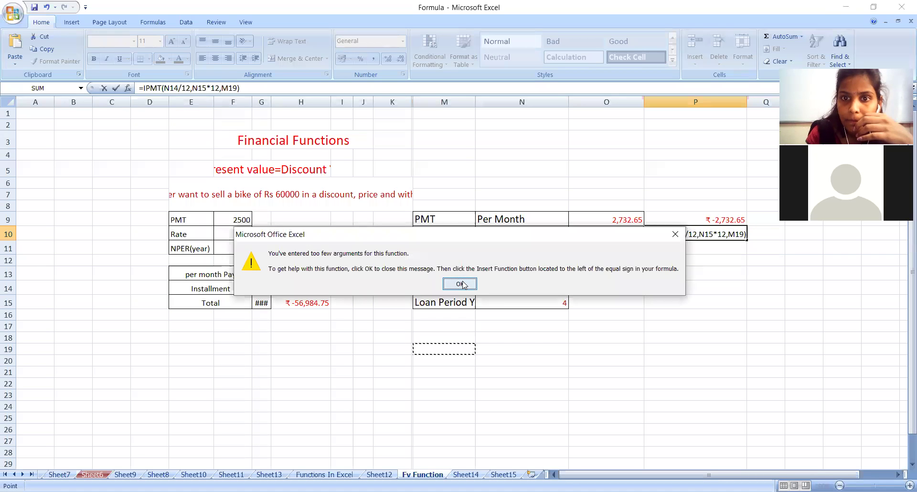
pyautogui.press('Return')
# Erase the last arguments of the P10 IPMT formula and discard the entry
pyautogui.click(717, 217)
pyautogui.click(625, 233)
pyautogui.press('BackSpace')
pyautogui.press('BackSpace')
pyautogui.press('BackSpace')
pyautogui.press('BackSpace')
pyautogui.press('BackSpace')
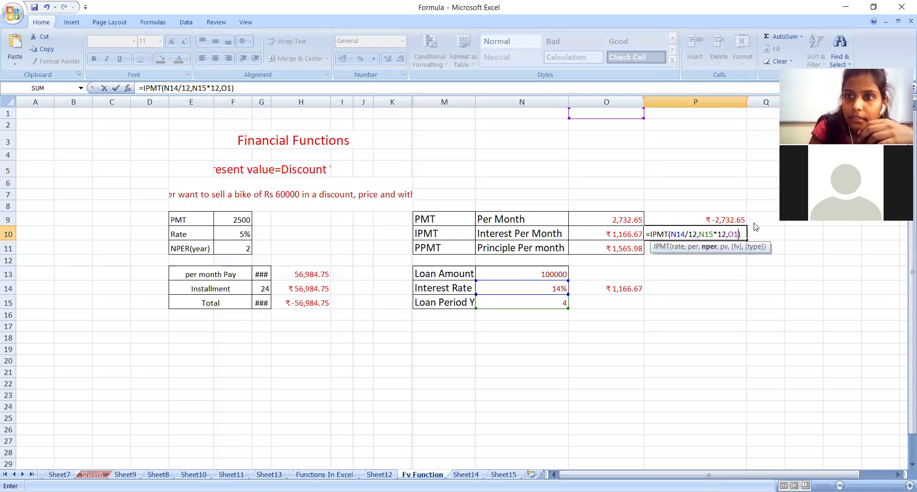
pyautogui.press('Return')
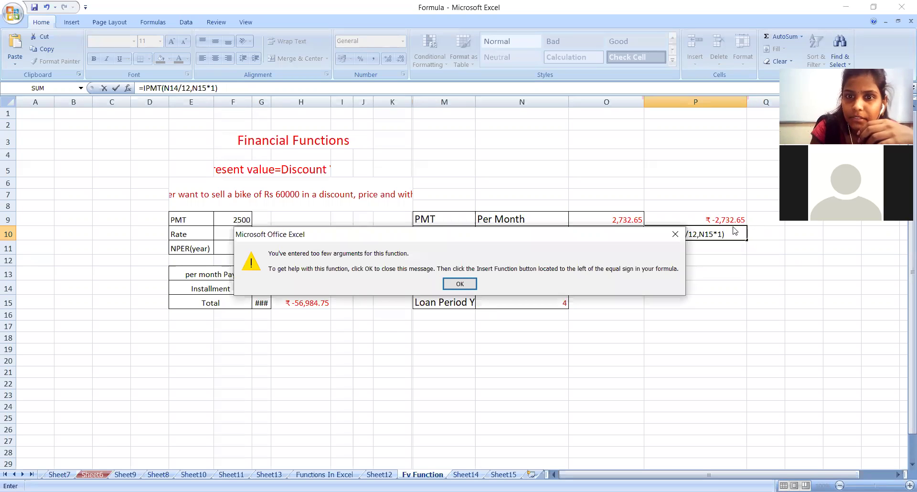
pyautogui.click(460, 285)
pyautogui.press('BackSpace')
pyautogui.press('BackSpace')
pyautogui.press('BackSpace')
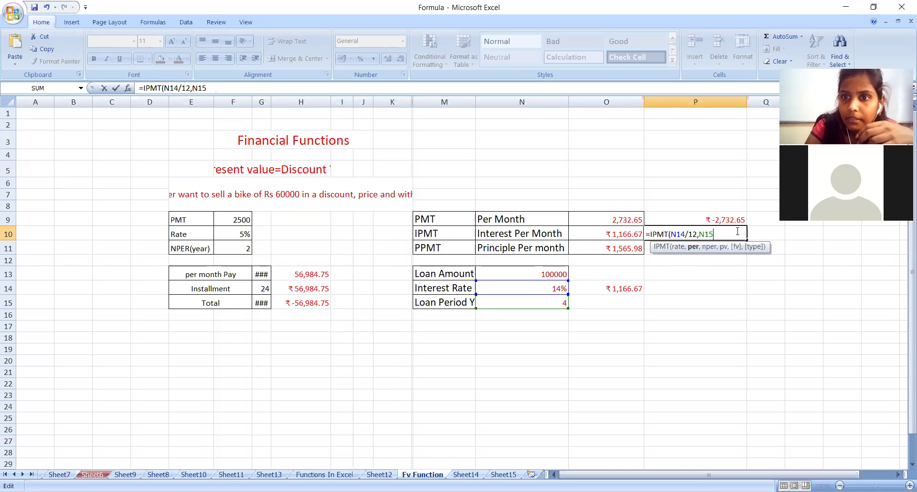
pyautogui.press('Escape')
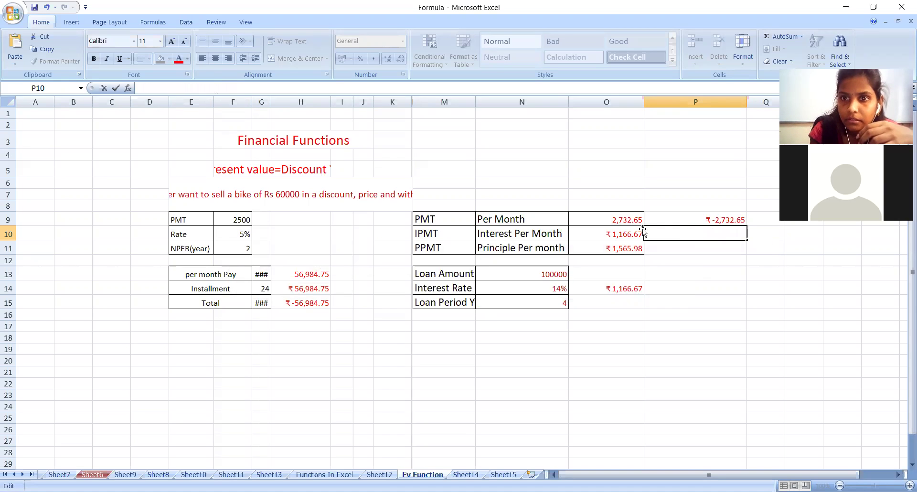
# Check the formula in O10 and begin an IPMT formula in P10 with N14 as rate, 1 as period and N15 as nper
pyautogui.click(616, 239)
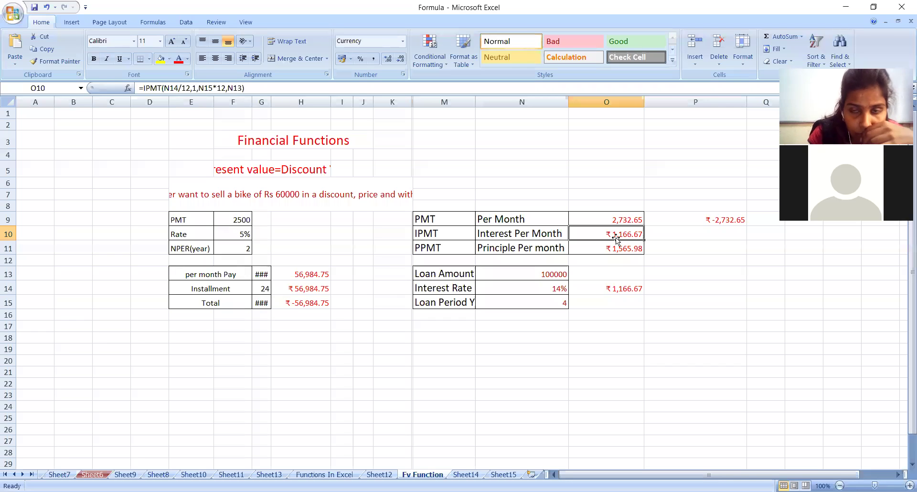
pyautogui.click(666, 231)
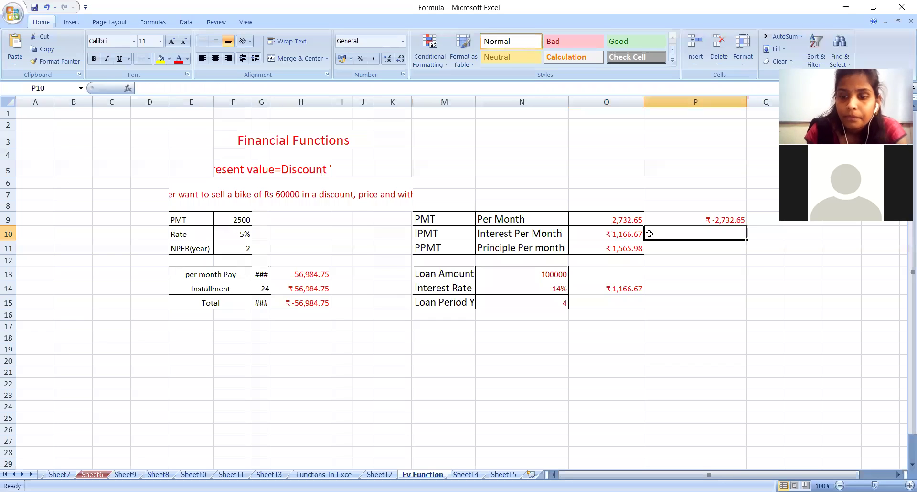
pyautogui.write('=')
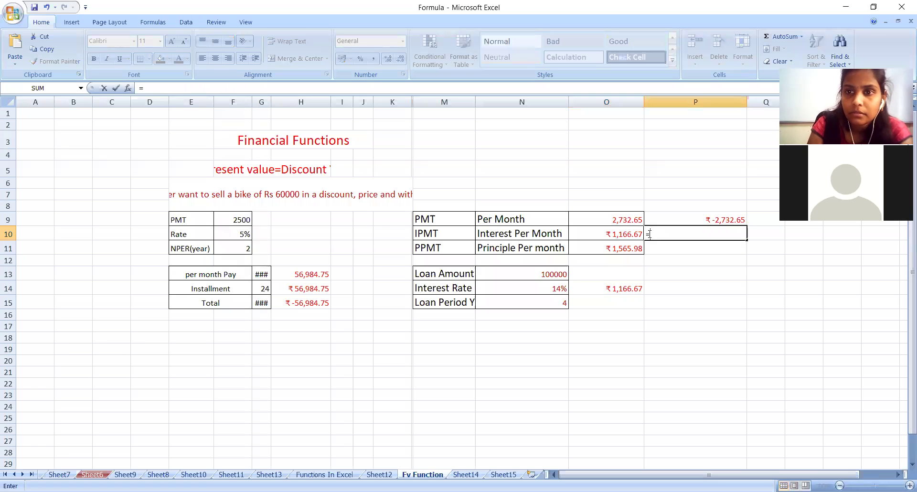
pyautogui.write('i')
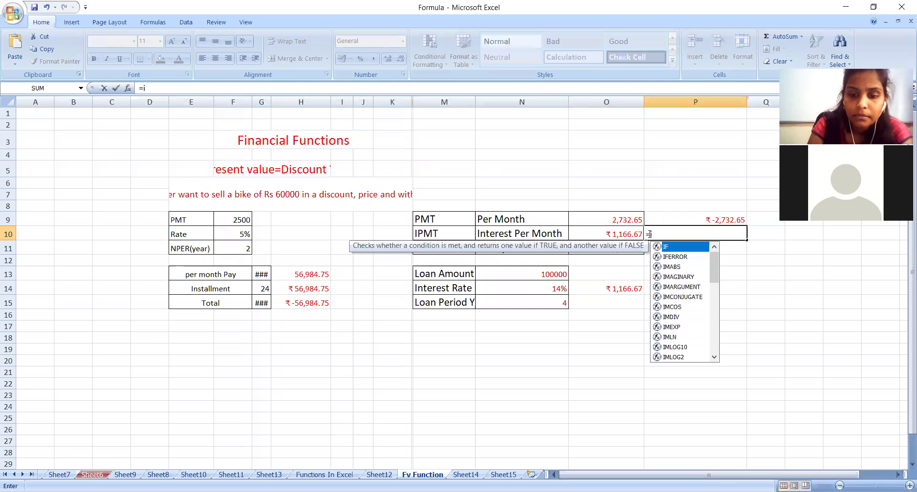
pyautogui.write('pmt')
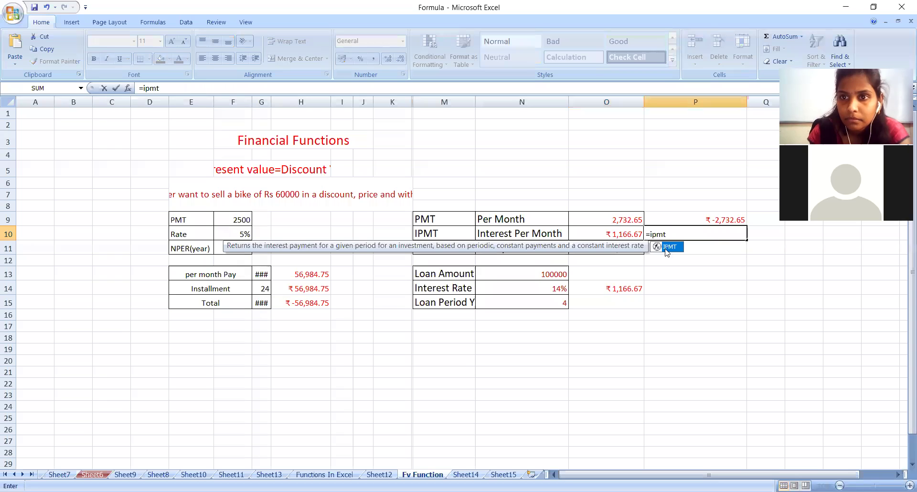
pyautogui.press('Tab')
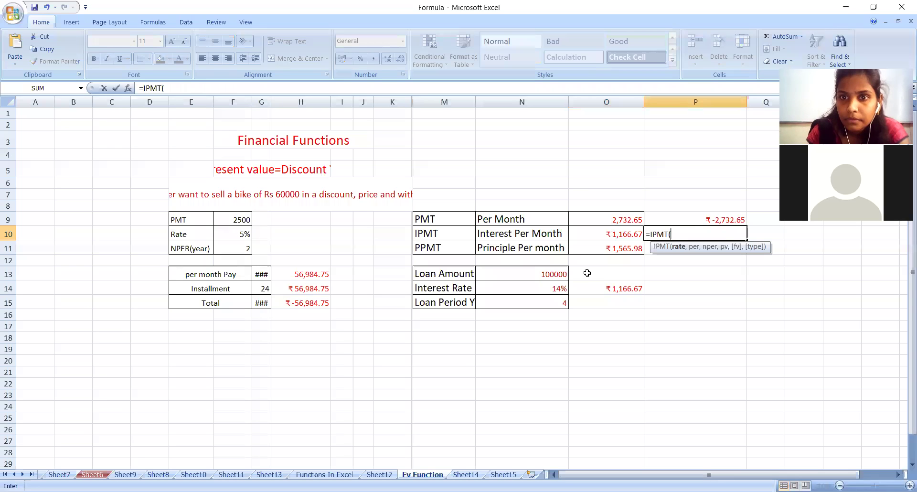
pyautogui.click(549, 289)
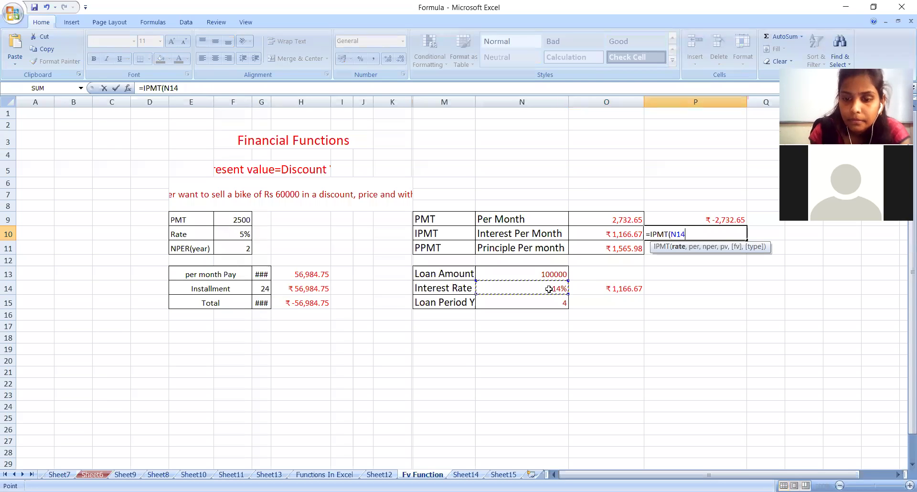
pyautogui.write(',')
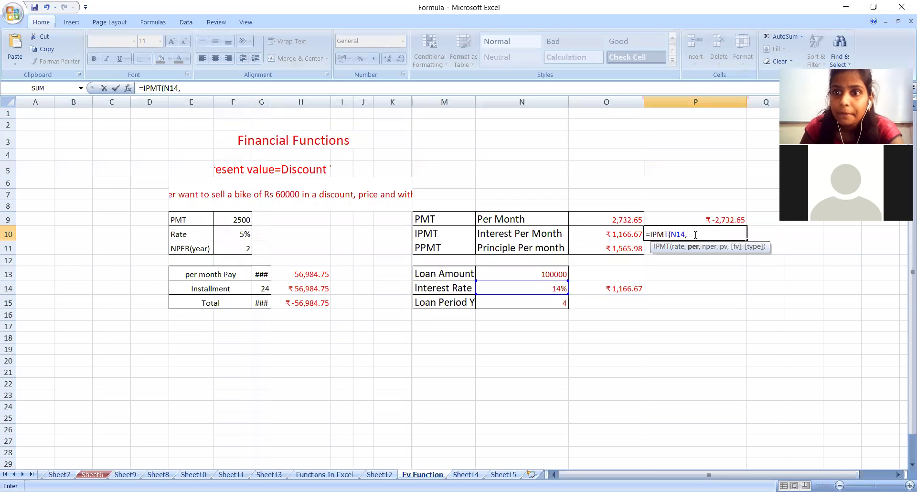
pyautogui.write('1')
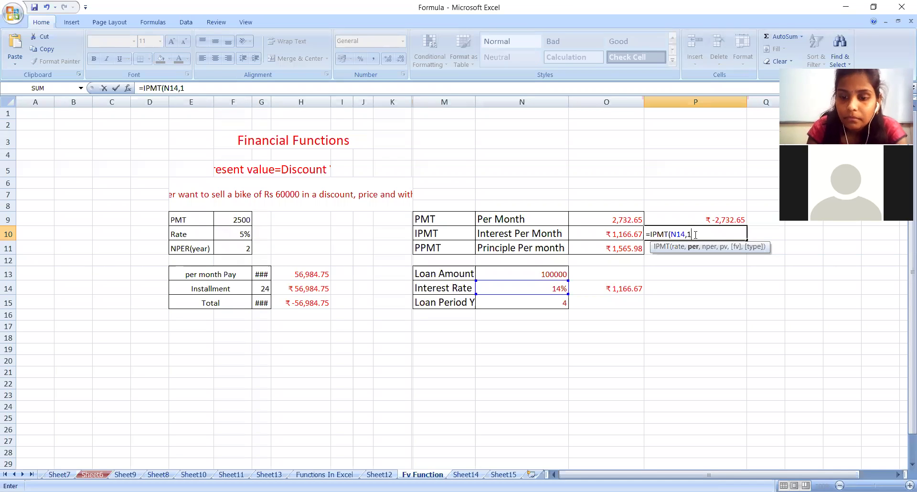
pyautogui.write(',')
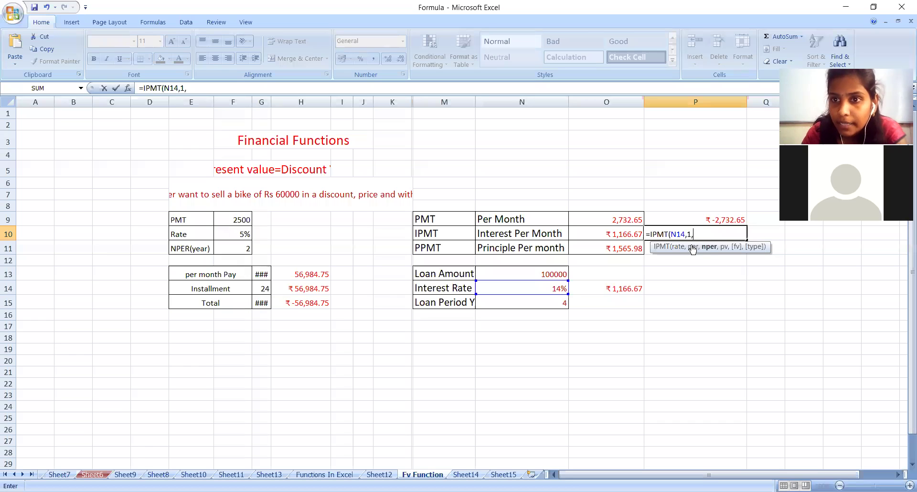
pyautogui.click(562, 302)
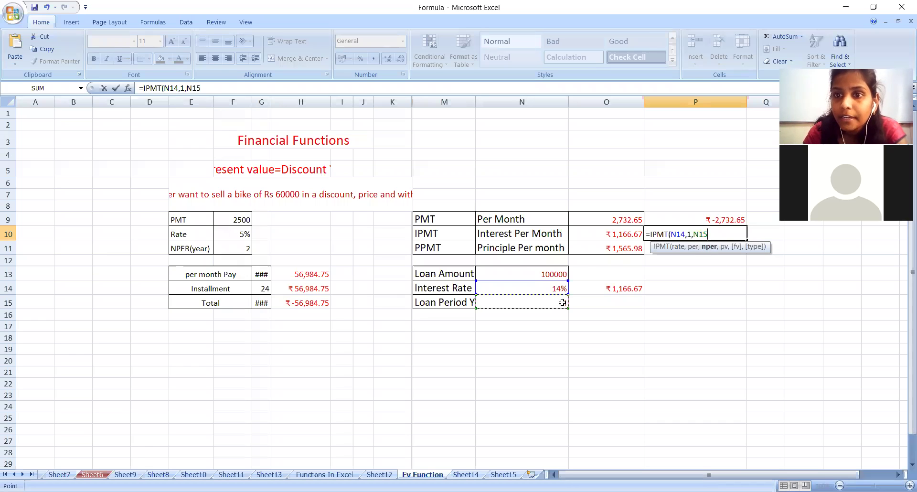
# Complete the P10 formula as =IPMT(N14/12,1,N15*12,N13) and compare it with the formula in O10
pyautogui.click(685, 234)
pyautogui.write('/12')
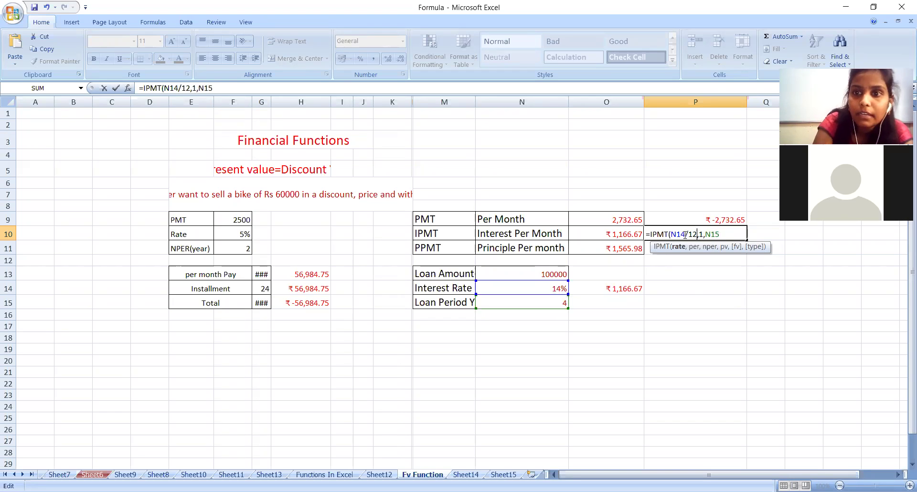
pyautogui.click(719, 235)
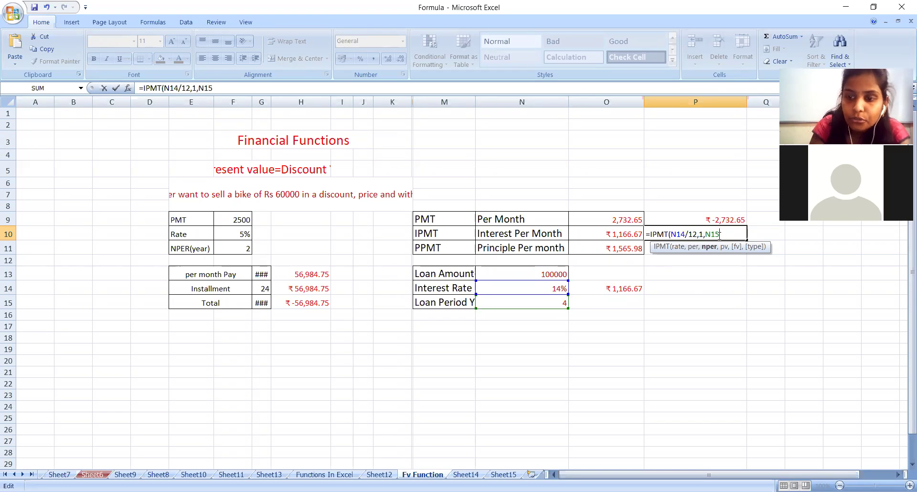
pyautogui.write('*1')
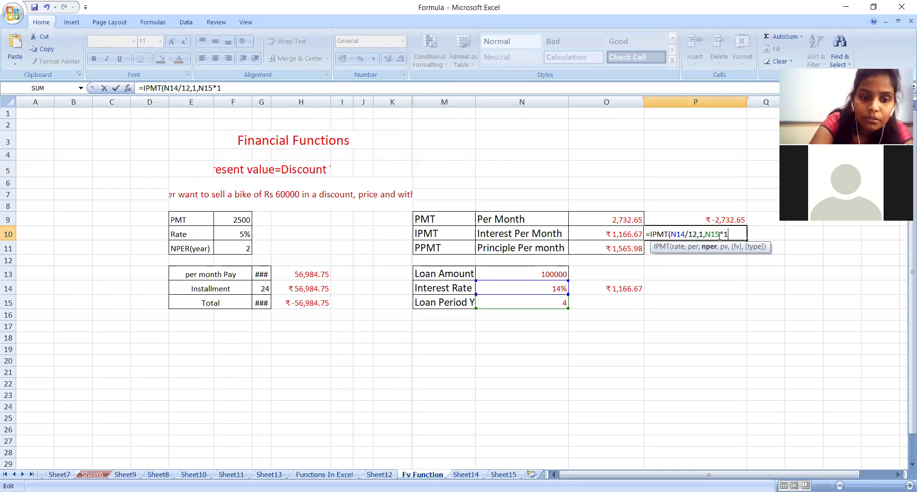
pyautogui.write('2,')
pyautogui.click(528, 273)
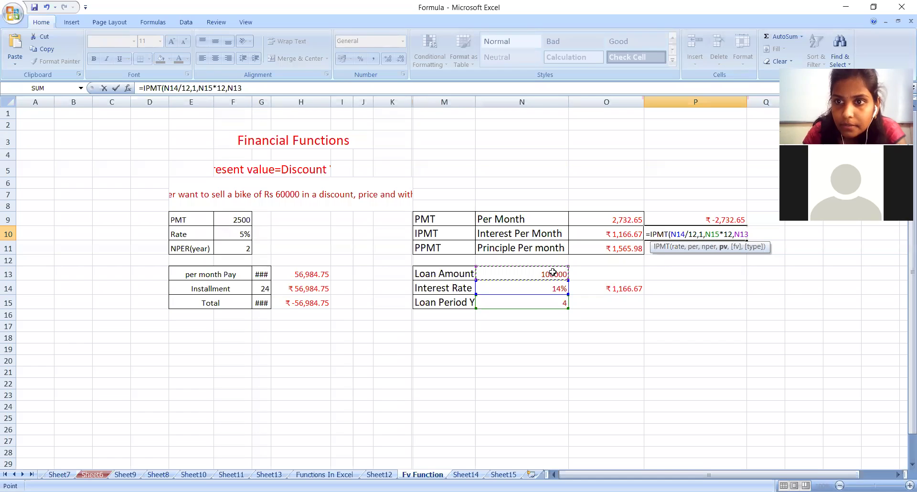
pyautogui.write(')')
pyautogui.press('Return')
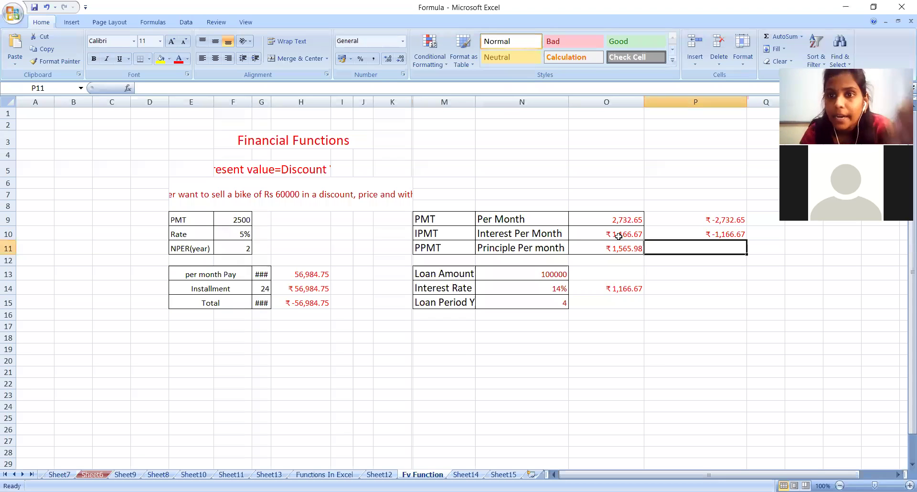
pyautogui.click(617, 236)
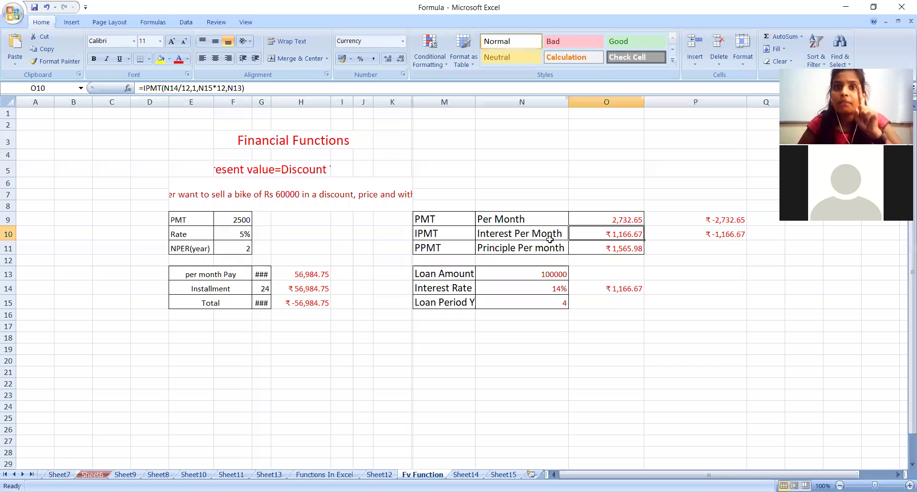
pyautogui.click(718, 234)
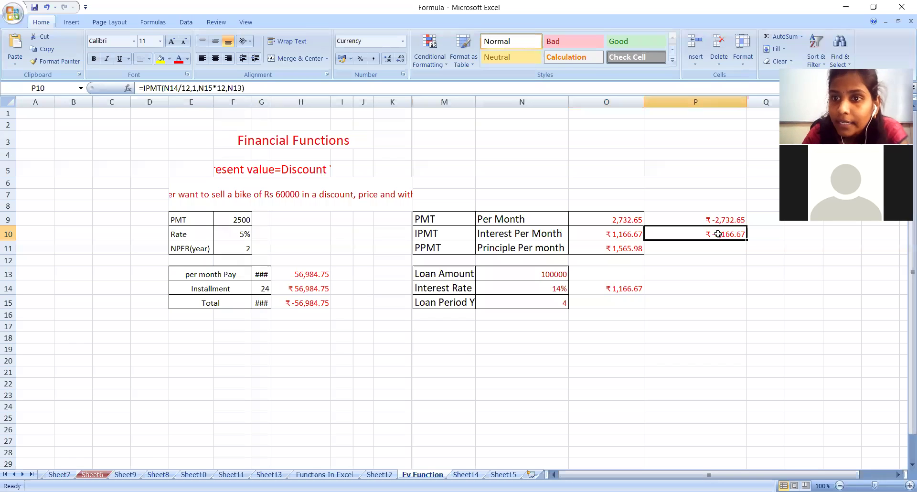
# Change the period argument of the IPMT formula in P10 to 2
pyautogui.click(196, 88)
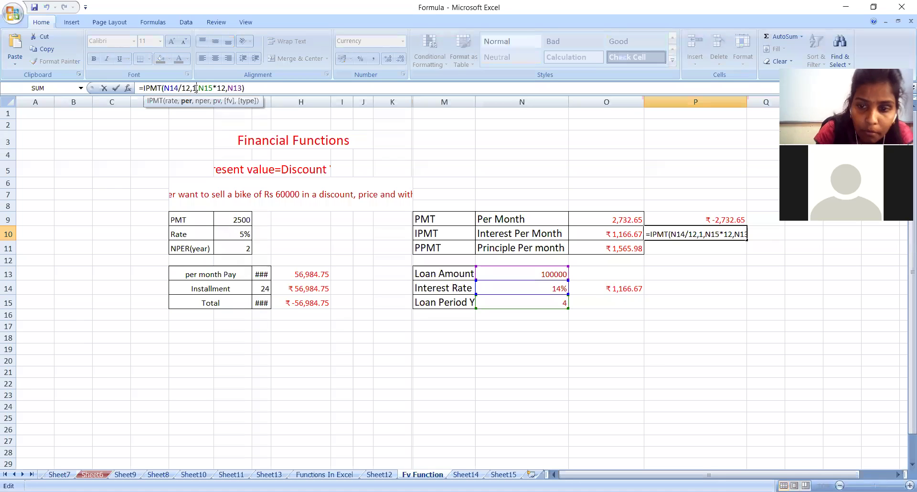
pyautogui.press('BackSpace')
pyautogui.write('2')
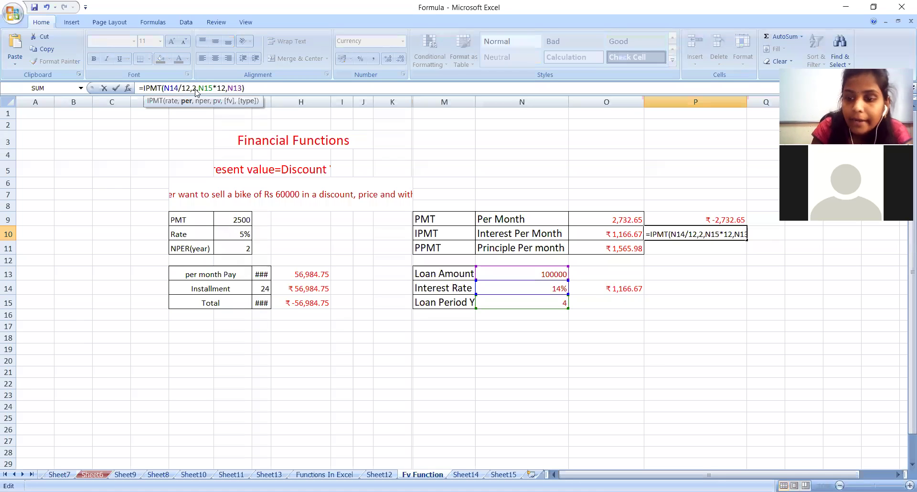
pyautogui.press('Return')
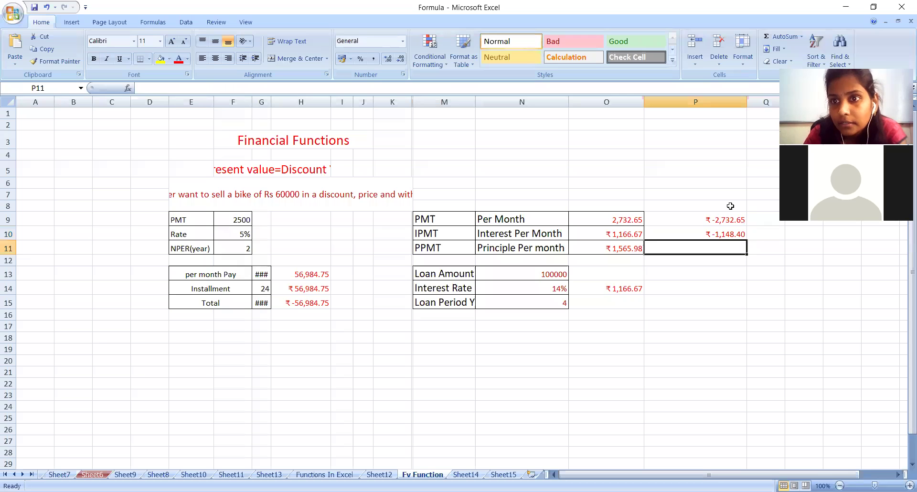
# Clear P10 and begin a new IPMT formula there with N14/12 as rate and 1 as period
pyautogui.click(712, 235)
pyautogui.press('BackSpace')
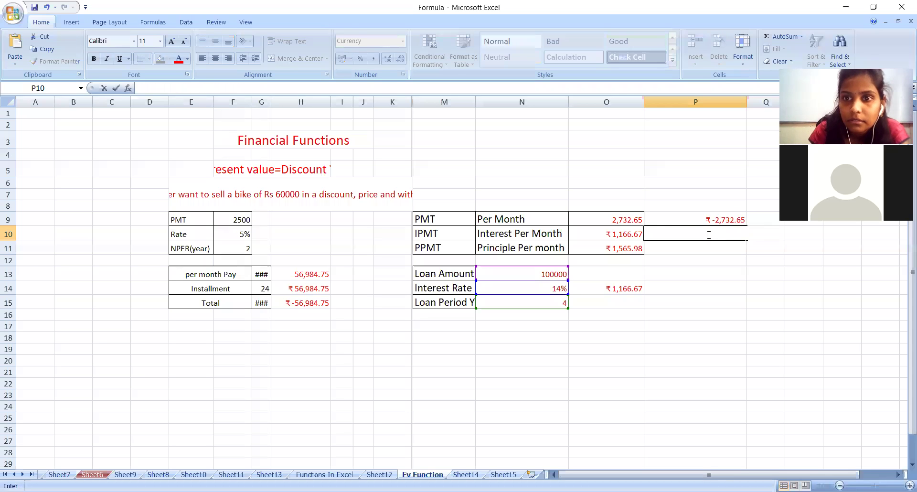
pyautogui.write('=')
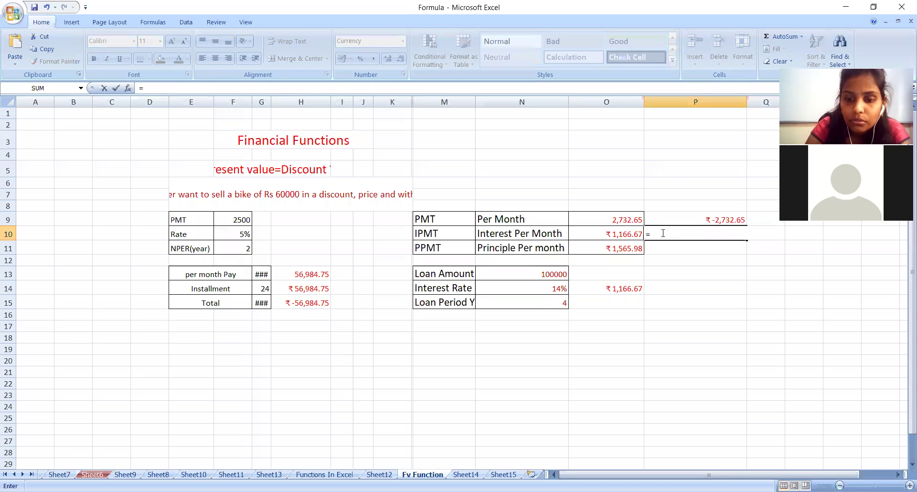
pyautogui.write('i')
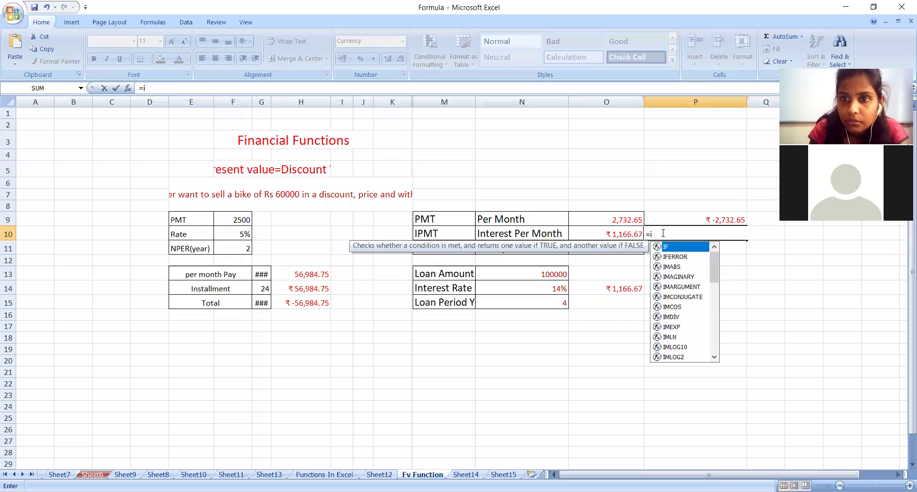
pyautogui.write('pmt')
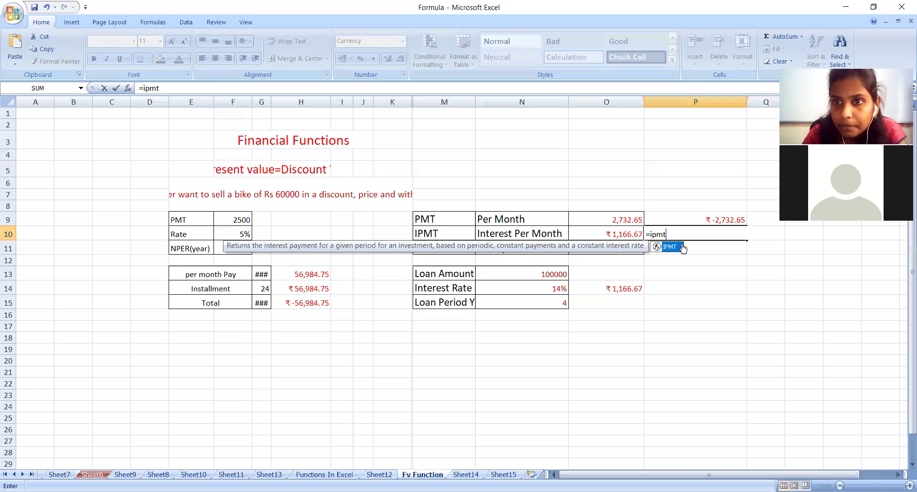
pyautogui.doubleClick(667, 248)
pyautogui.click(559, 290)
pyautogui.write('/12,')
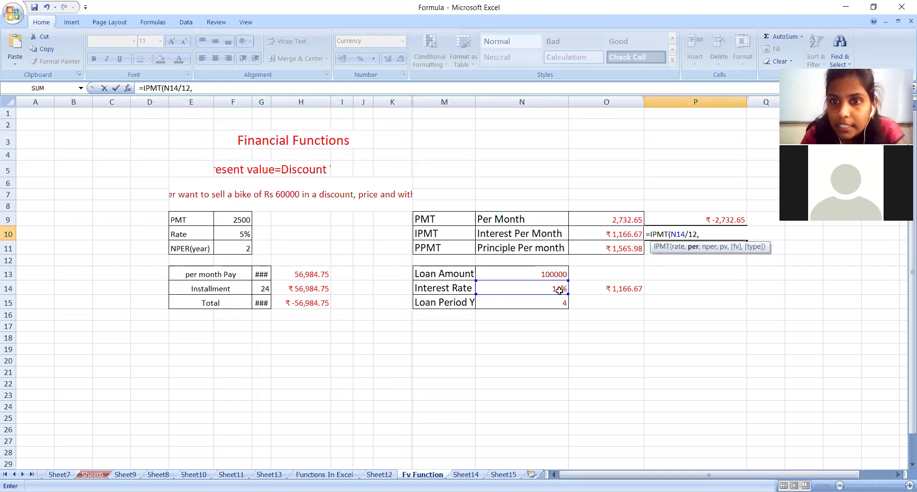
pyautogui.write('1,')
# Complete the P10 IPMT formula with N15*12 as nper and the loan amount N13 as pv
pyautogui.click(535, 305)
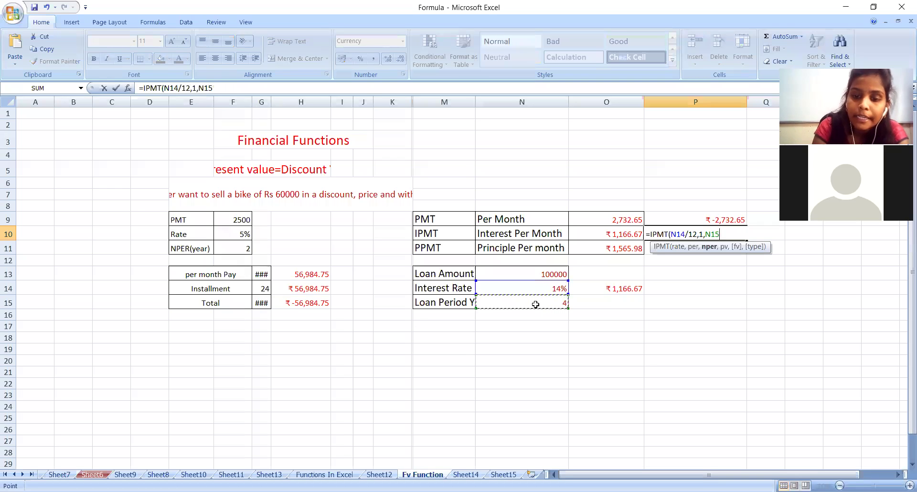
pyautogui.write('*12')
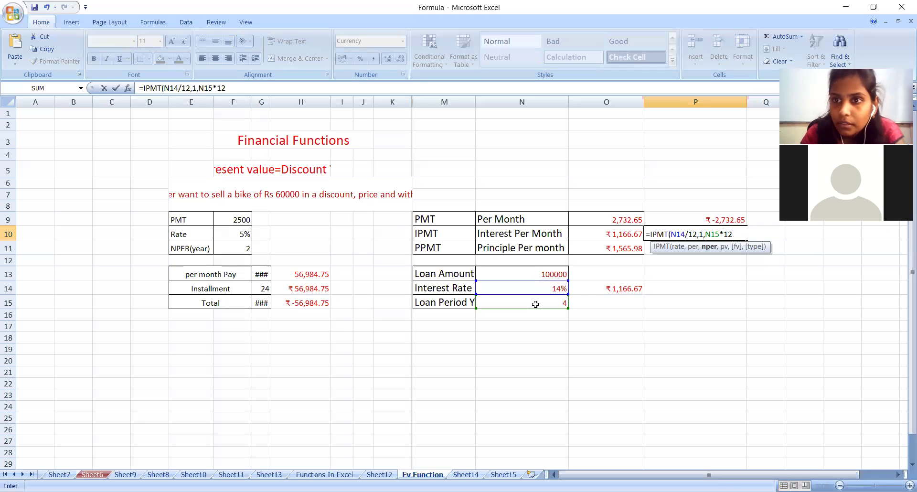
pyautogui.write(',')
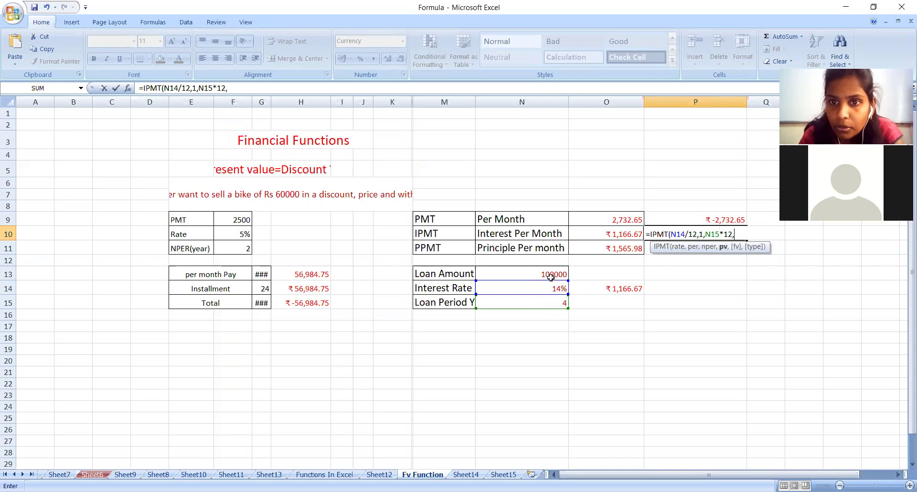
pyautogui.click(549, 275)
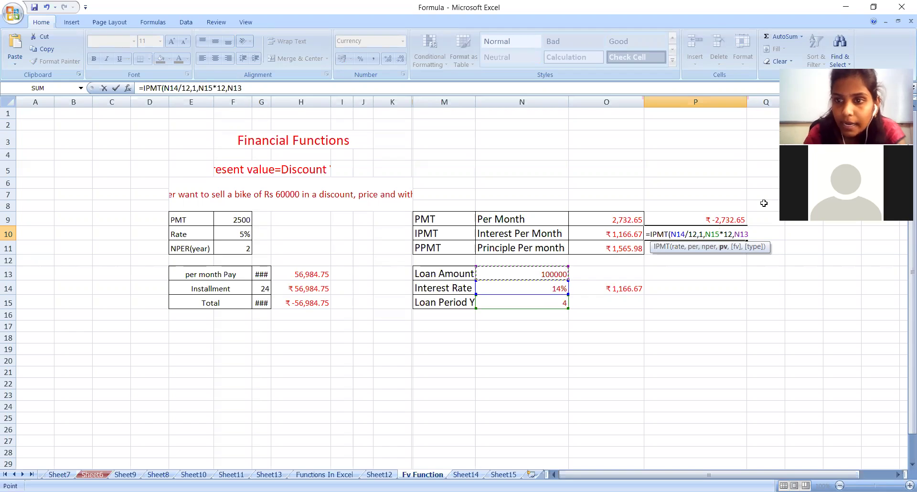
pyautogui.write(')')
pyautogui.press('Return')
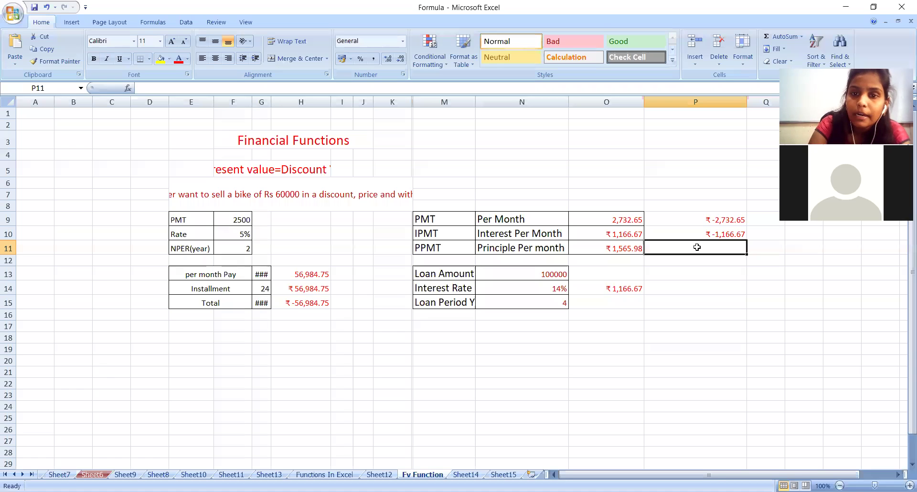
# Begin a PPMT formula in P11 with the interest rate cell N14 as its rate argument
pyautogui.write('=')
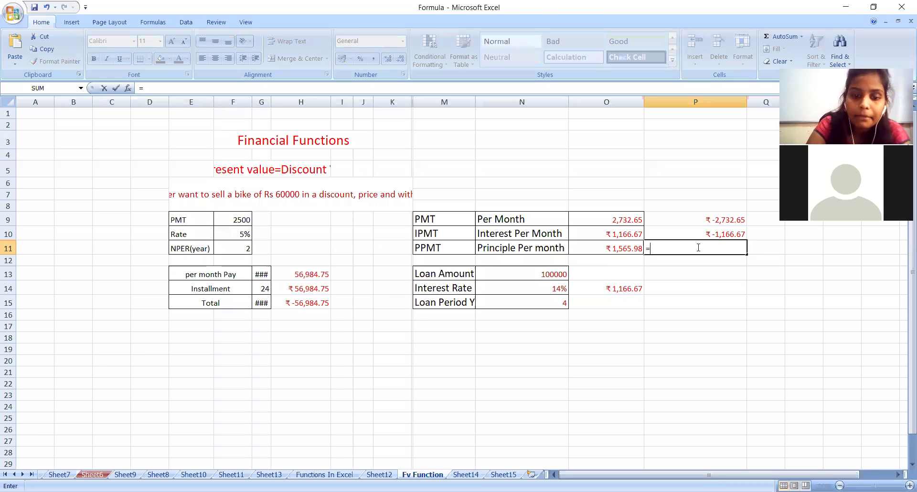
pyautogui.write('ppmt')
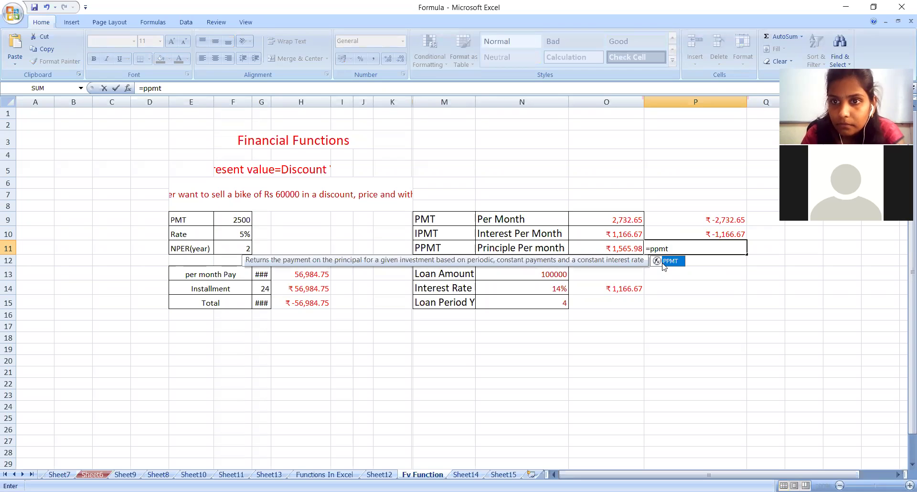
pyautogui.doubleClick(668, 261)
pyautogui.click(544, 288)
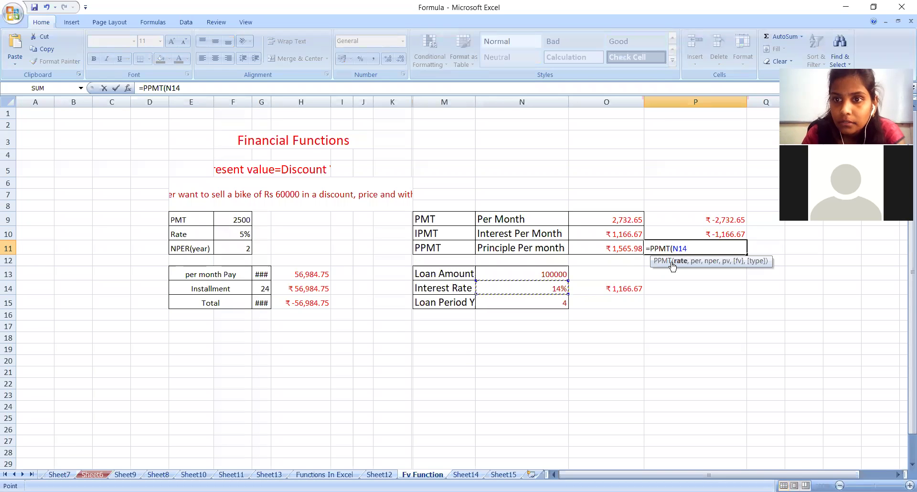